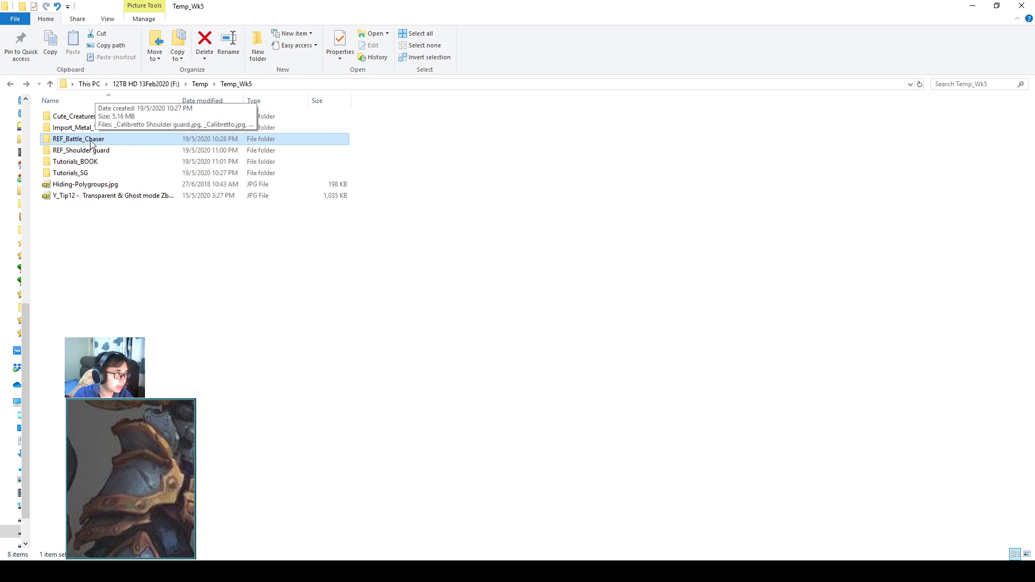
Step: Open _Calibretto.jpg from the REF_Battle_Chaser folder, examine the character's waist and hip armour enlarged, and close the image
double_click(133, 142)
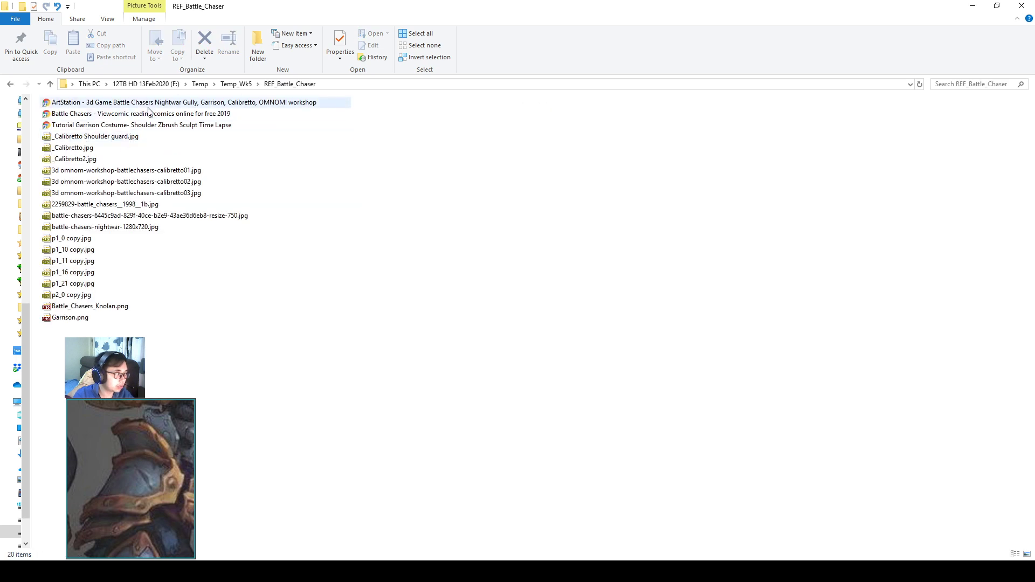
double_click(81, 149)
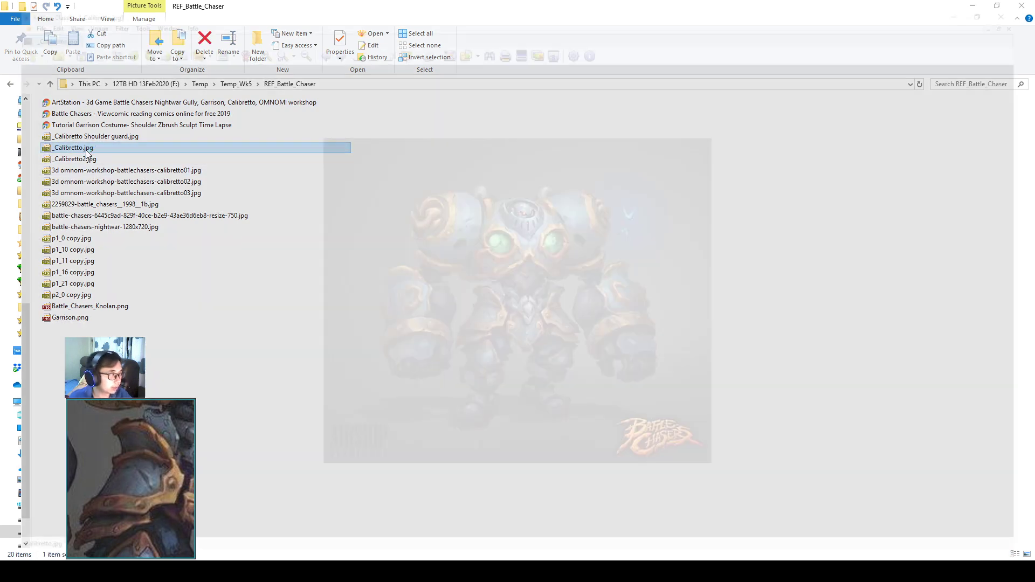
ctrl+scroll(455, 253, up, 1)
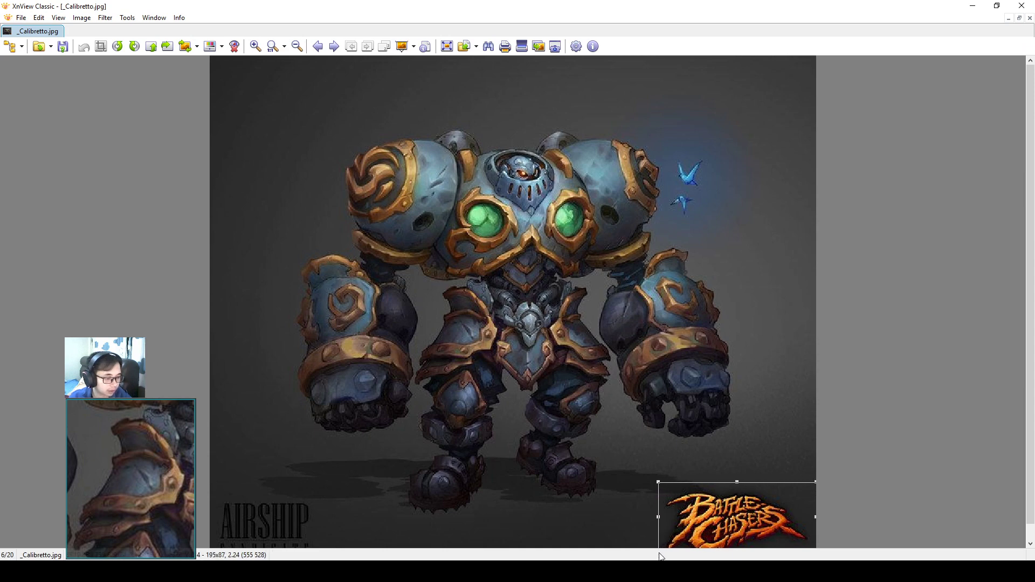
click(533, 345)
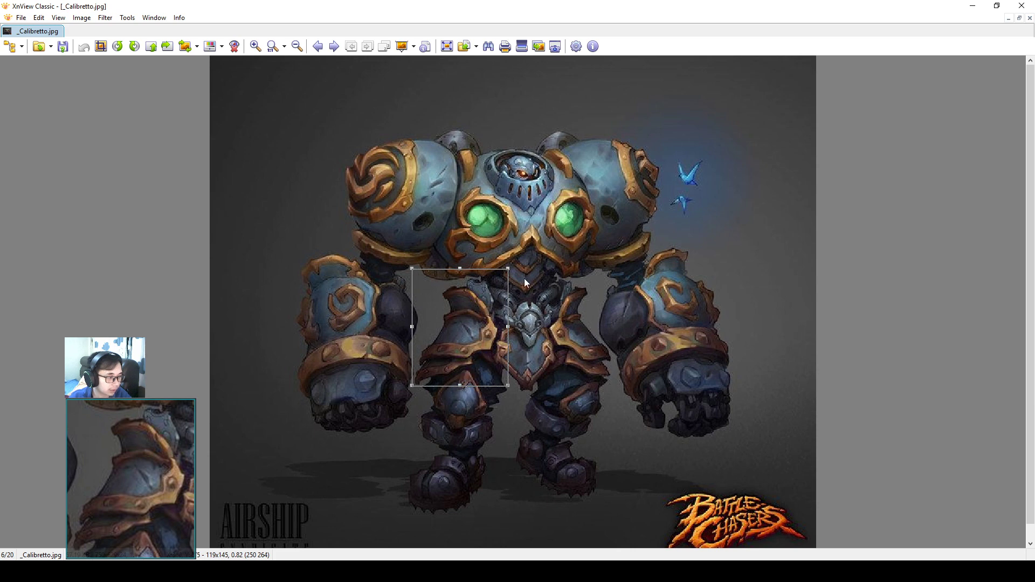
click(589, 316)
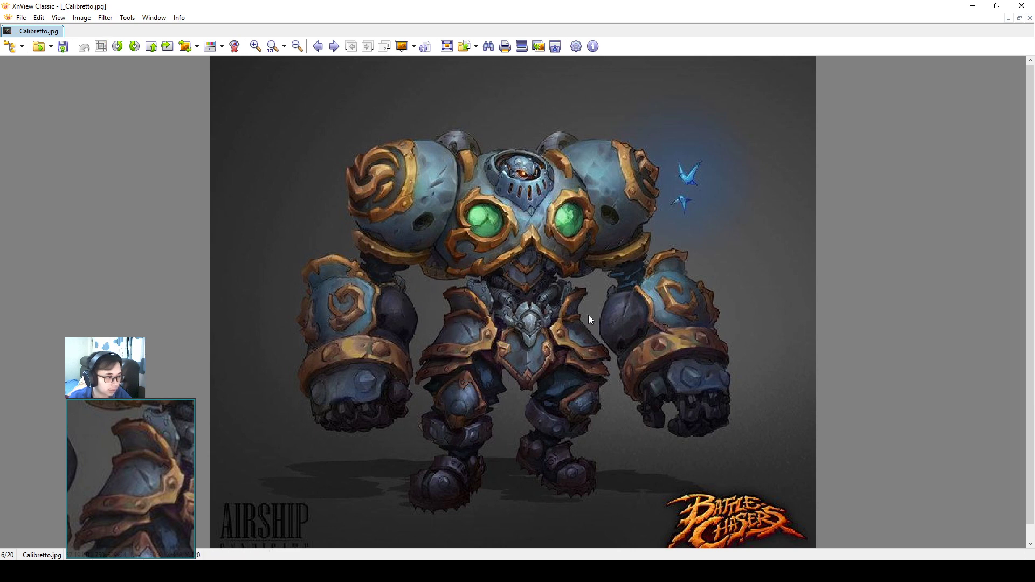
key(Escape)
Step: Open the Garrison Costume shoulder Zbrush sculpt time-lapse link and pause the video to examine the finished armour in its title image
click(125, 126)
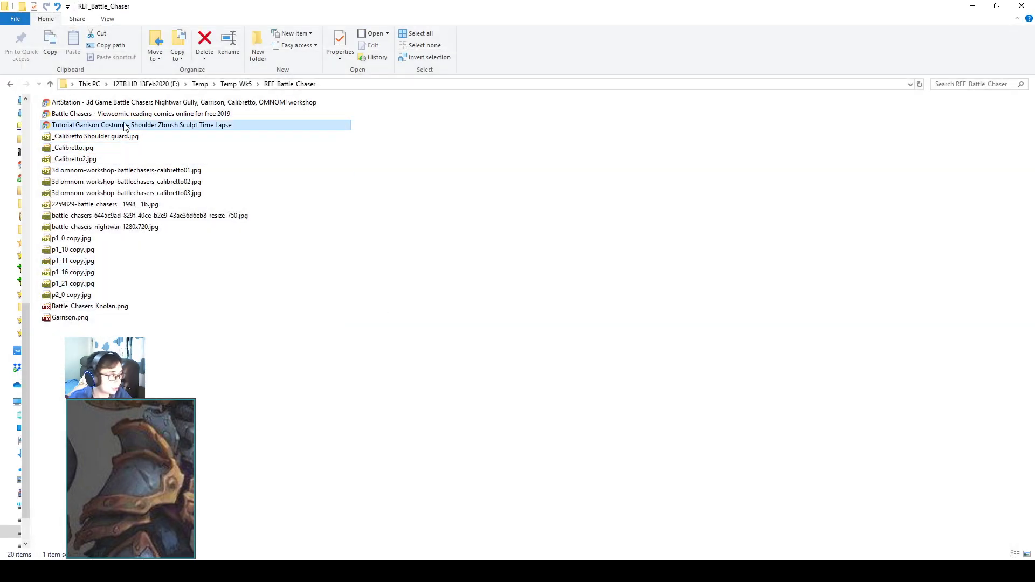
click(52, 125)
click(88, 136)
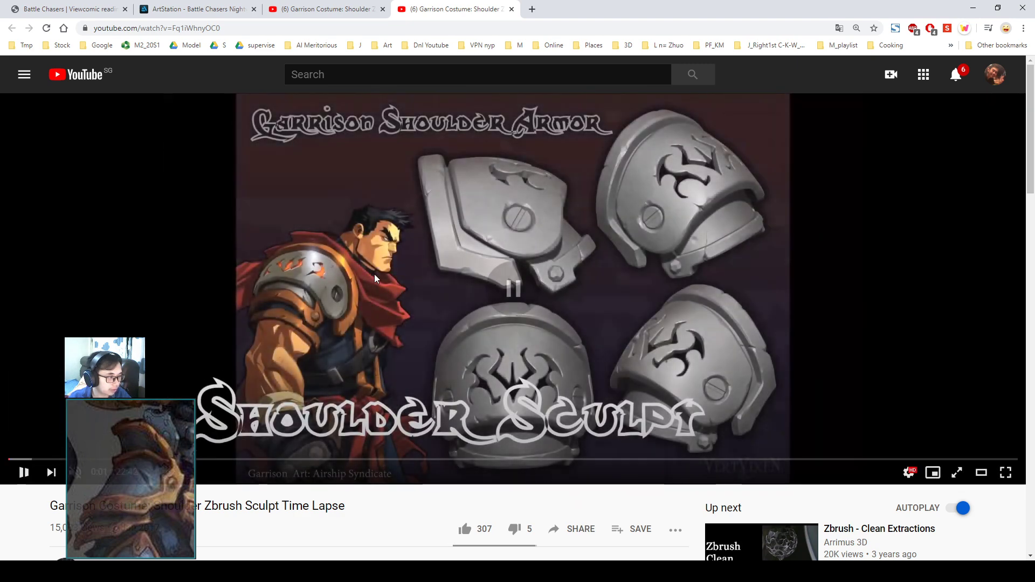
click(374, 273)
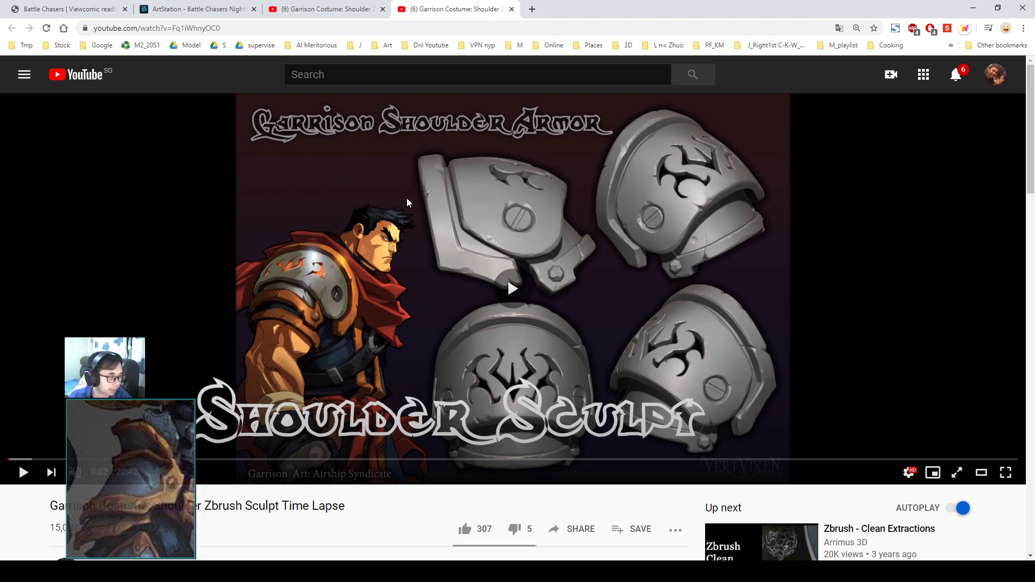
click(466, 280)
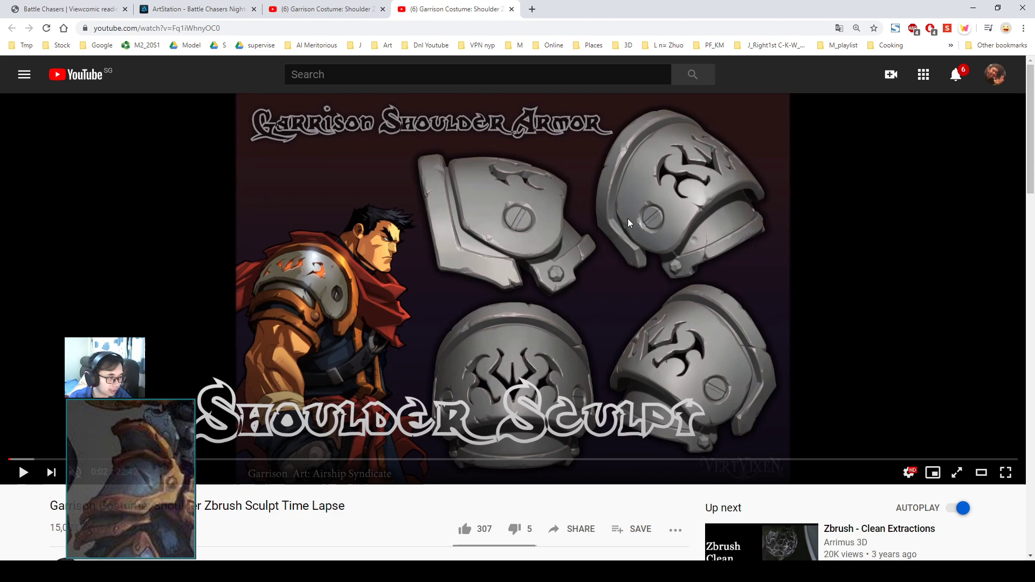
Step: Skim the shoulder sculpt video by jumping forward from about 7:35 through 11:20 to about 20 minutes
click(346, 459)
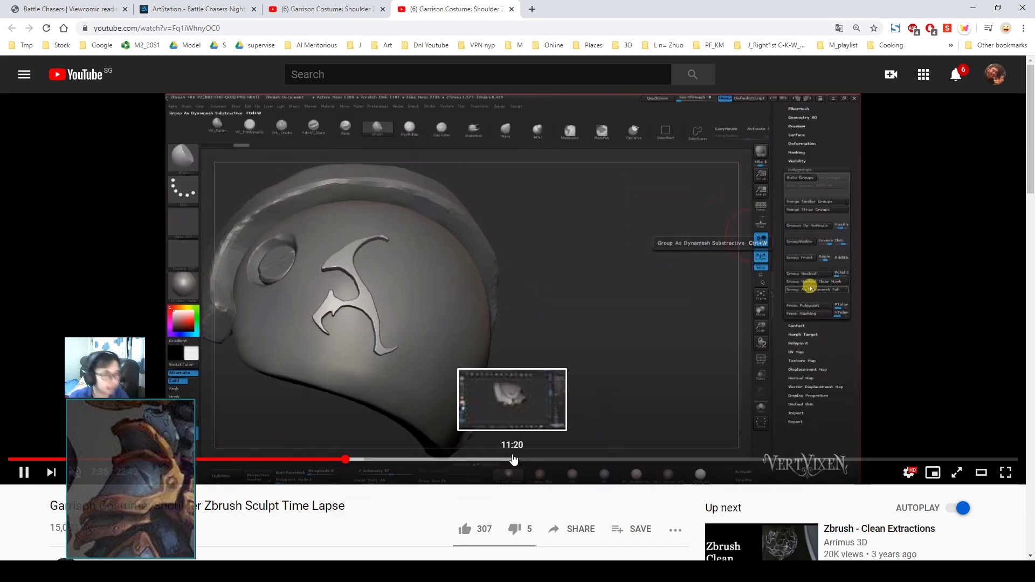
click(512, 459)
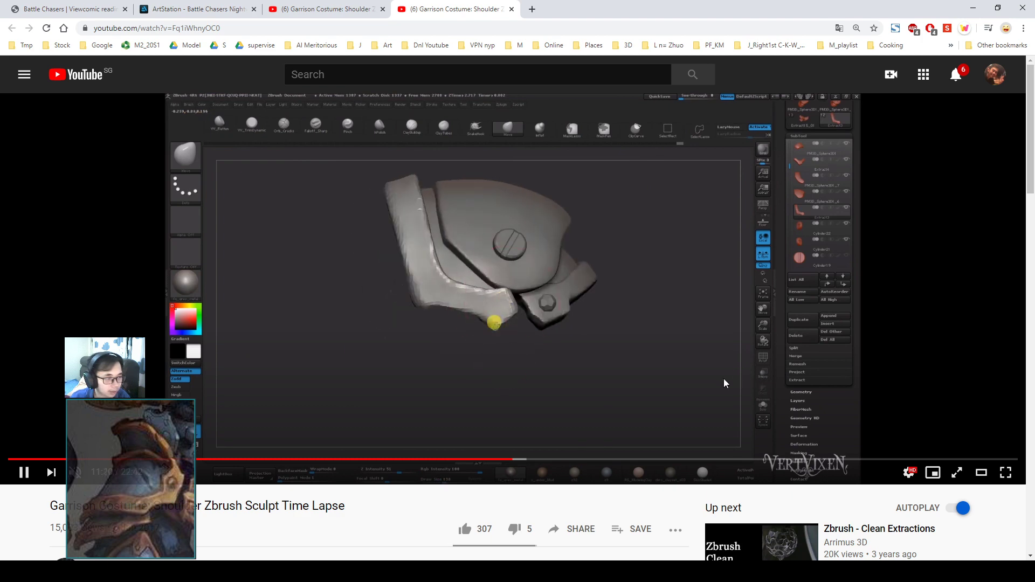
click(649, 458)
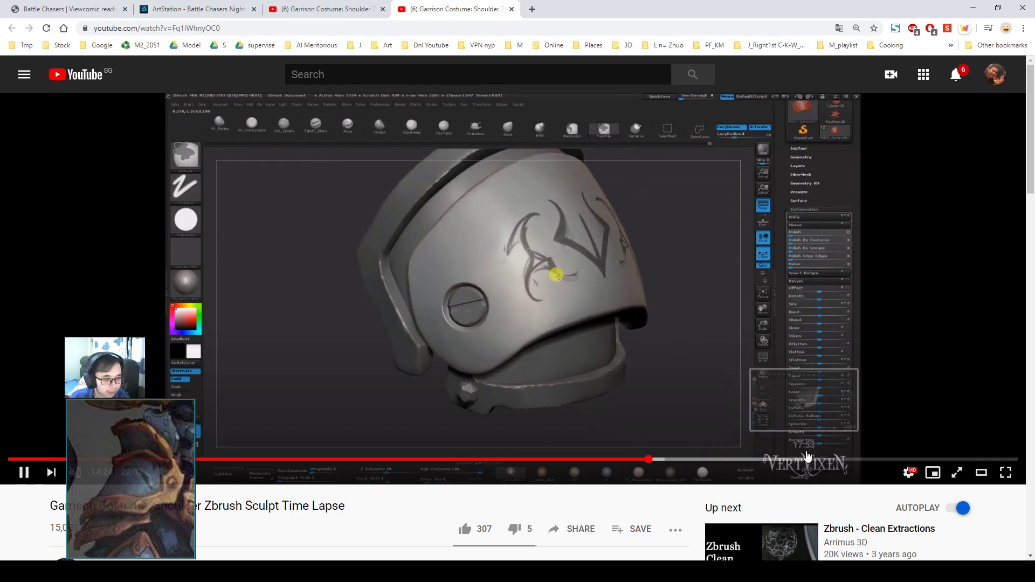
click(814, 459)
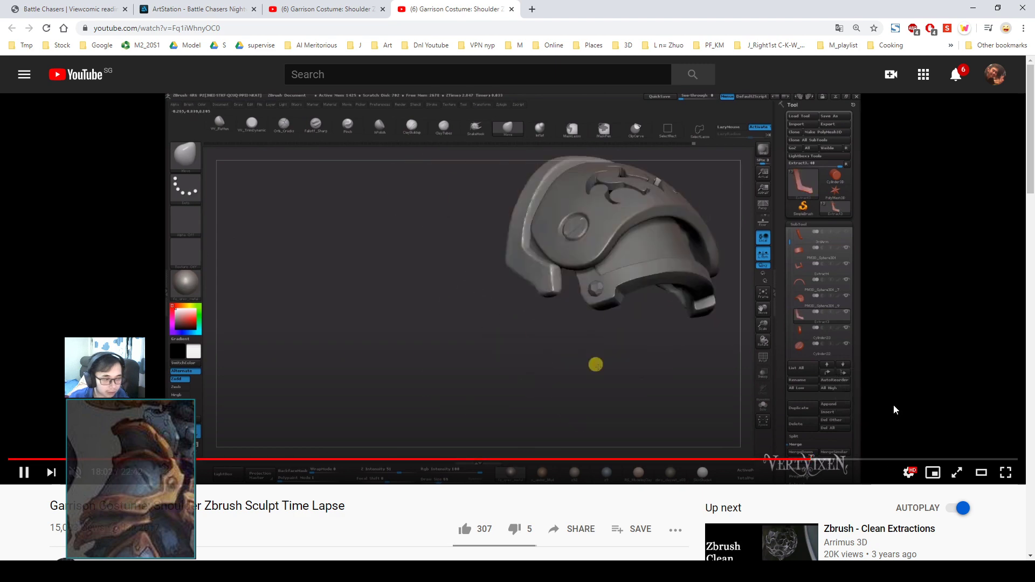
click(904, 459)
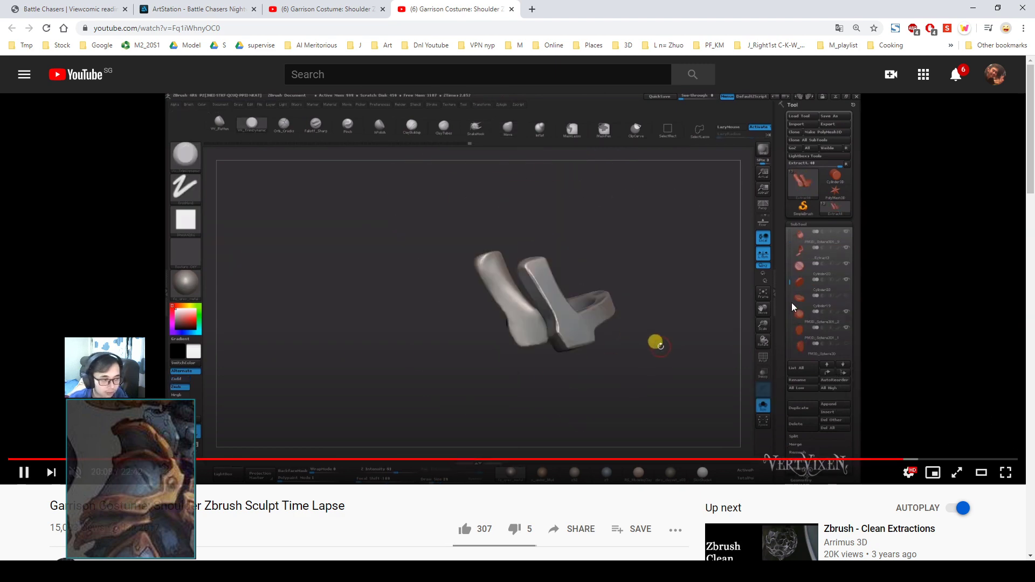
Step: Look over the video's description and comments, and examine the armour's edge damage from 21:34 towards the end
scroll(793, 291, down, 8)
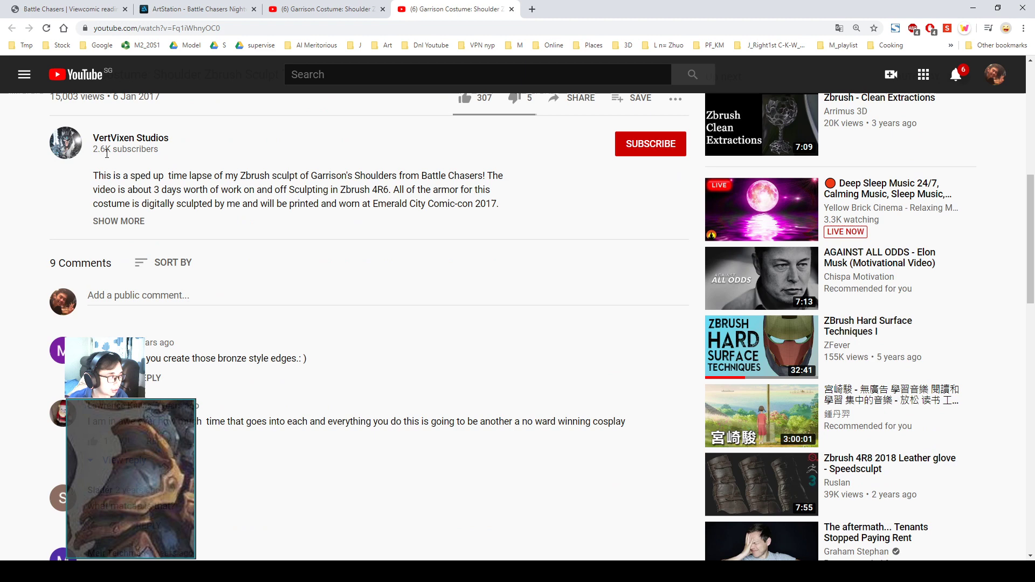
scroll(273, 189, up, 8)
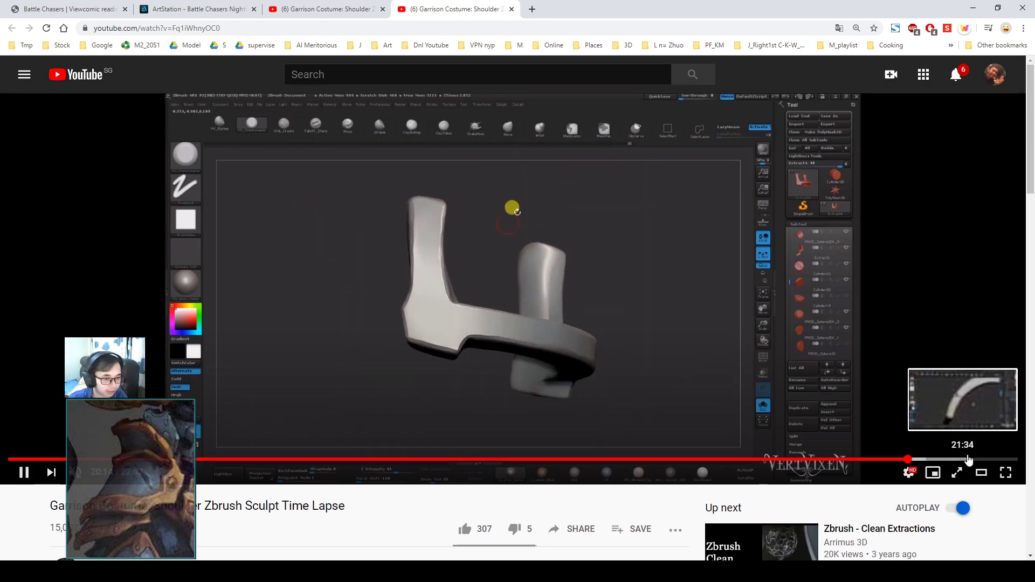
click(967, 459)
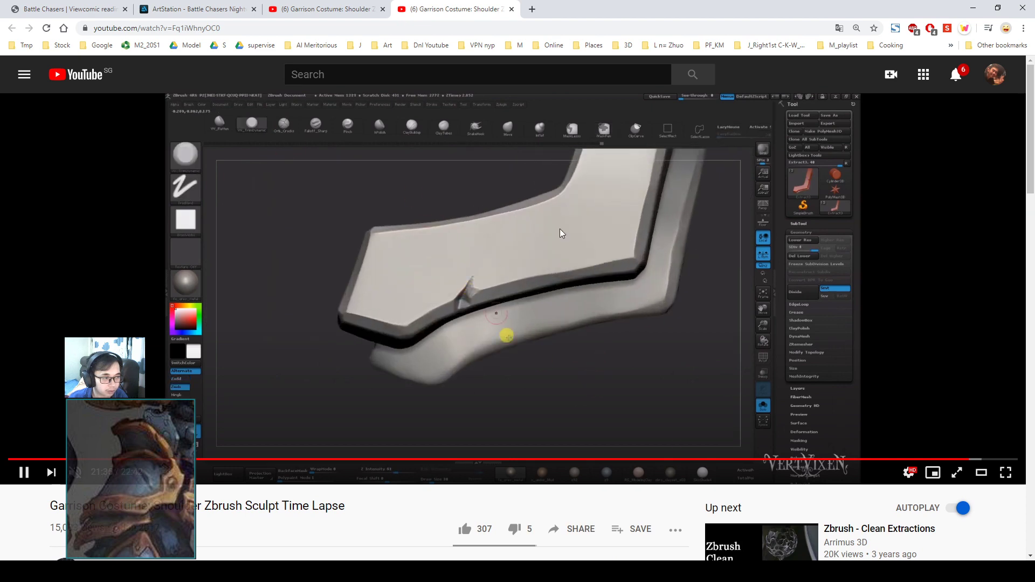
click(993, 458)
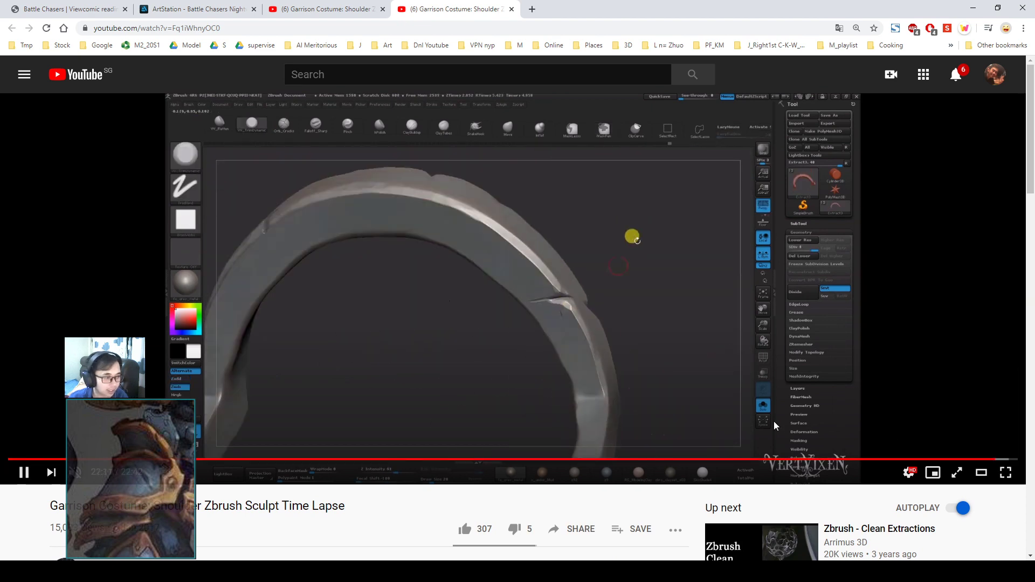
Step: Jump back to about 10 minutes to examine the blocked-out shoulder armour, and return to the reference folder
click(461, 459)
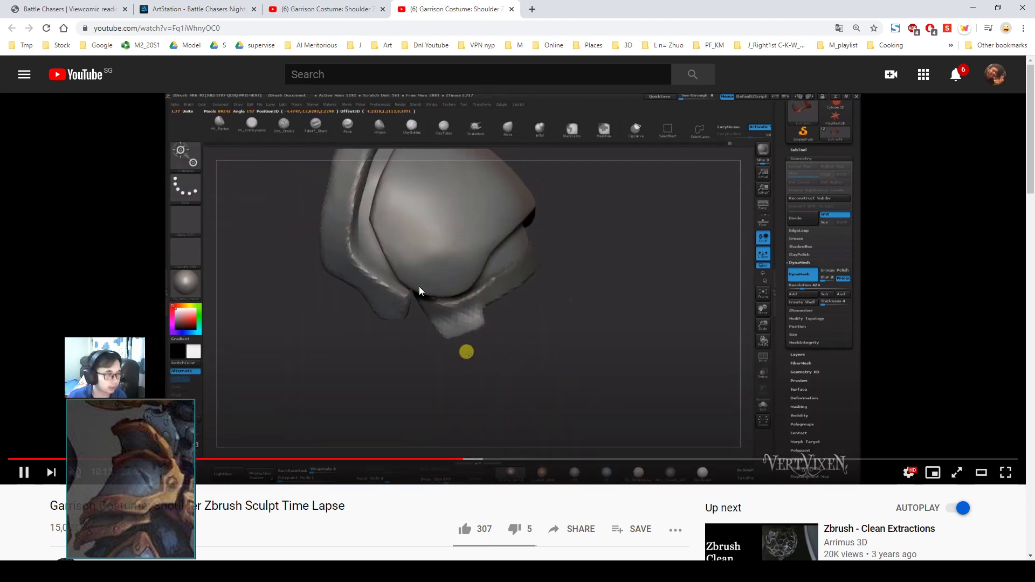
click(510, 190)
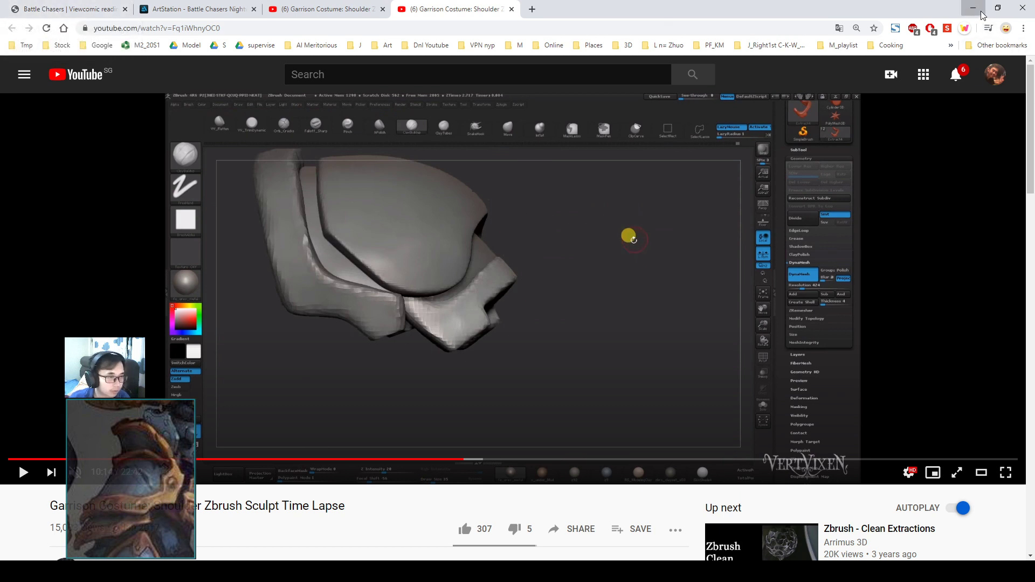
click(506, 300)
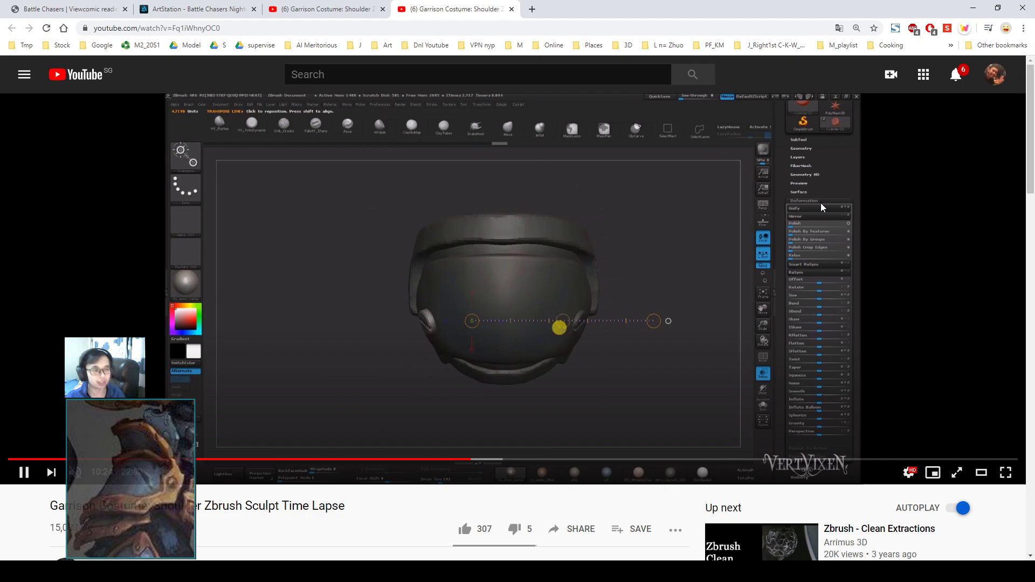
click(973, 8)
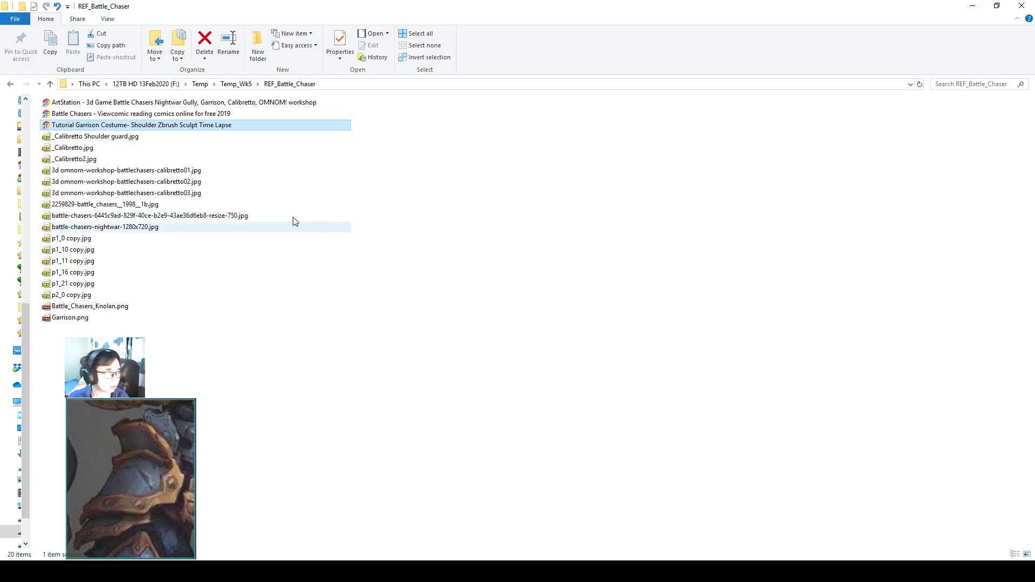
Step: View the three 3d omnom-workshop-battlechasers-calibretto renders starting with calibretto01, and continue to _Calibretto Shoulder guard.jpg
click(186, 170)
double_click(185, 174)
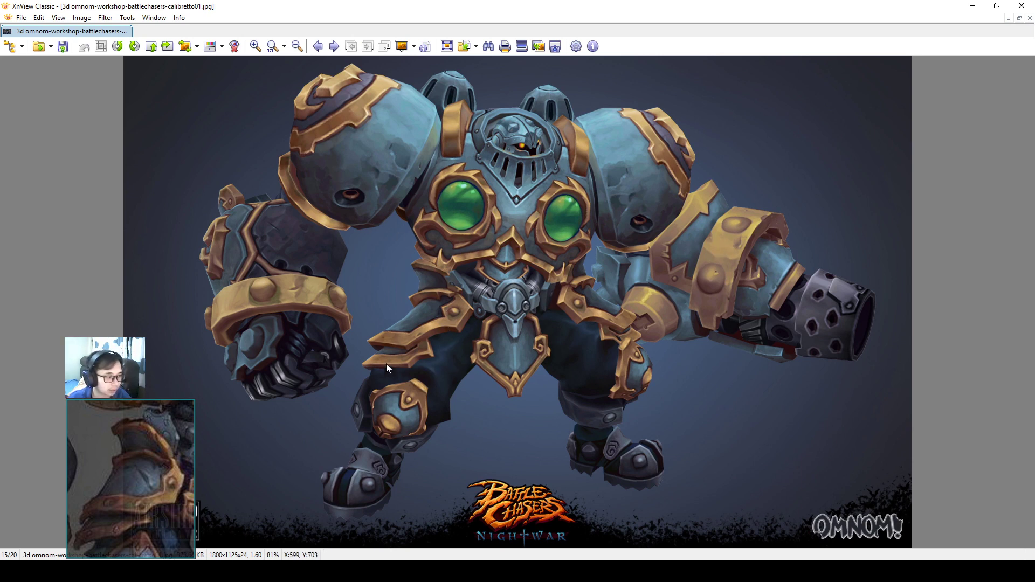
scroll(423, 346, down, 1)
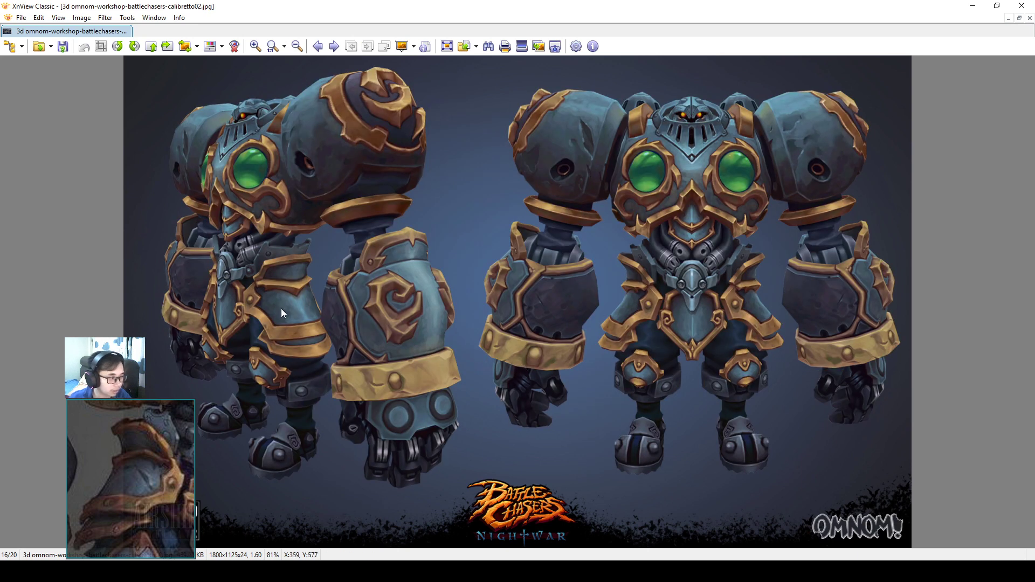
scroll(310, 352, down, 1)
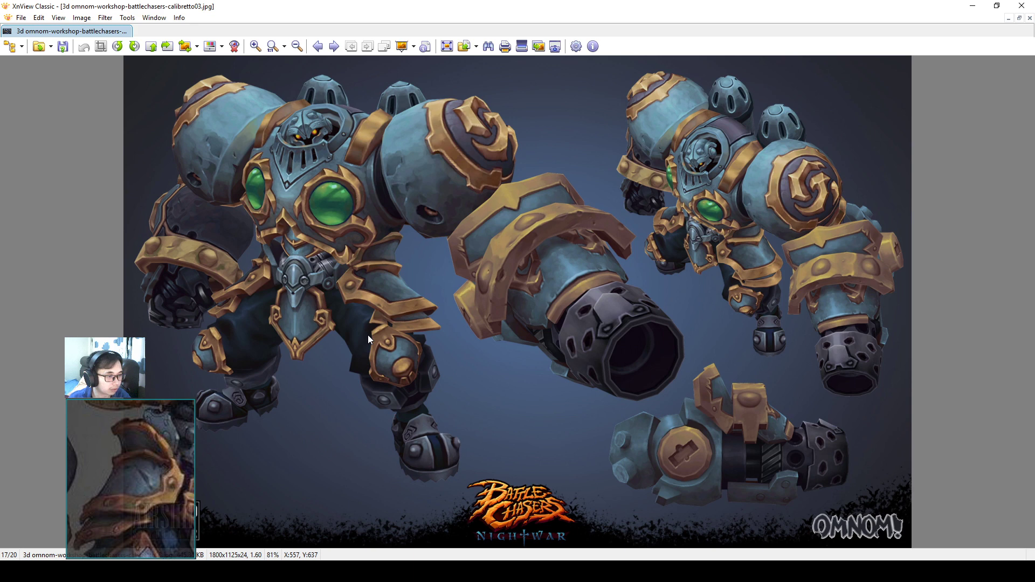
scroll(395, 326, down, 3)
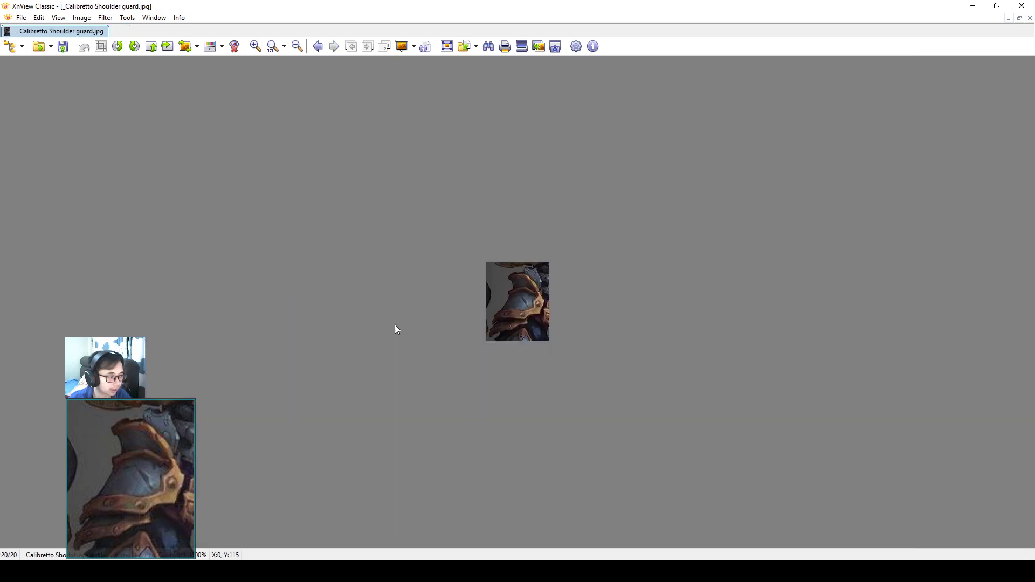
Step: Enlarge the shoulder guard reference to 300% and examine its layered plates and trim
ctrl+scroll(569, 302, up, 2)
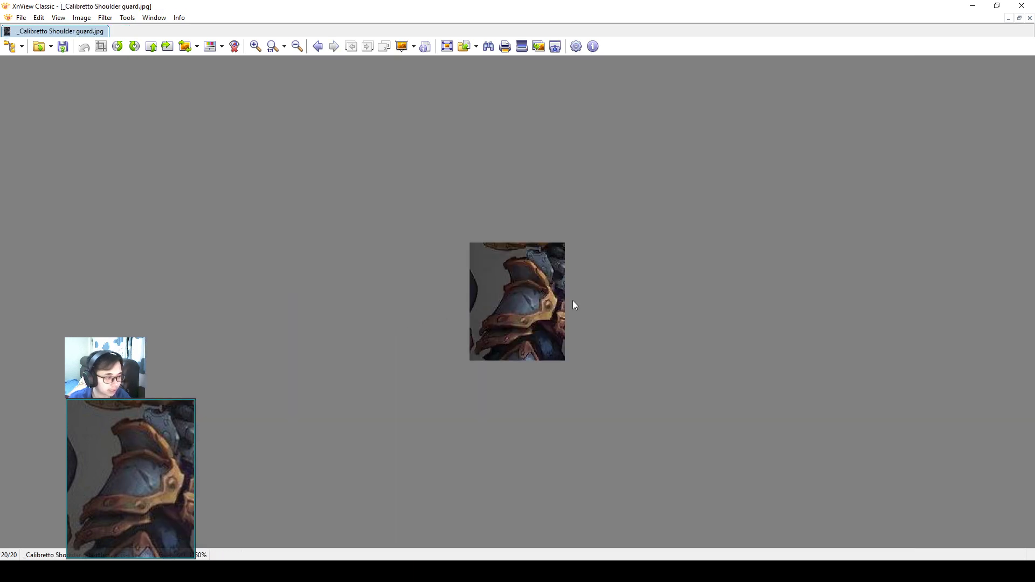
ctrl+scroll(575, 305, up, 1)
ctrl+scroll(668, 144, down, 1)
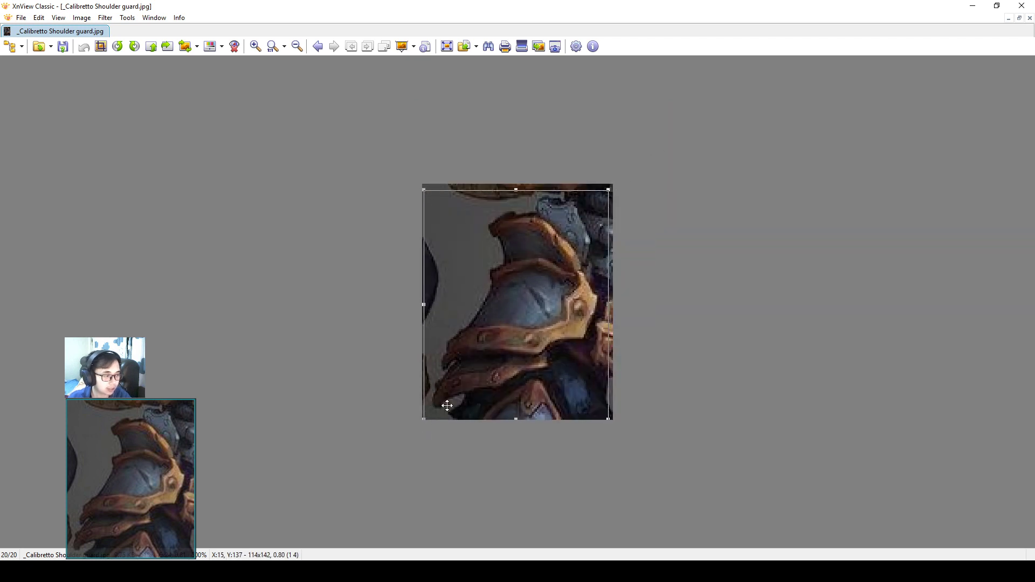
click(626, 258)
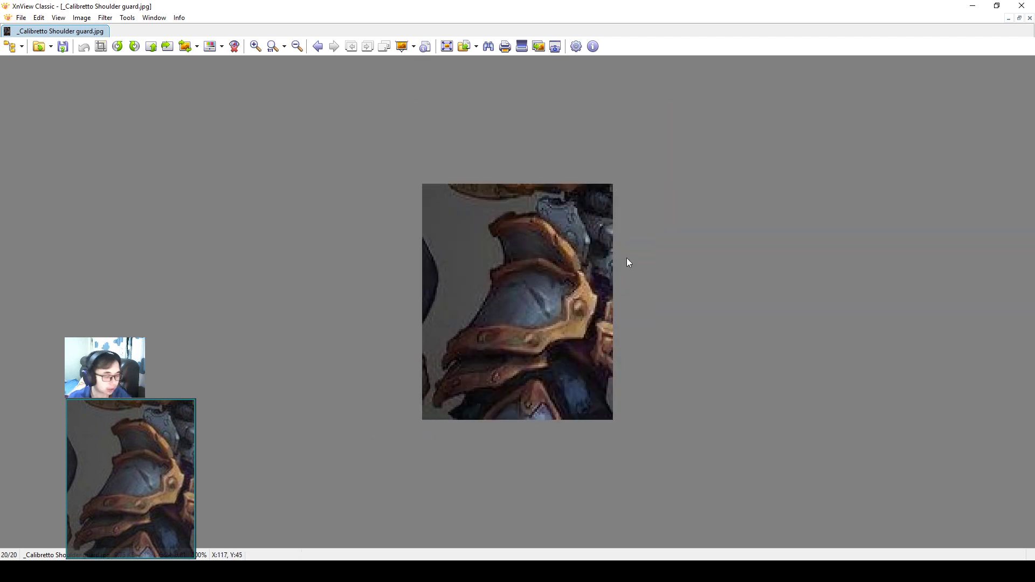
drag(572, 249, 431, 411)
click(637, 315)
Step: Browse back through the Battle Chasers comic images from p2_0 copy.jpg to p1_0 copy.jpg
scroll(641, 316, up, 3)
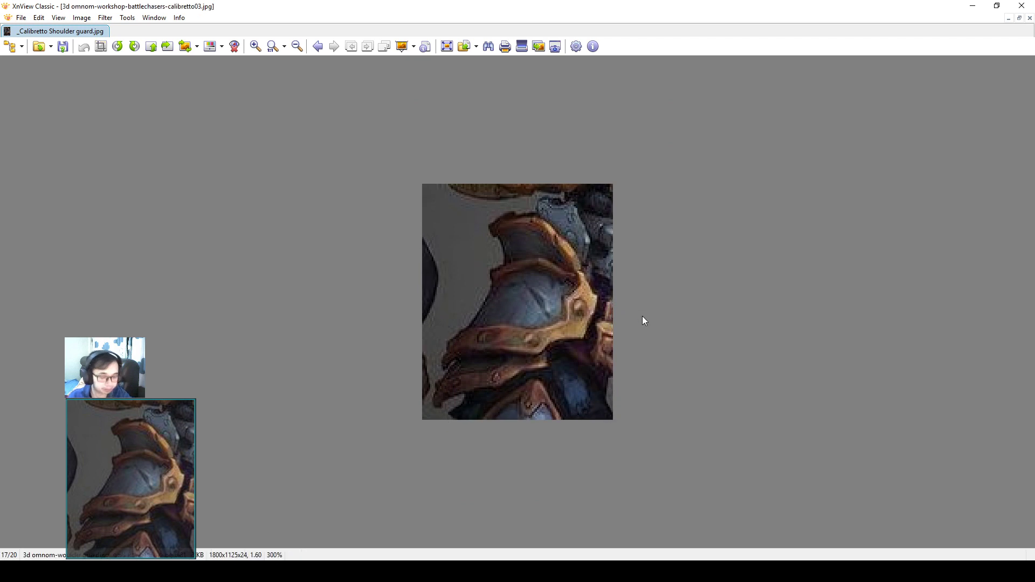
scroll(644, 316, up, 3)
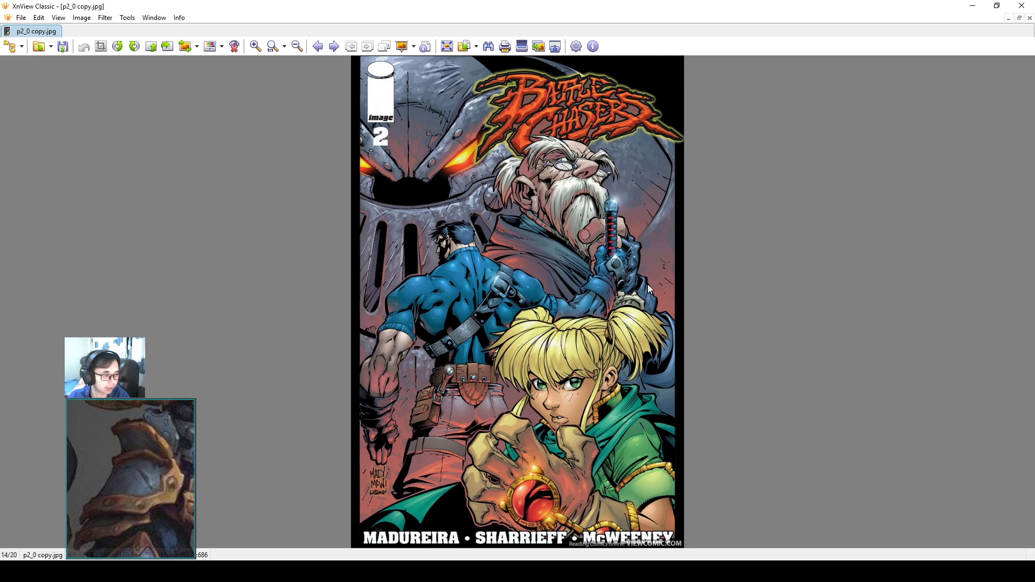
scroll(674, 291, up, 2)
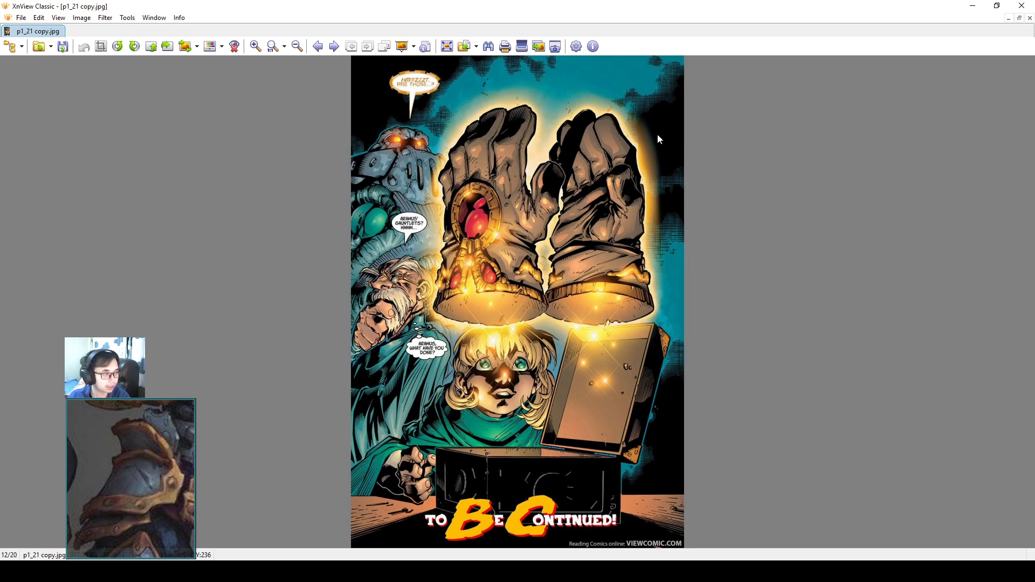
scroll(717, 155, up, 1)
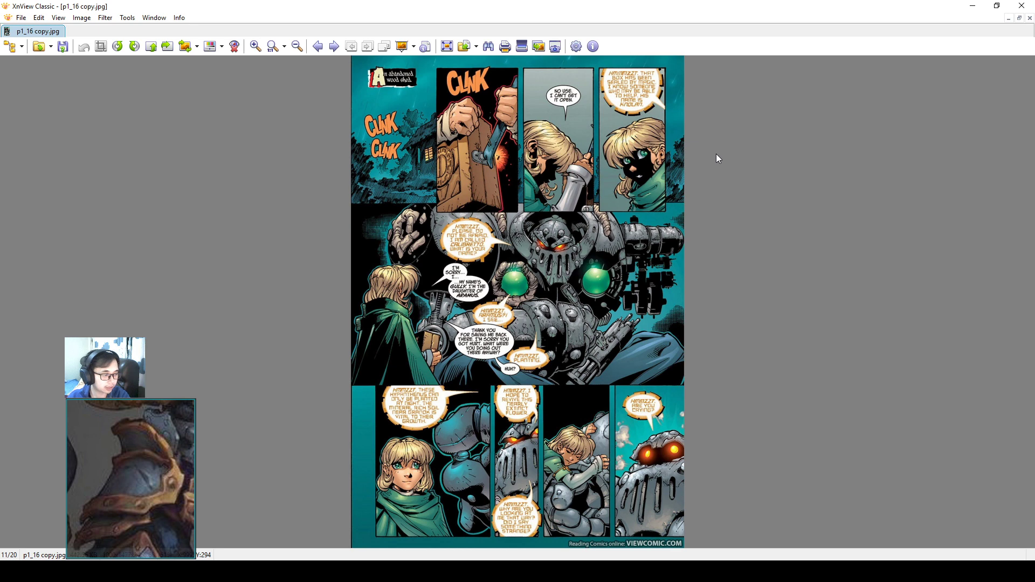
scroll(717, 158, up, 1)
scroll(727, 429, up, 1)
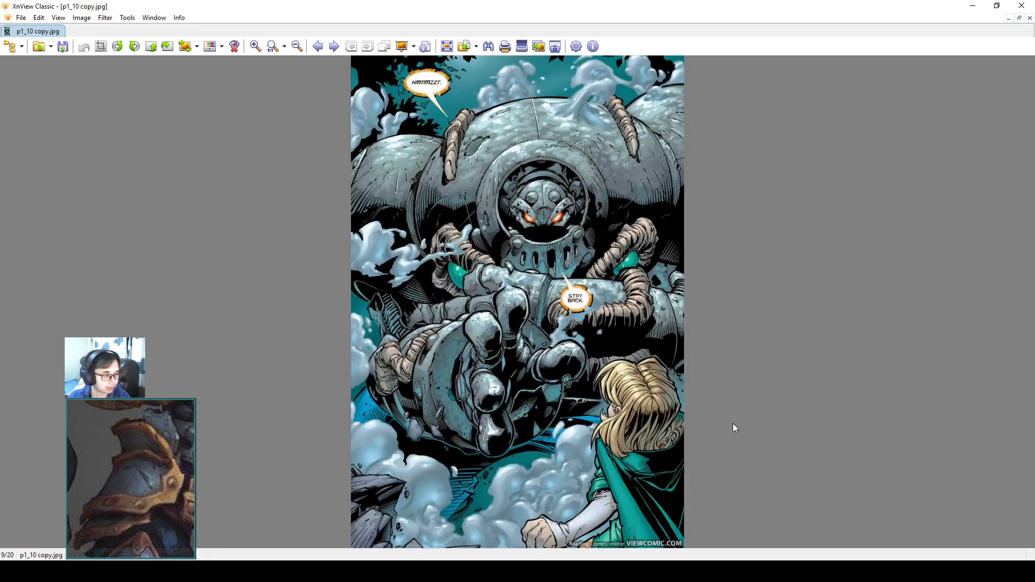
scroll(727, 345, up, 1)
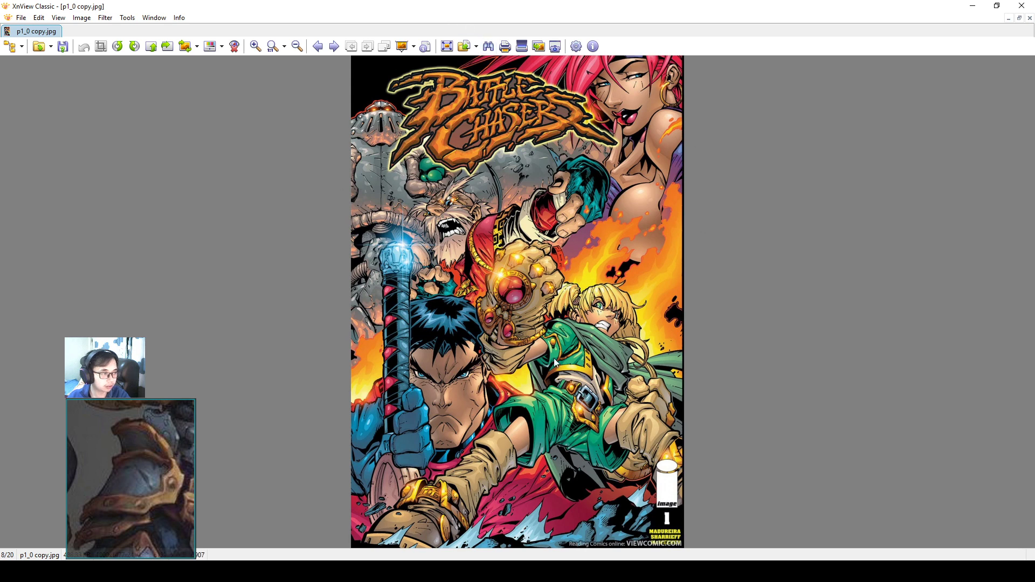
Step: View the _Calibretto2.jpg sketch and the _Calibretto.jpg concept art, and close the image viewer
scroll(798, 153, up, 1)
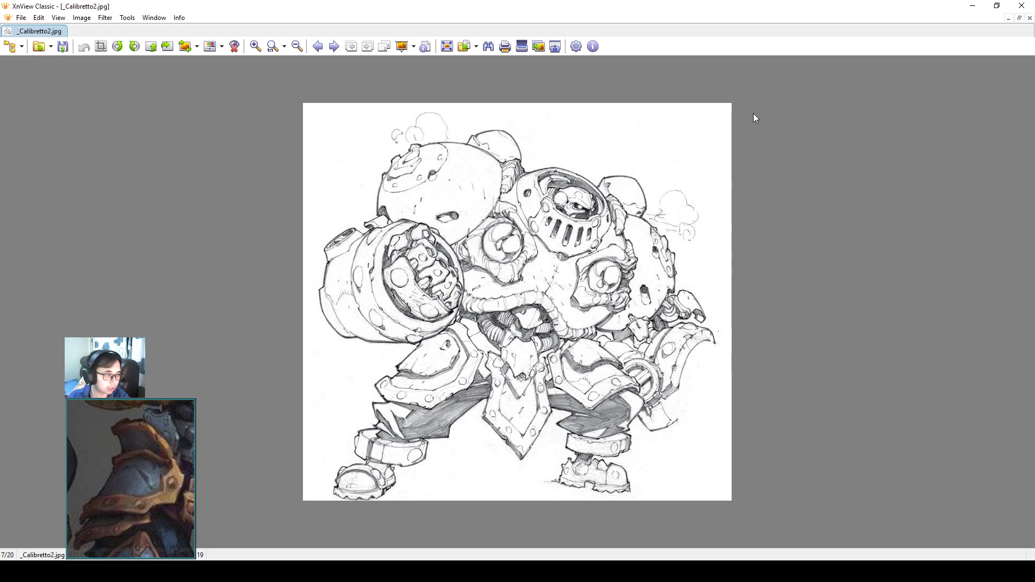
drag(753, 114, 319, 492)
click(314, 442)
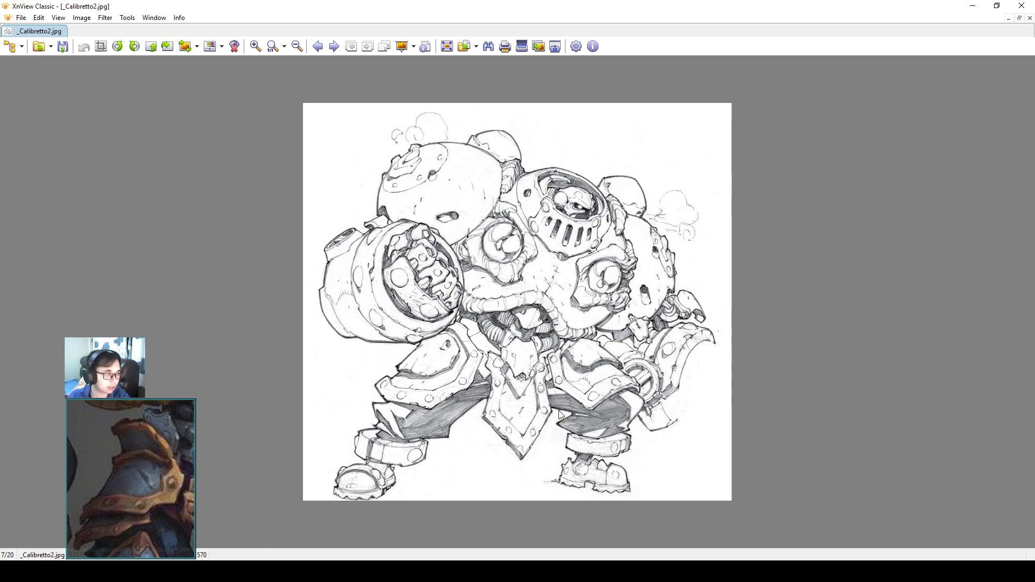
scroll(709, 233, up, 1)
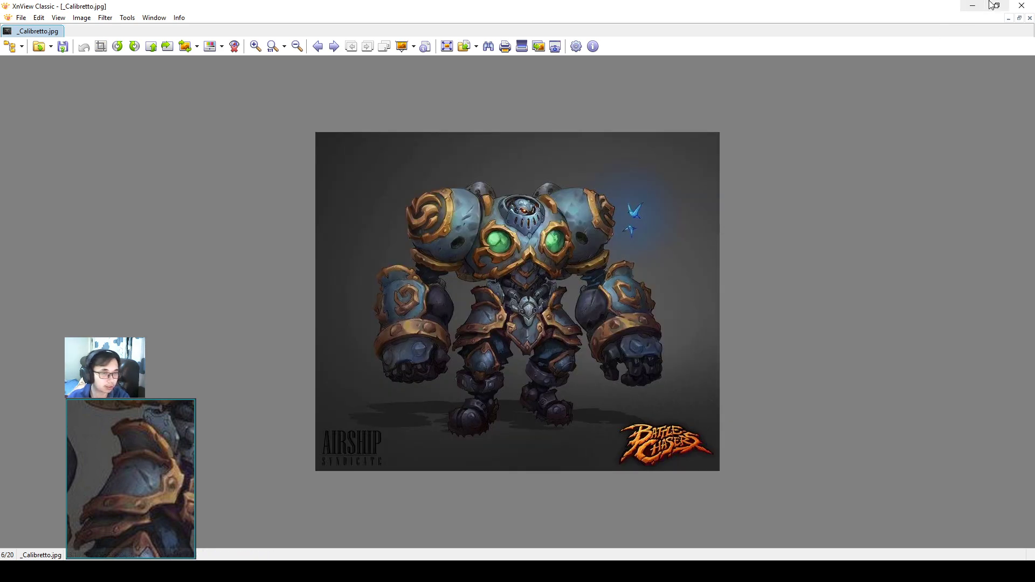
click(1019, 3)
Step: View the Battle Chasers issues on the Viewcomic web page from the reference folder, and return to the folder
double_click(207, 115)
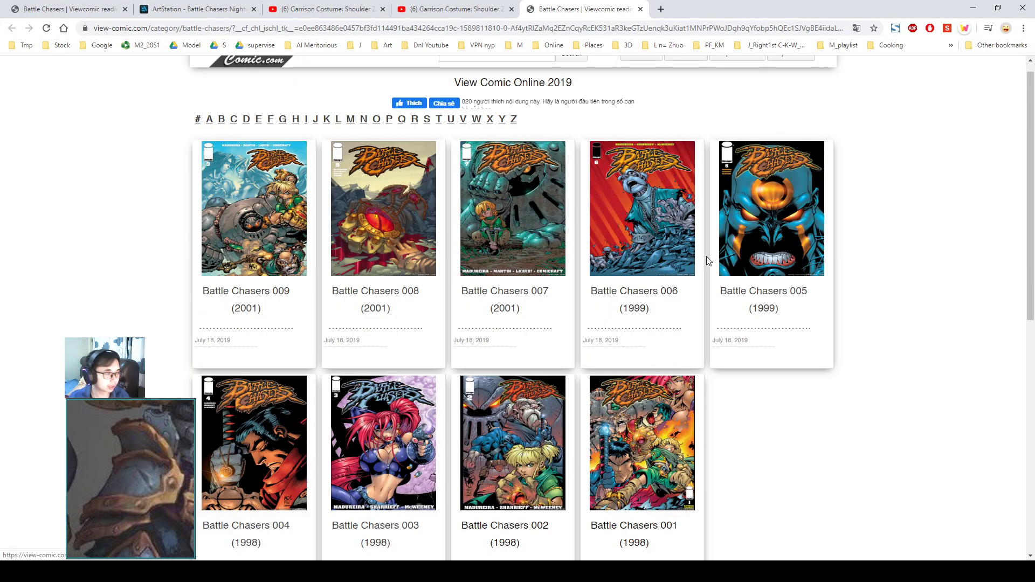
key(alt+Tab)
click(188, 127)
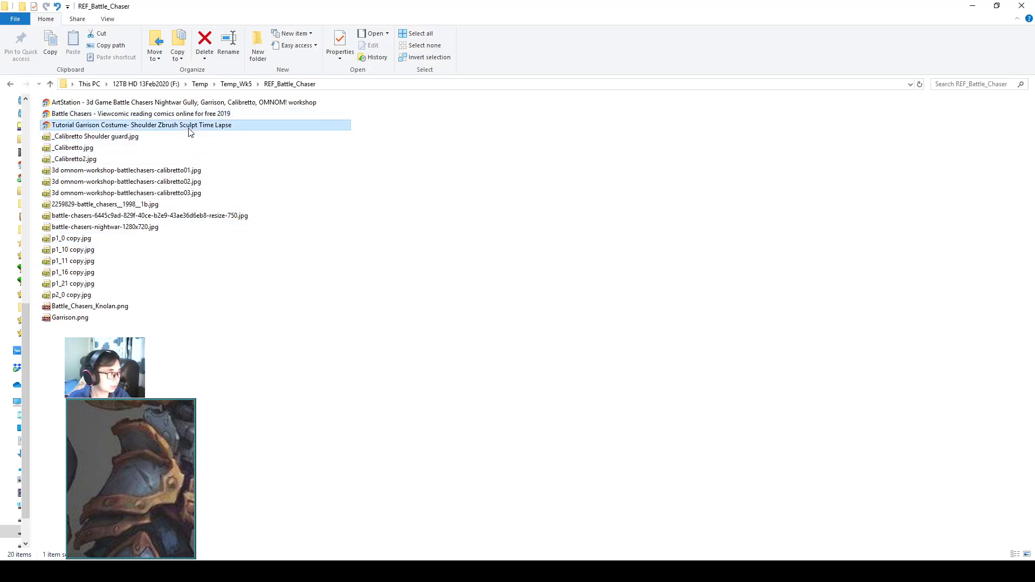
Step: Open the ArtStation Battle Chasers OMNOM! workshop link and read the project description, including the publisher's name
double_click(216, 102)
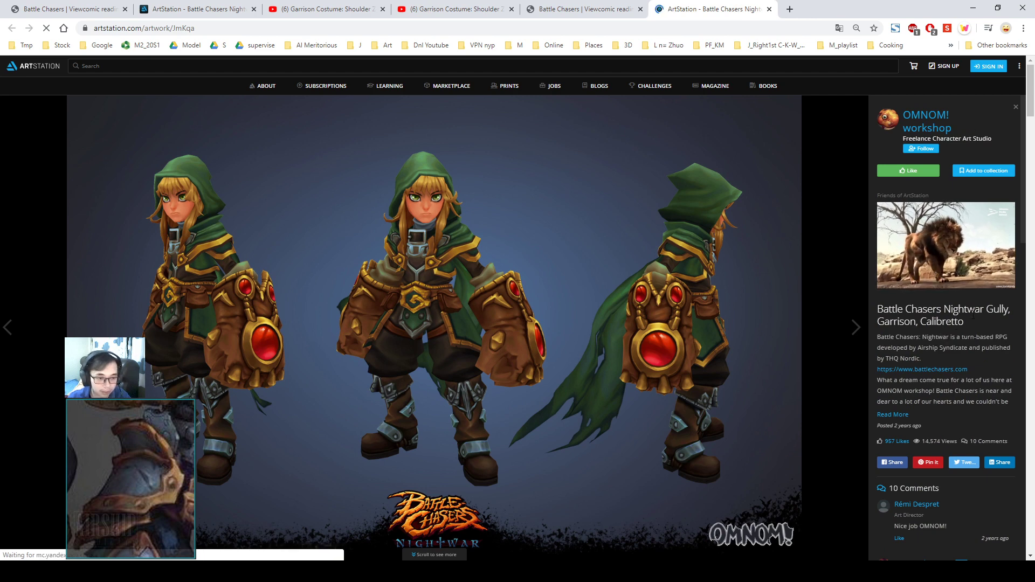
drag(950, 310, 985, 310)
click(984, 364)
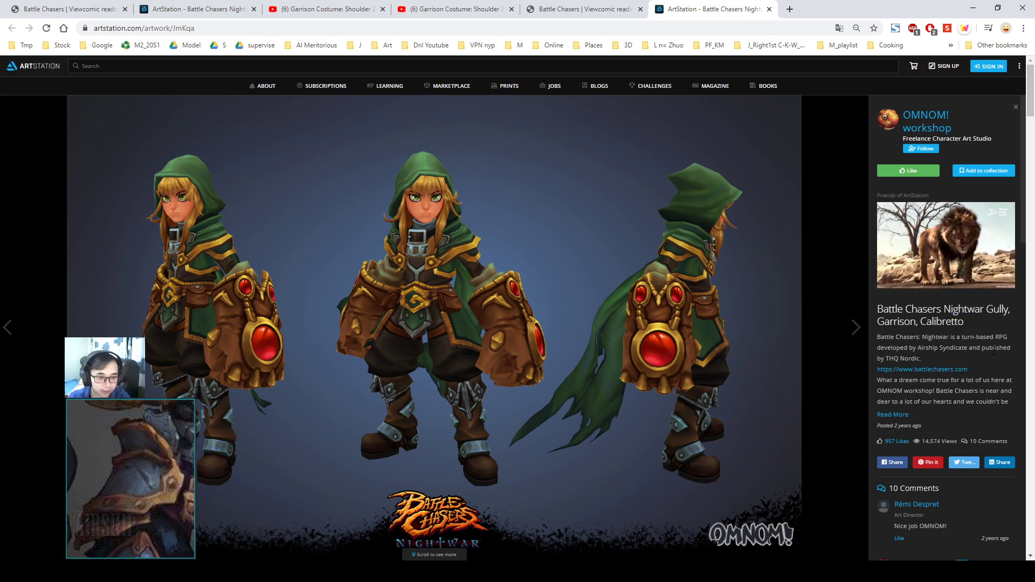
drag(919, 347, 886, 359)
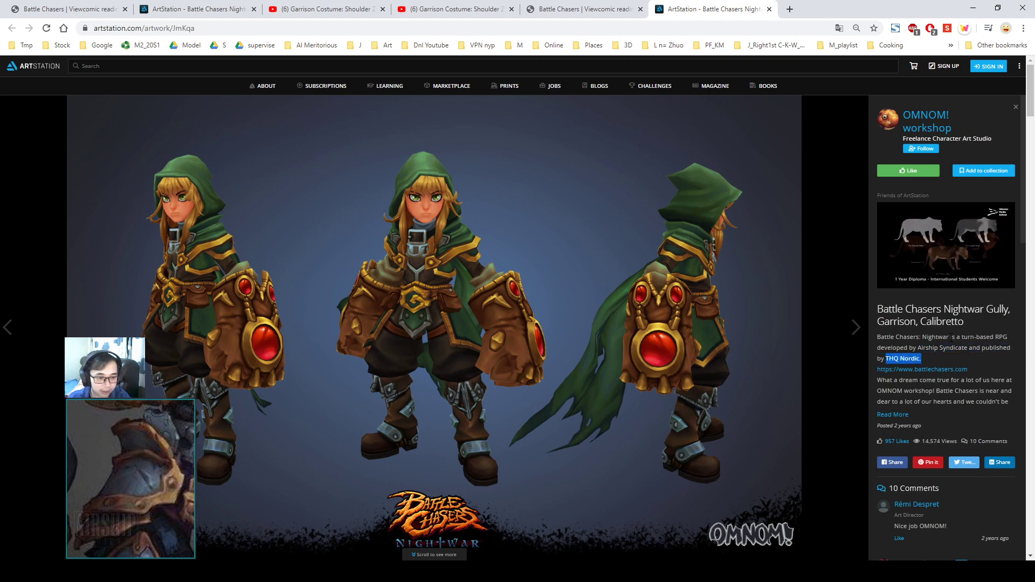
click(895, 359)
Step: Load the interactive 3D model at the end of the ArtStation page and examine Calibretto's layered hip armour up close
drag(1030, 107, 1006, 547)
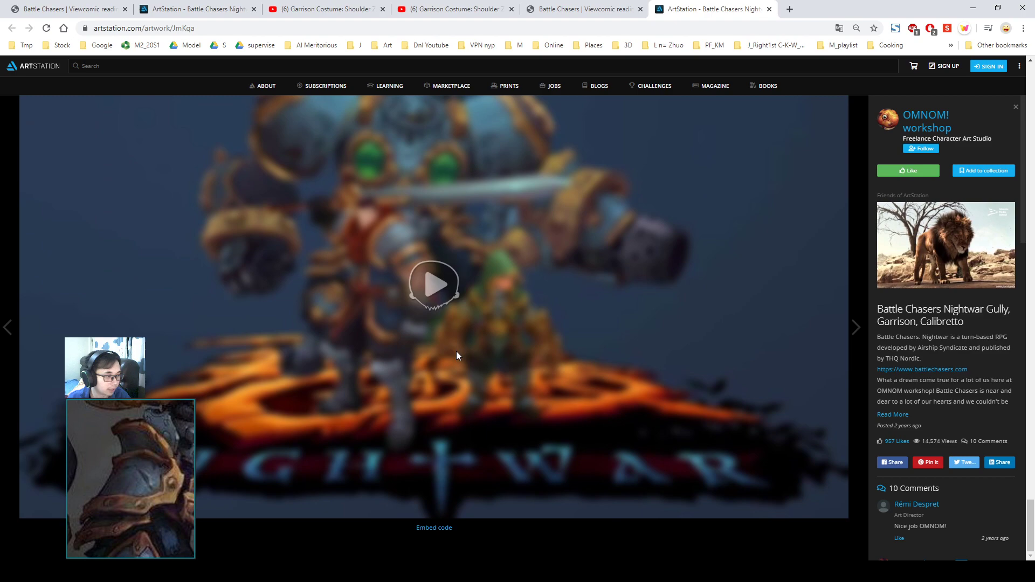
click(438, 281)
drag(529, 248, 572, 244)
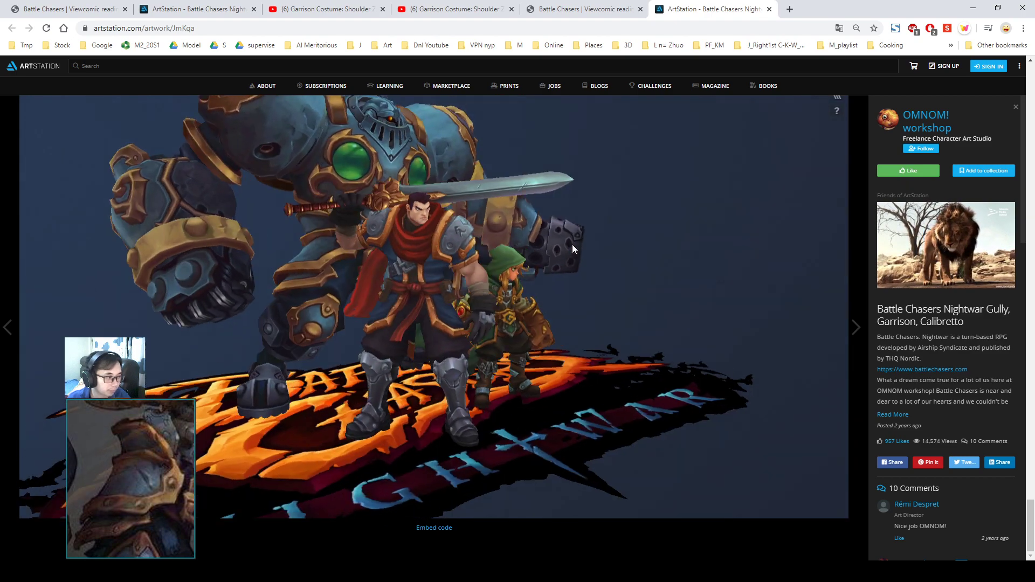
scroll(416, 245, up, 3)
drag(414, 240, 544, 257)
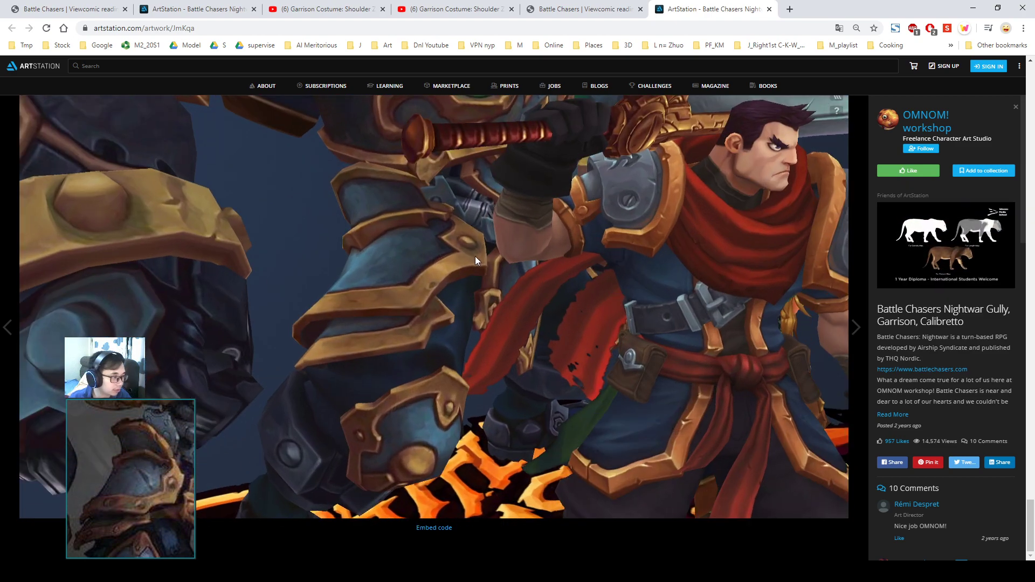
Step: Trace the side profile of the hip armour plates in green, clear the markup, and minimize the browser
drag(474, 257, 510, 217)
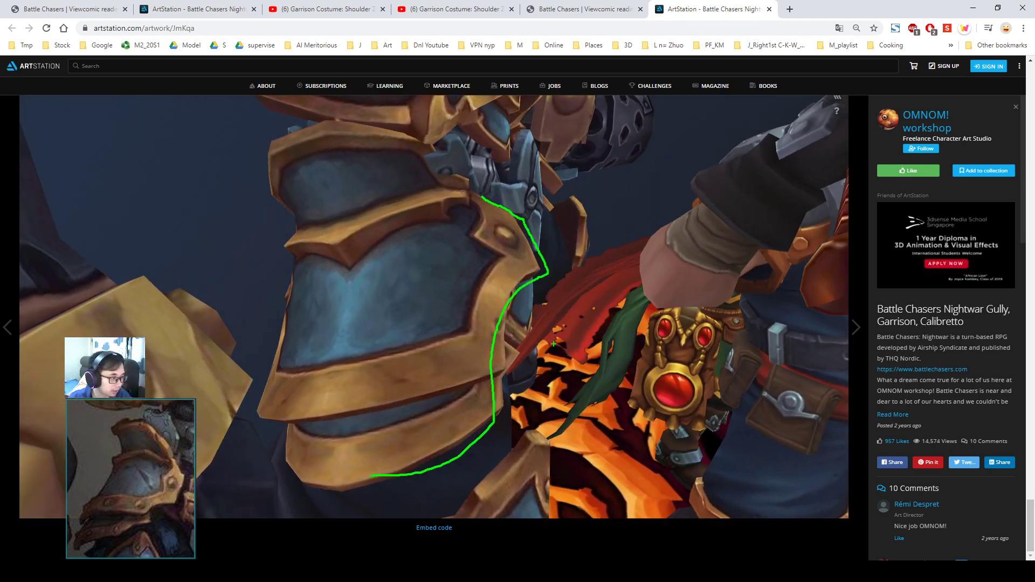
key(Escape)
mouse_move(619, 215)
mouse_down()
mouse_move(605, 202)
mouse_move(596, 219)
mouse_move(722, 244)
mouse_move(596, 286)
mouse_move(541, 278)
mouse_move(558, 272)
mouse_up()
click(974, 7)
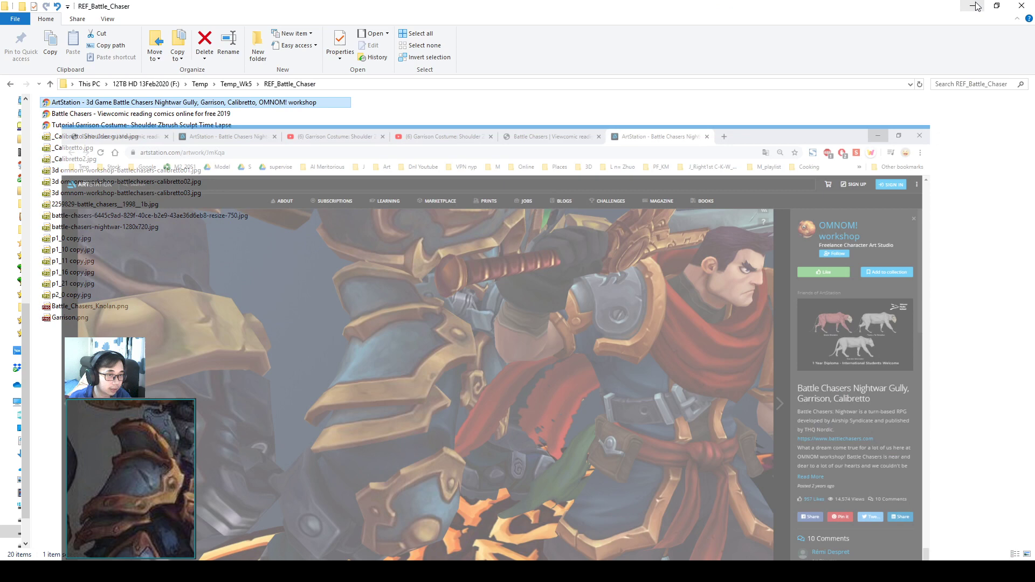
Step: Go up to the Temp_Wk5 folder and open its Tutorials_BOOK subfolder
click(543, 266)
key(BackSpace)
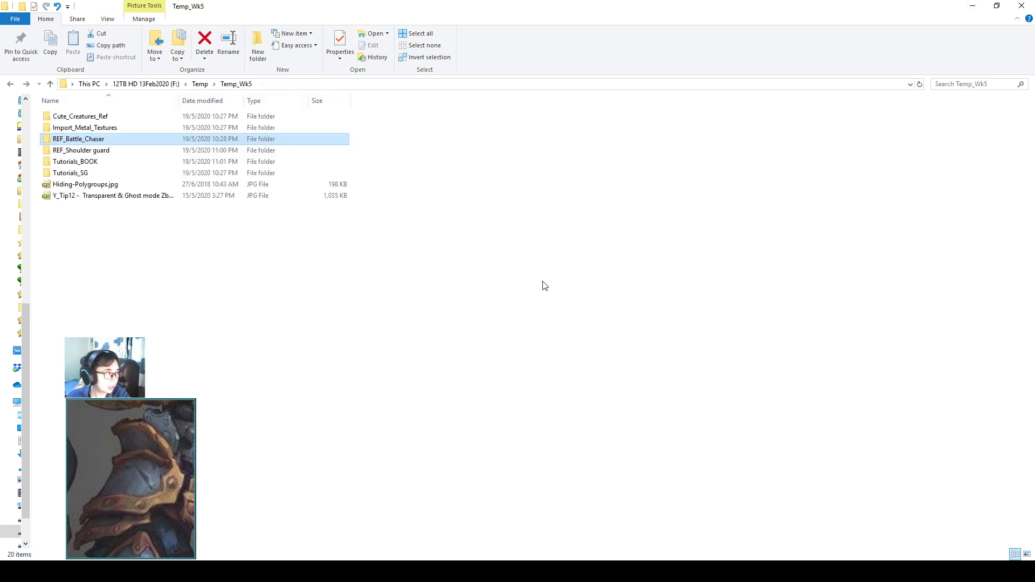
key(Down)
key(Down)
key(Return)
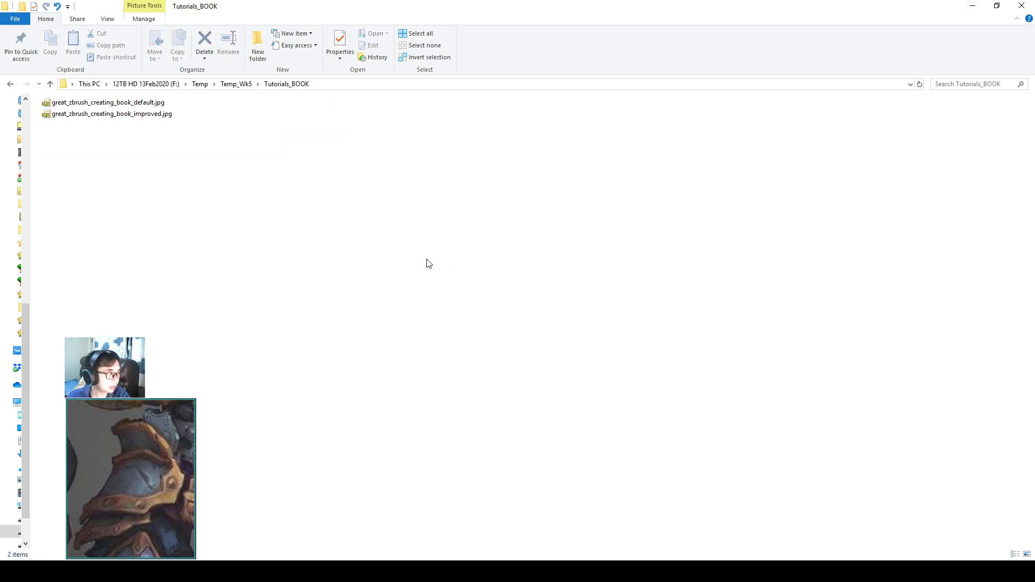
Step: Open great_zbrush_creating_book_default.jpg at 100% and read the ZAppLink introduction to Making Weird Antique Books (Part 3)
double_click(150, 102)
scroll(533, 125, up, 2)
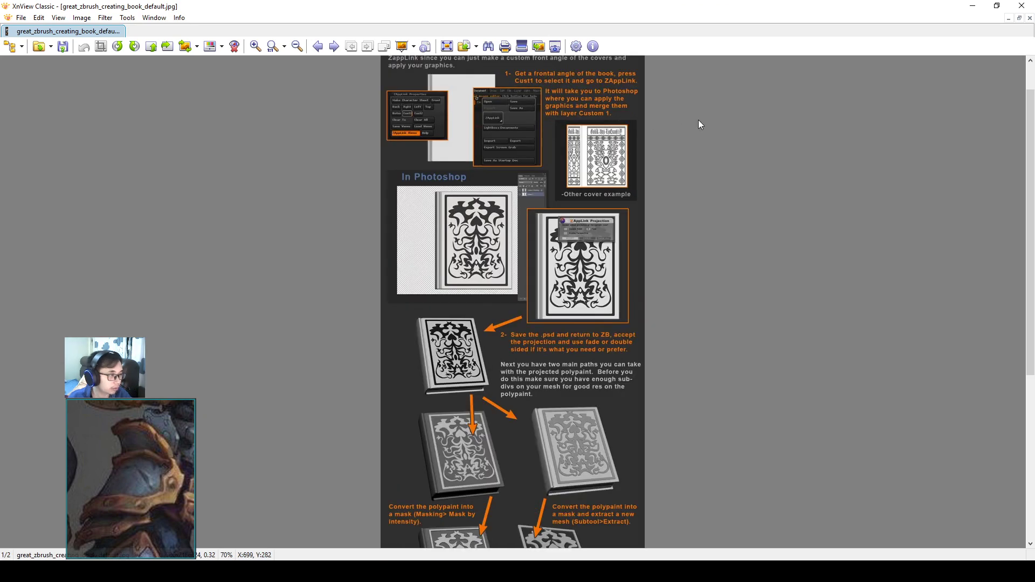
scroll(699, 124, up, 1)
drag(1030, 110, 1031, 75)
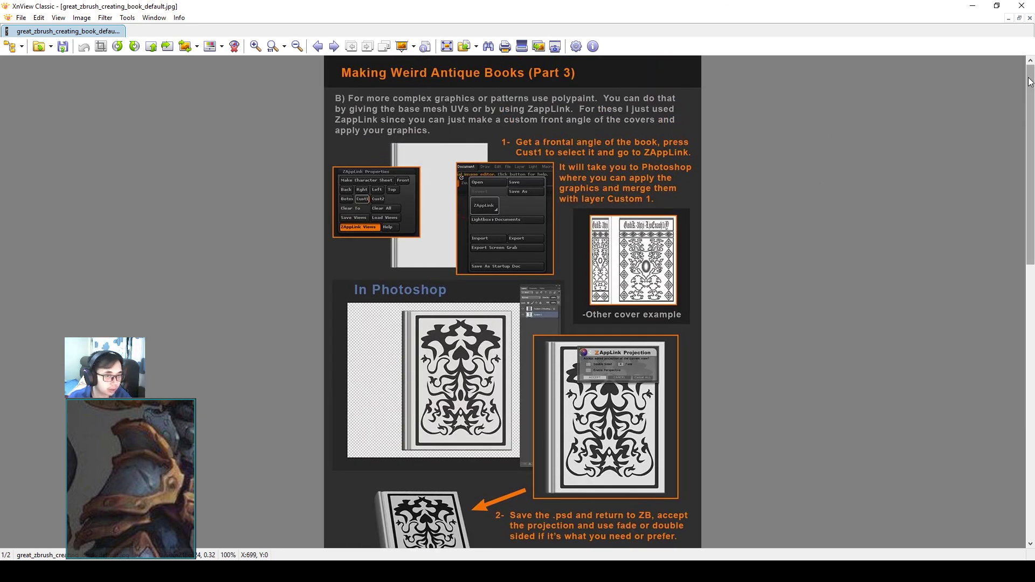
mouse_move(1030, 83)
mouse_down()
mouse_move(1031, 315)
mouse_move(1031, 80)
mouse_move(1030, 96)
mouse_up()
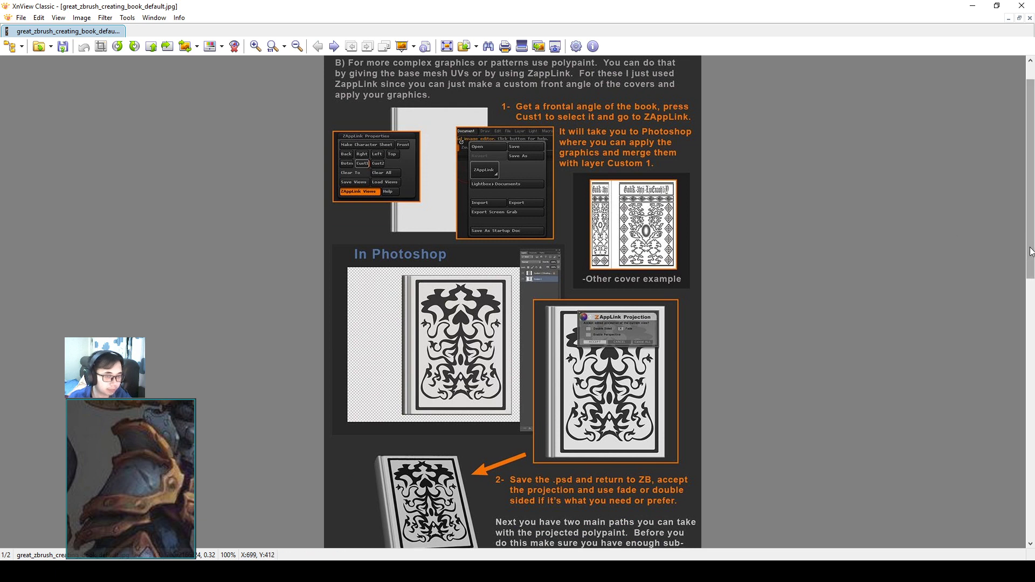
Step: Outline the book cover in the Photoshop example and the projected polypaint book in step 2 of the tutorial
scroll(612, 305, down, 5)
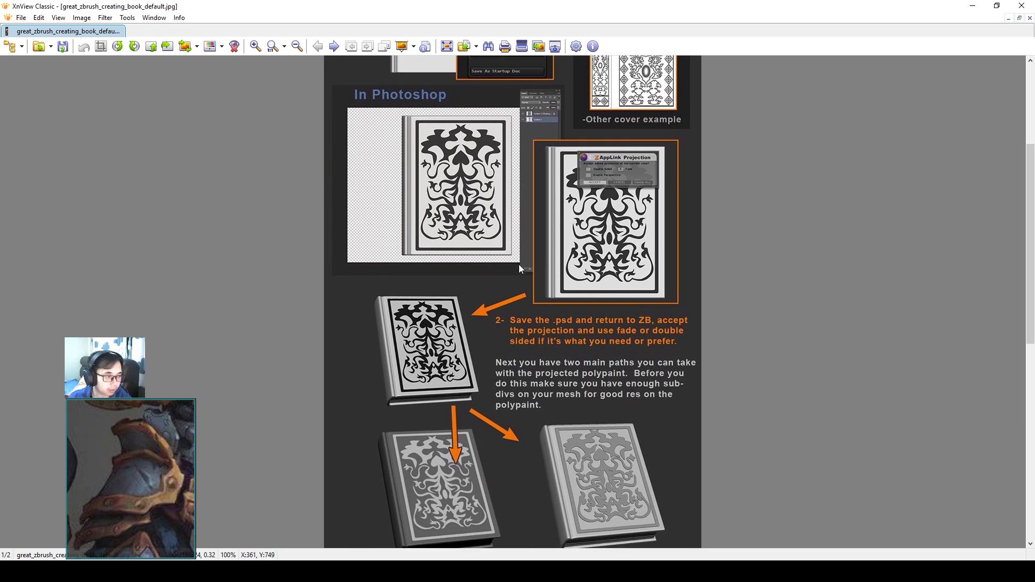
drag(510, 253, 411, 117)
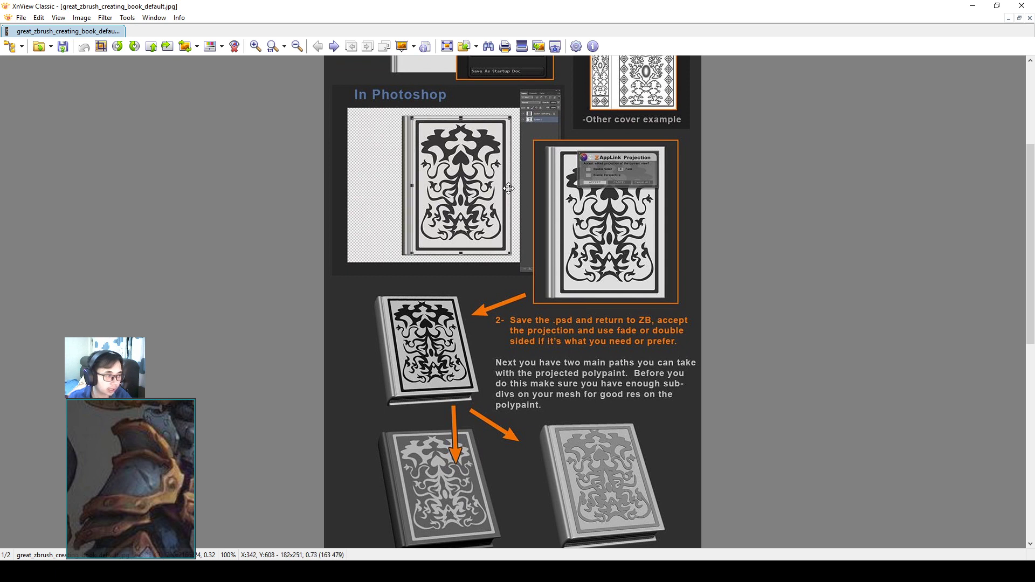
drag(1027, 225, 1026, 282)
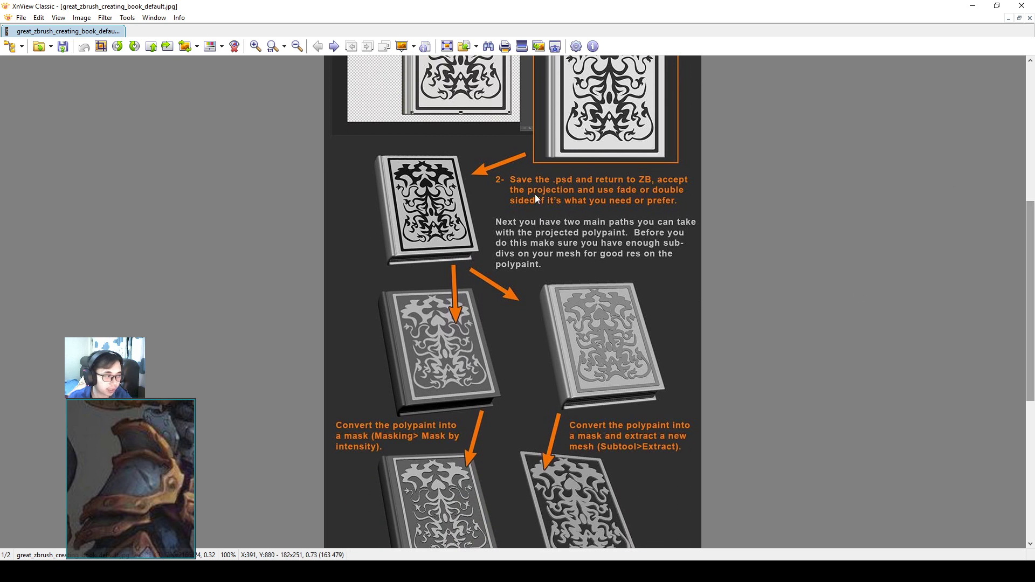
drag(470, 142, 462, 157)
click(450, 169)
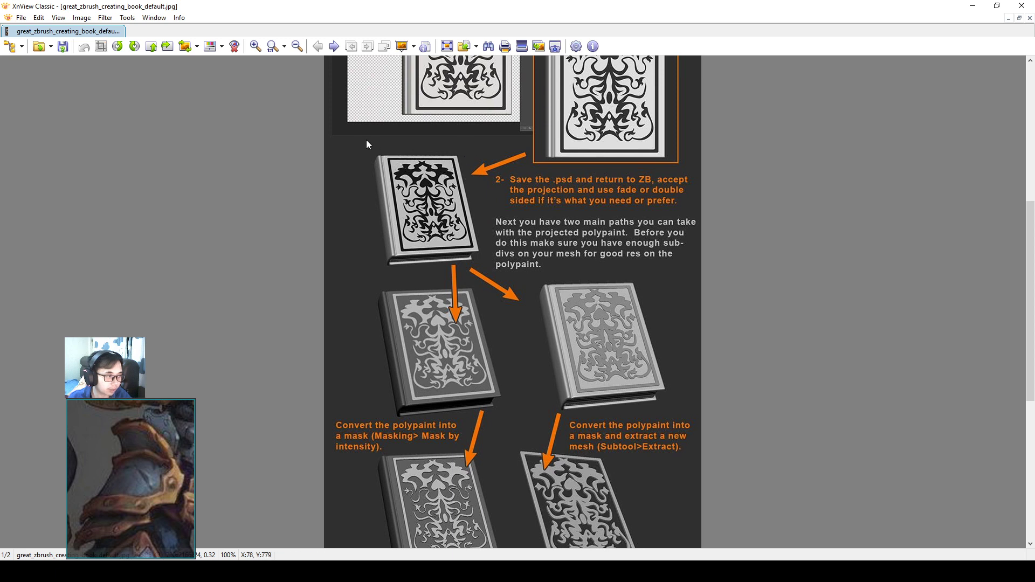
drag(359, 137, 489, 265)
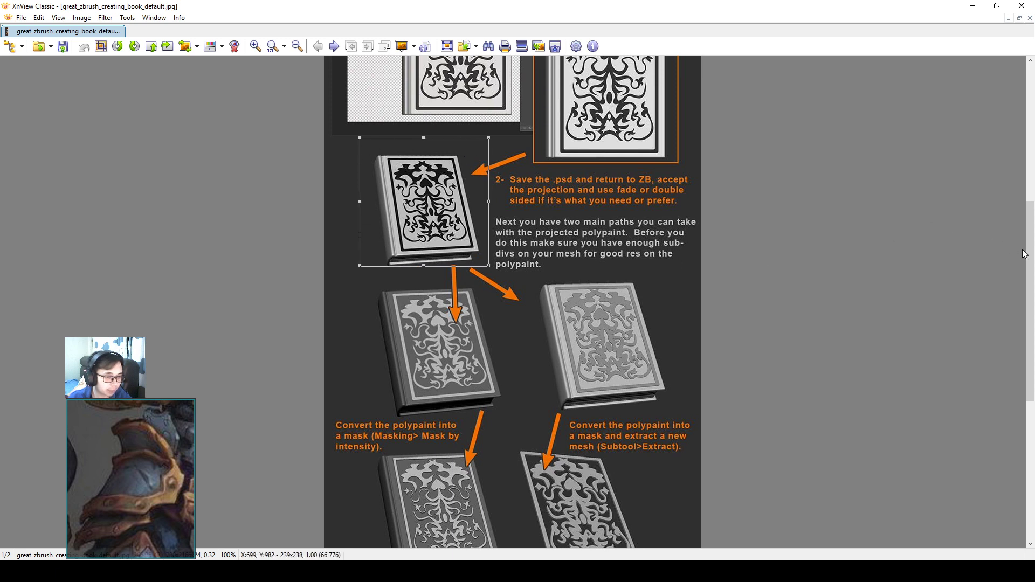
Step: Outline the masked and extracted book examples while reading the tutorial's two workflow paths, and clear the selection
drag(1023, 249, 1018, 315)
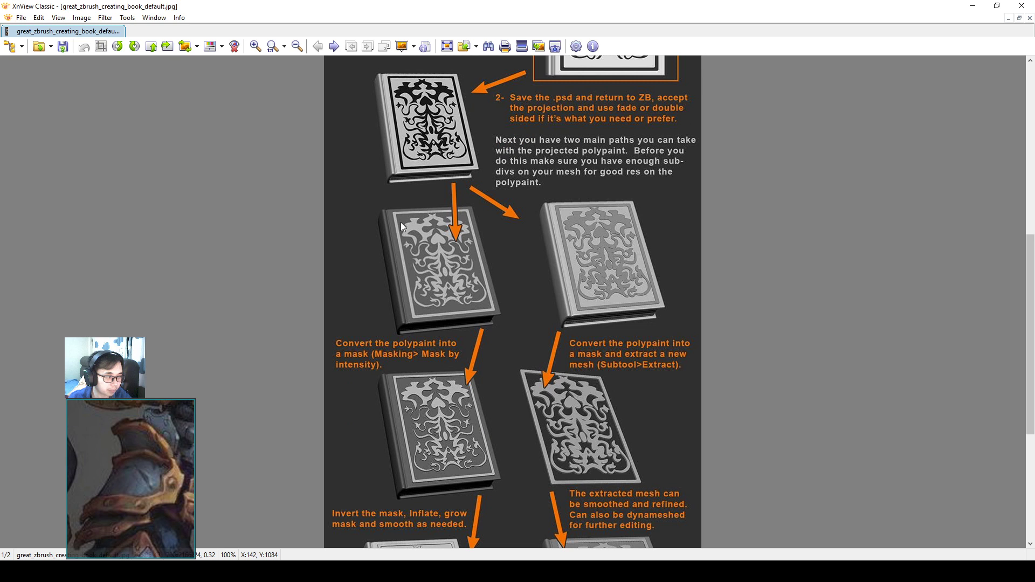
drag(376, 190, 504, 333)
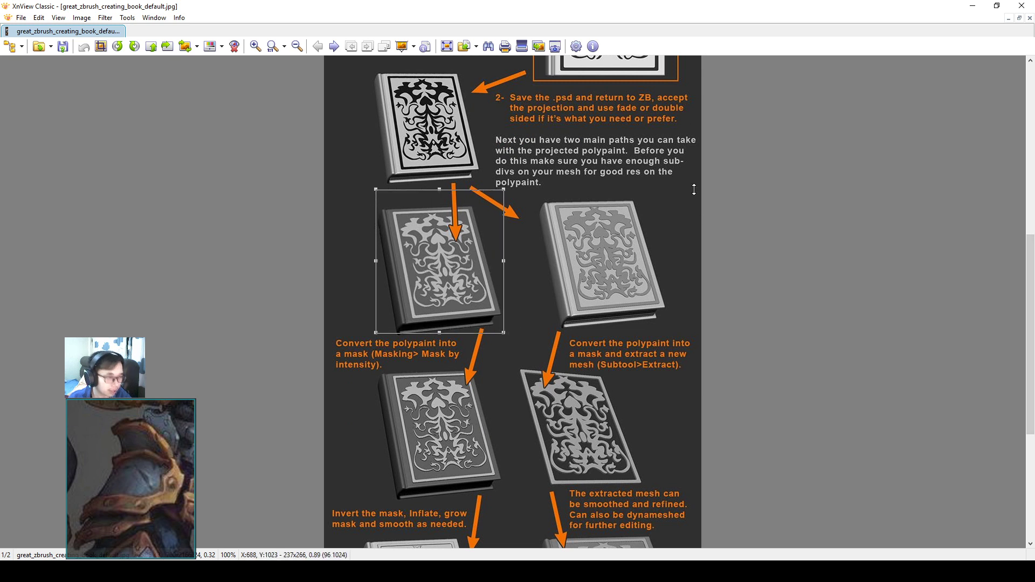
drag(687, 185, 535, 327)
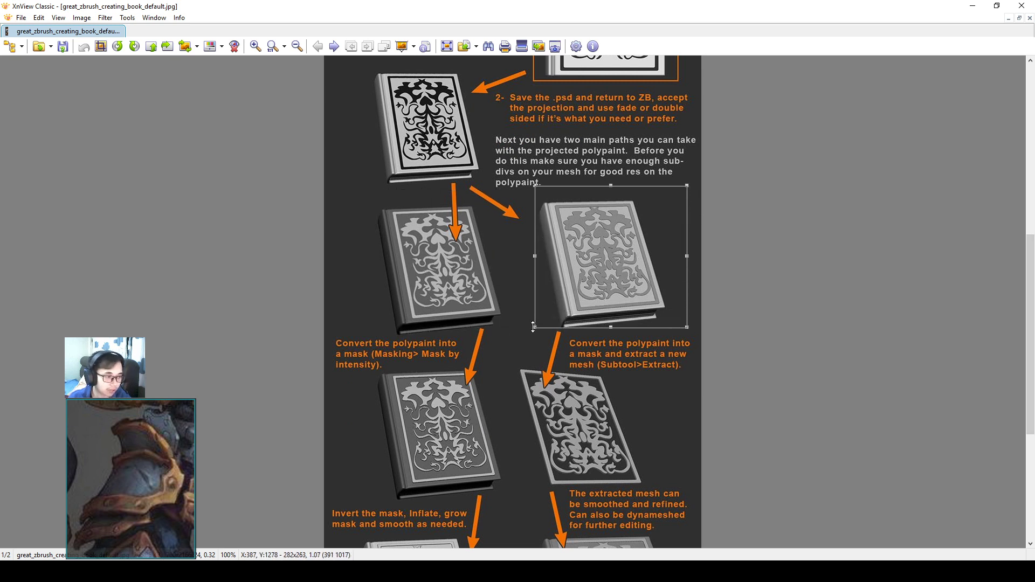
scroll(498, 303, down, 3)
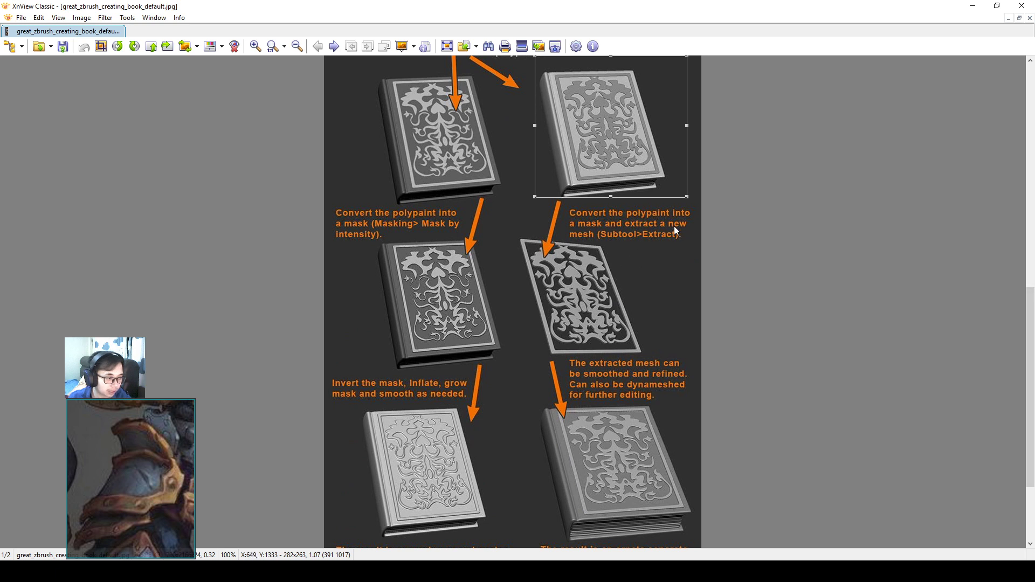
drag(677, 227, 349, 545)
drag(708, 402, 484, 545)
click(884, 394)
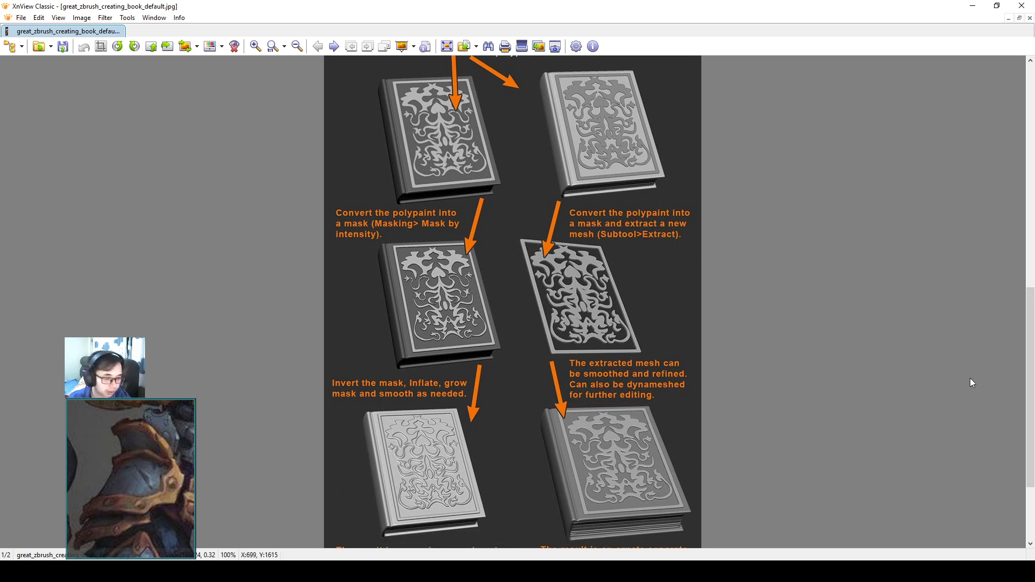
Step: Return to the start of the tutorial, draw a red rectangle above the shoulder guard reference, and undo the green stroke inside it
drag(1030, 392, 979, 146)
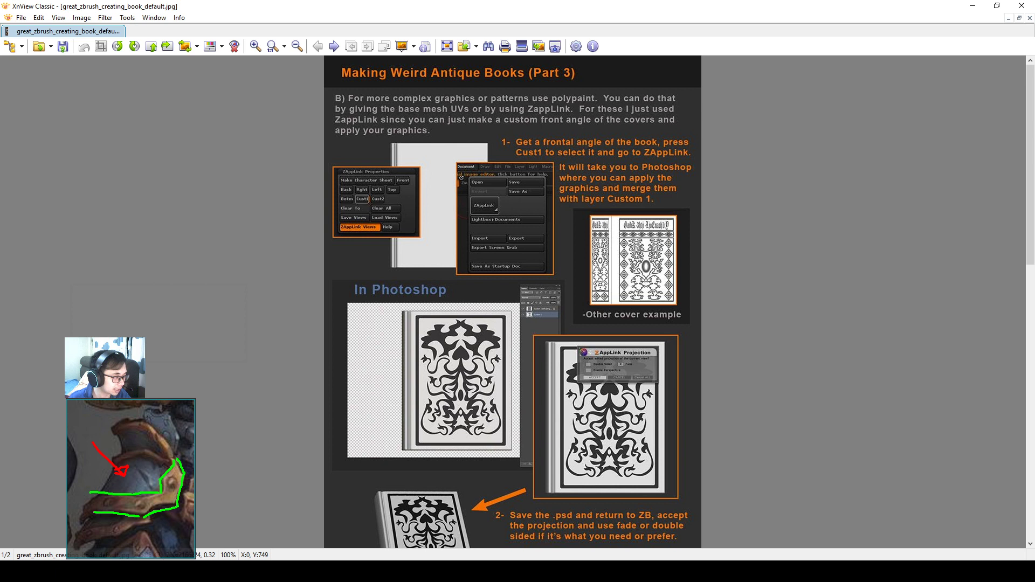
key(e)
ctrl+drag(82, 282, 275, 398)
key(e)
ctrl+drag(75, 279, 251, 347)
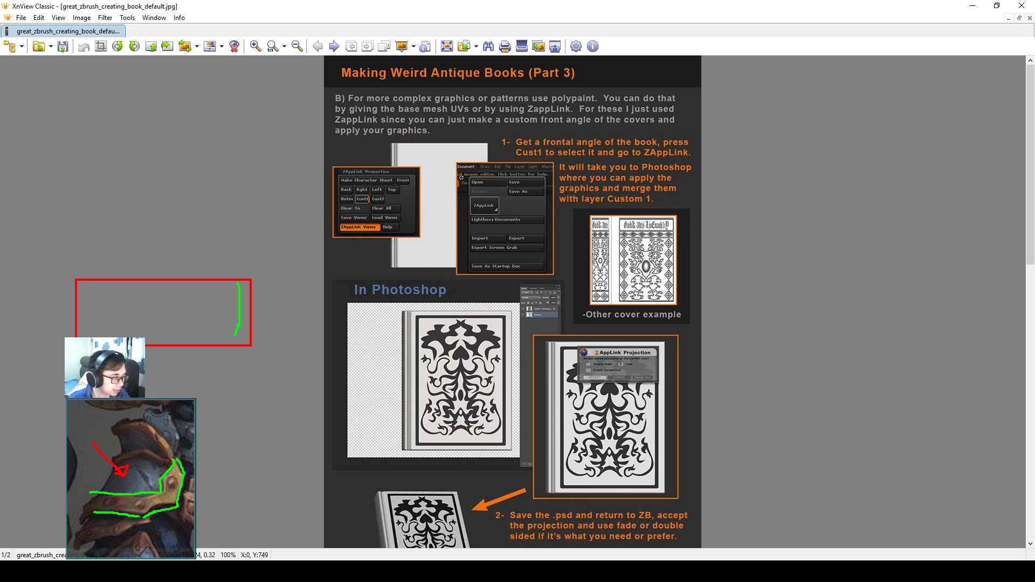
key(ctrl+z)
Step: Sketch the trim shape and a curved surface line in green, frame the Photoshop book cover, and clear all annotations
drag(107, 334, 144, 342)
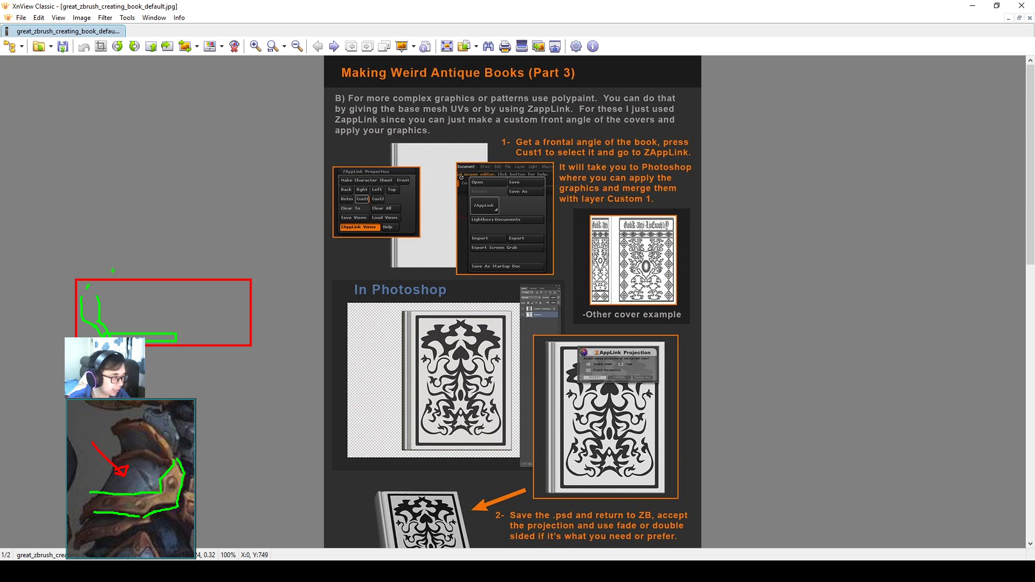
drag(146, 359, 204, 368)
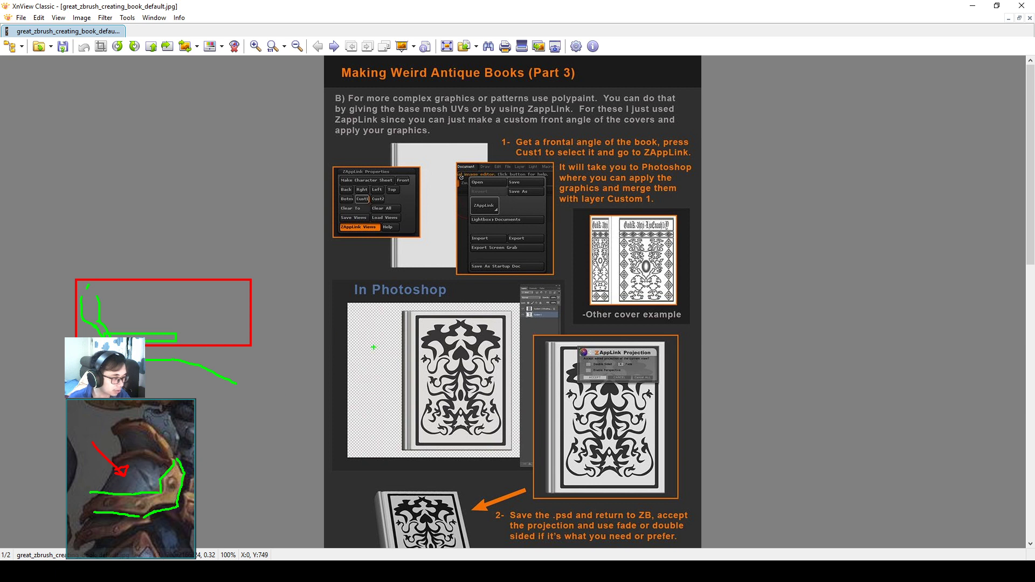
drag(400, 314, 511, 456)
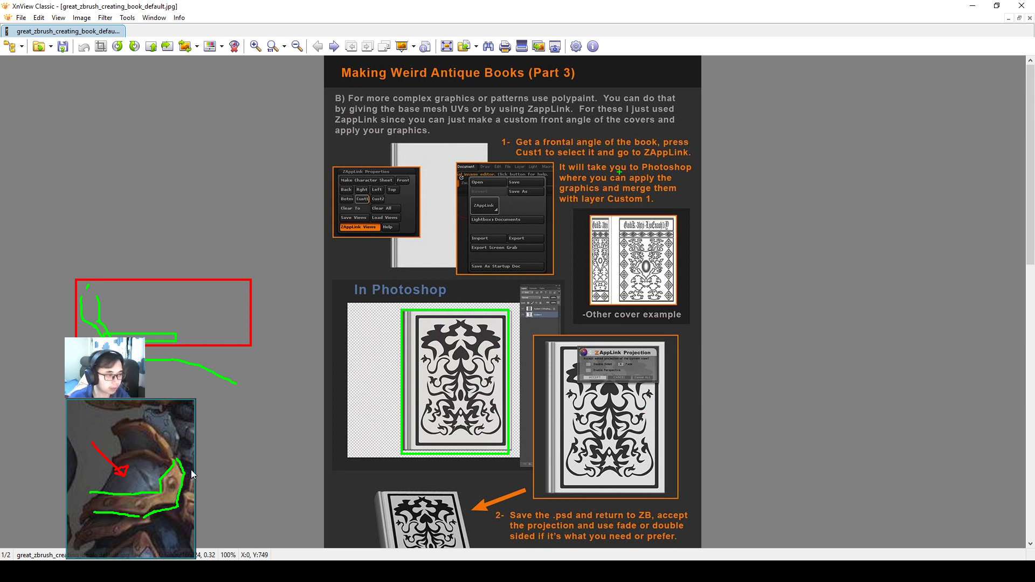
key(Escape)
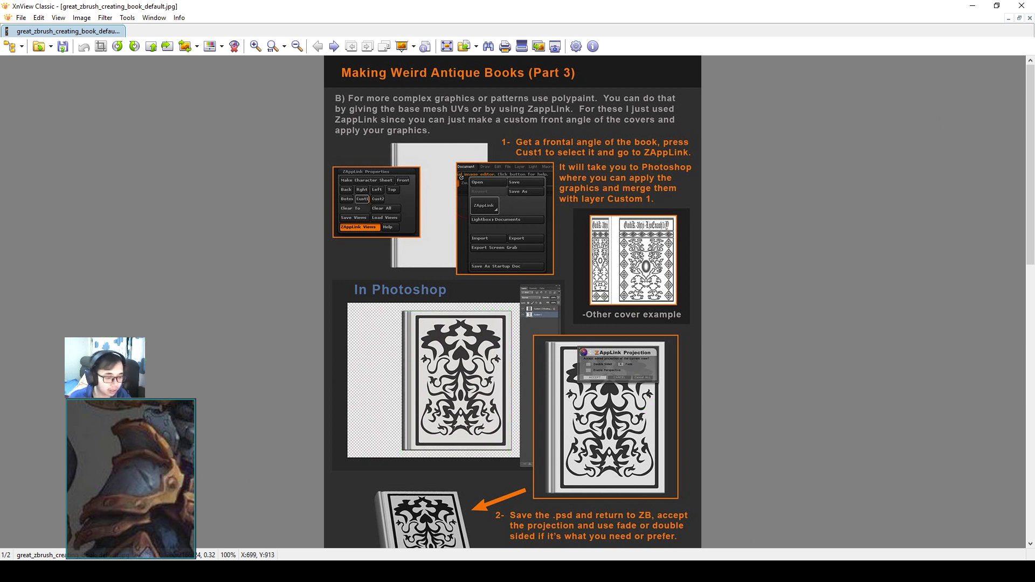
Step: Switch to ZBrush and open the LightBox project library
key(alt+Tab)
click(29, 115)
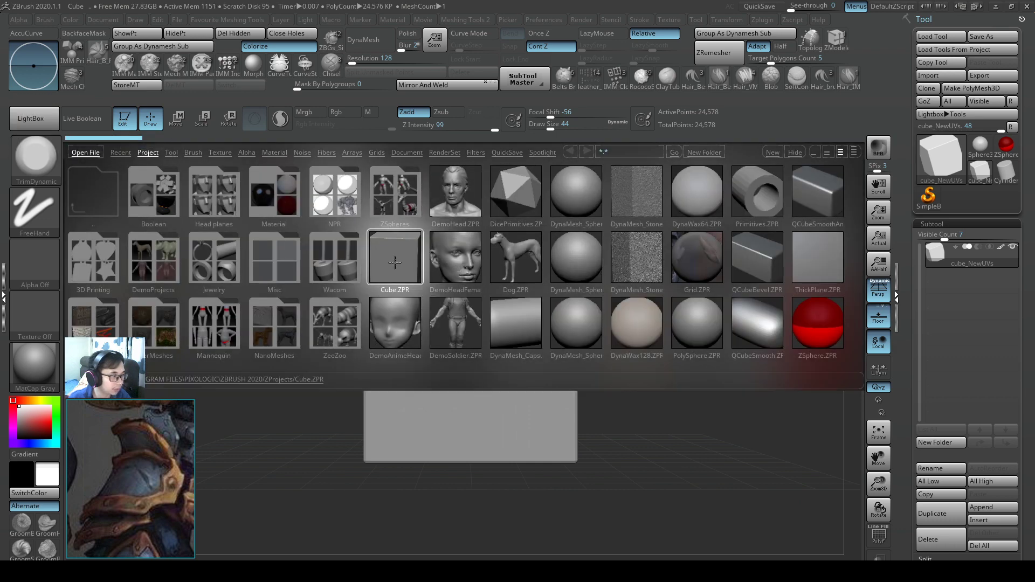
Step: Load the Cube.ZPR project and bring the cube into view
double_click(395, 262)
click(508, 322)
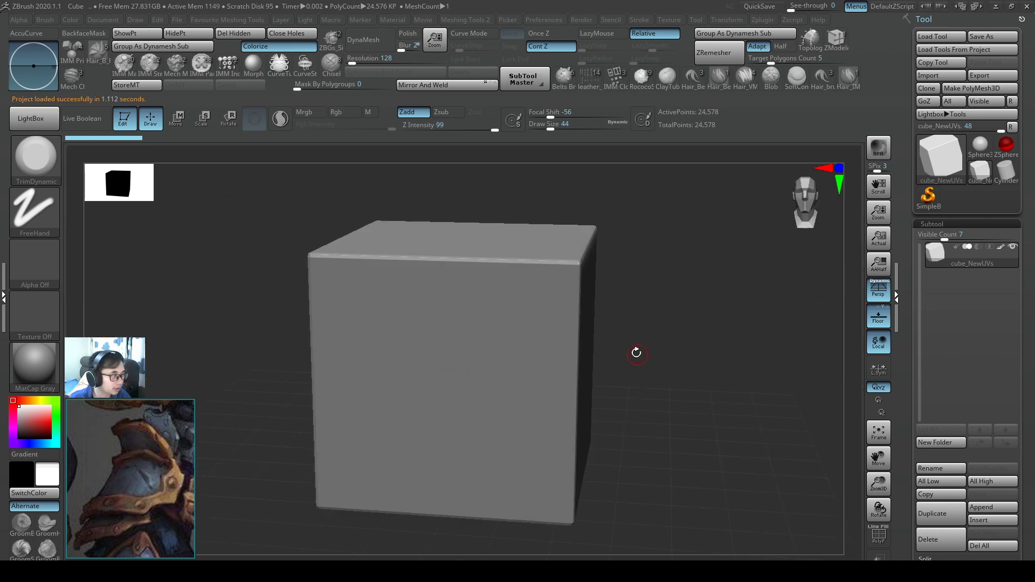
drag(636, 353, 663, 302)
Step: Select the ClayBuildup brush and open the Geometry settings with the cube snapped to its front view
key(b)
key(c)
key(b)
click(944, 225)
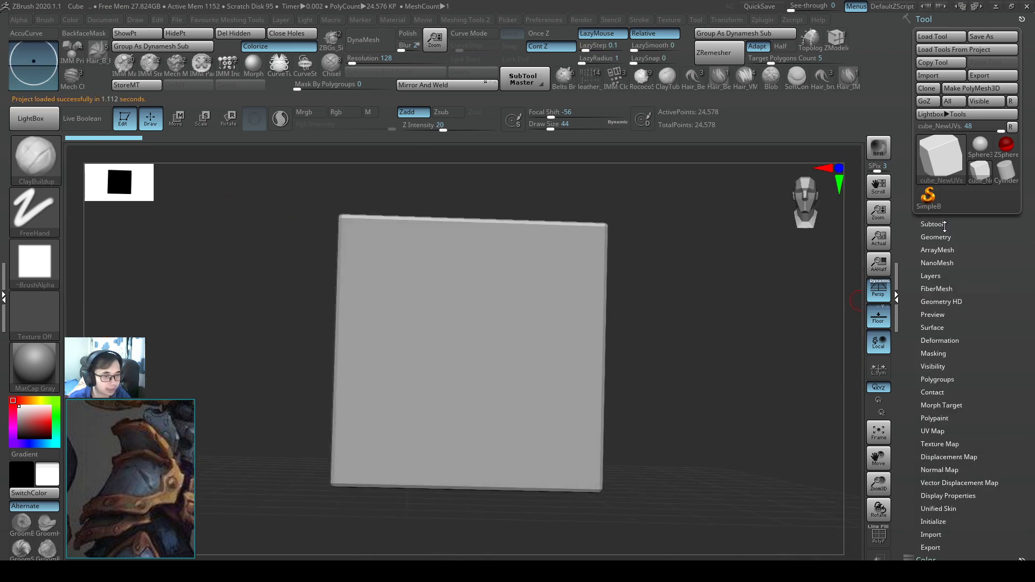
click(935, 237)
shift+drag(733, 349, 747, 310)
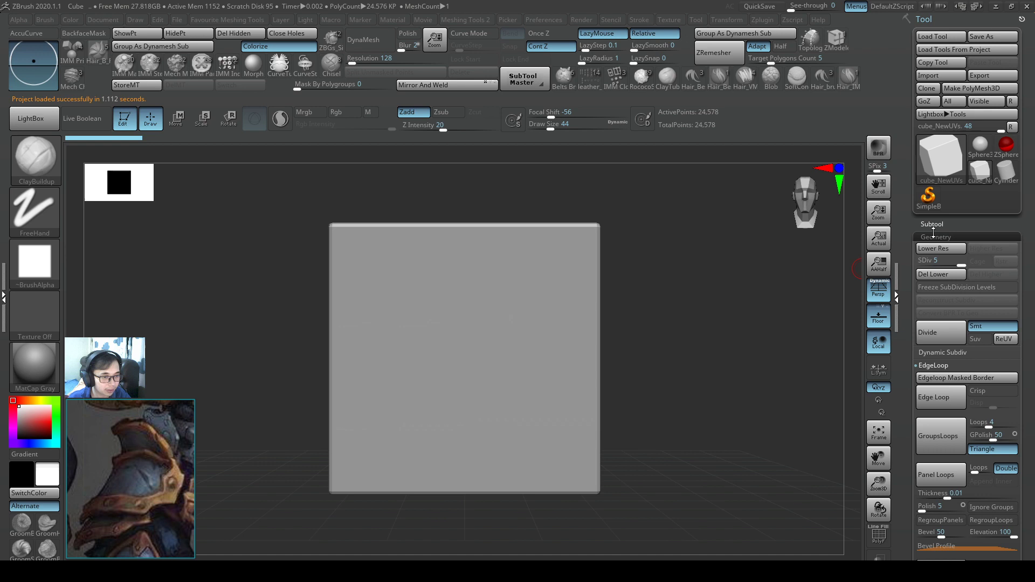
Step: Mark the Geometry heading and Del Lower in green, draw an arrow pointing at the cube, and clear the marks
key(ctrl)
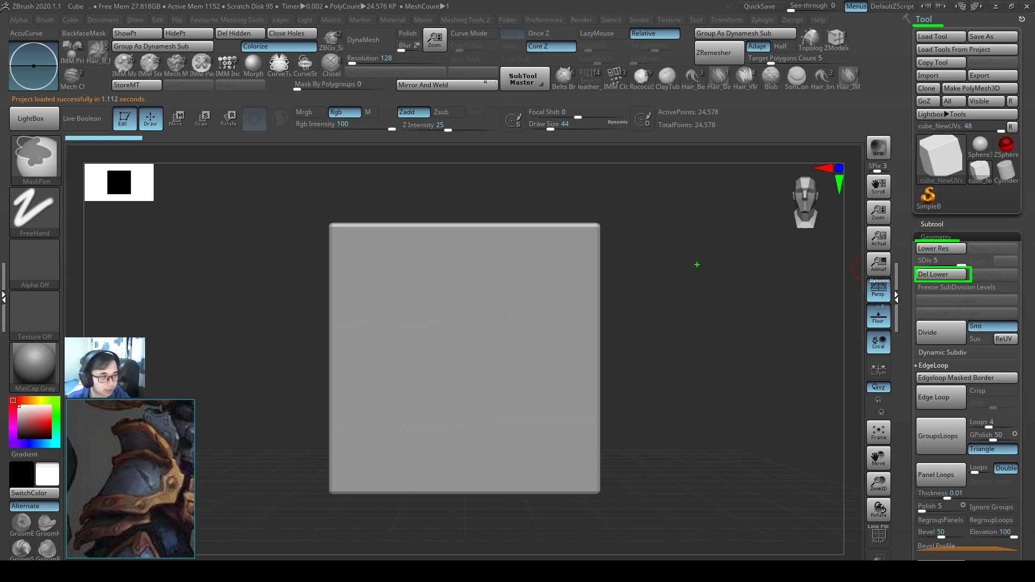
mouse_move(697, 265)
mouse_down()
mouse_move(648, 305)
mouse_move(640, 328)
mouse_move(649, 299)
mouse_up()
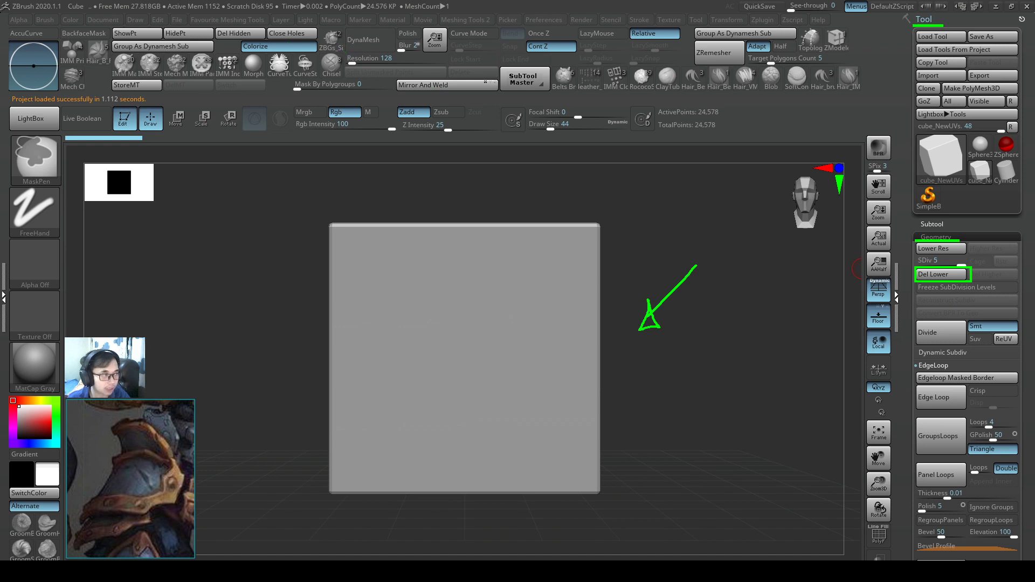
key(Escape)
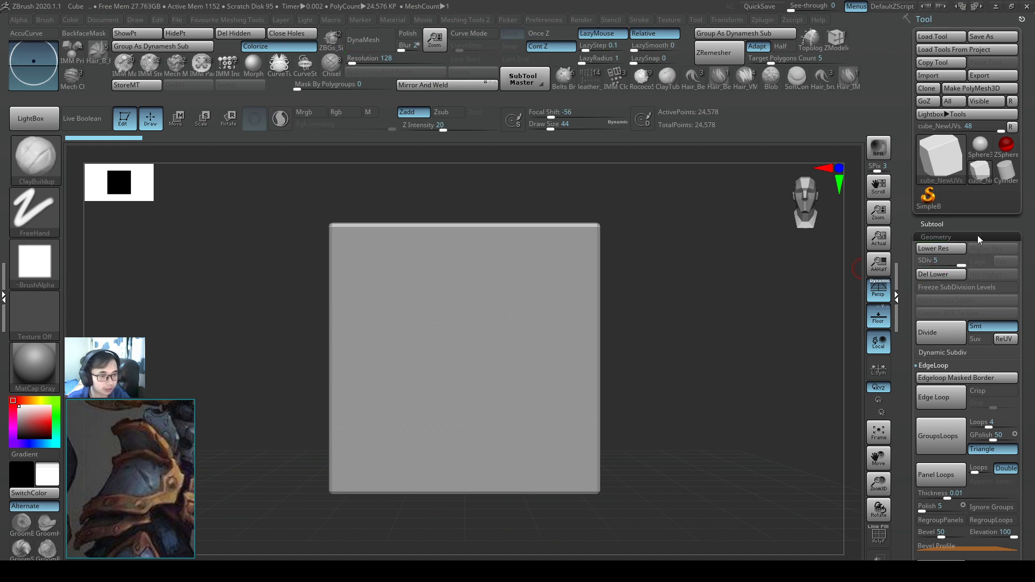
Step: Delete the cube's lower subdivision levels and turn off perspective
click(950, 276)
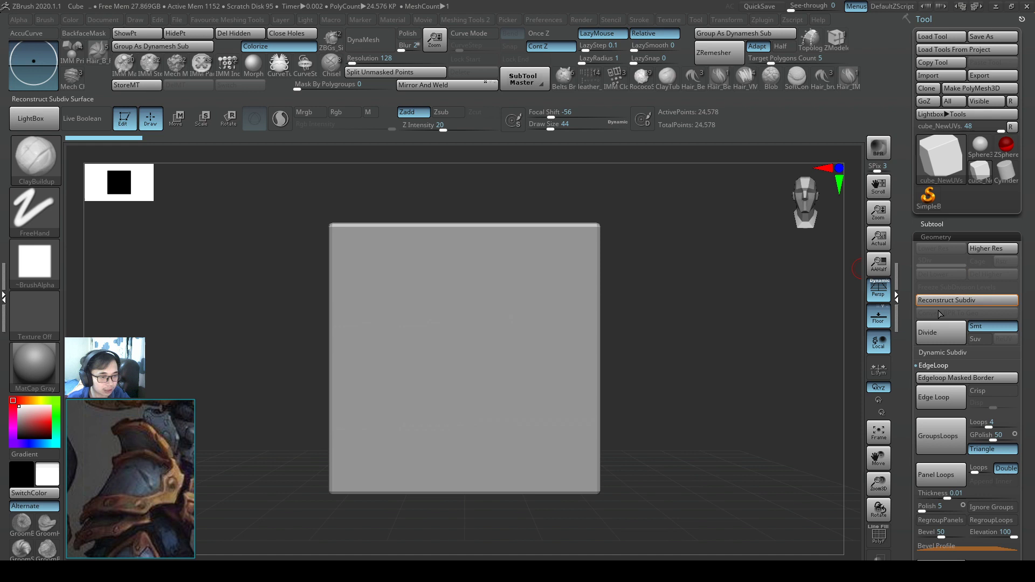
click(878, 299)
drag(754, 295, 636, 281)
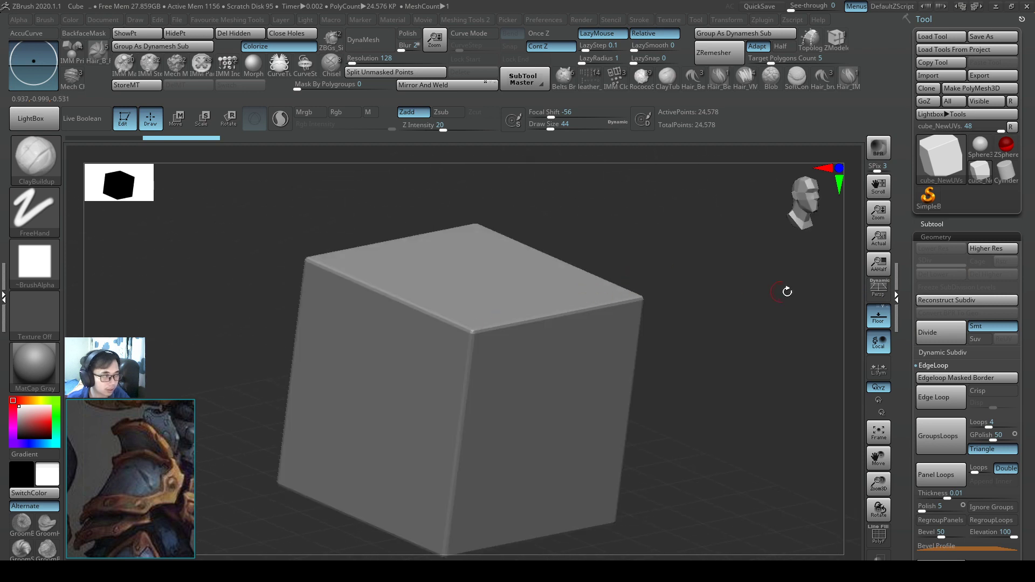
Step: Return to the Subtool settings and scale the cube into a wide, thin rectangular slab with the transform gizmo
click(949, 236)
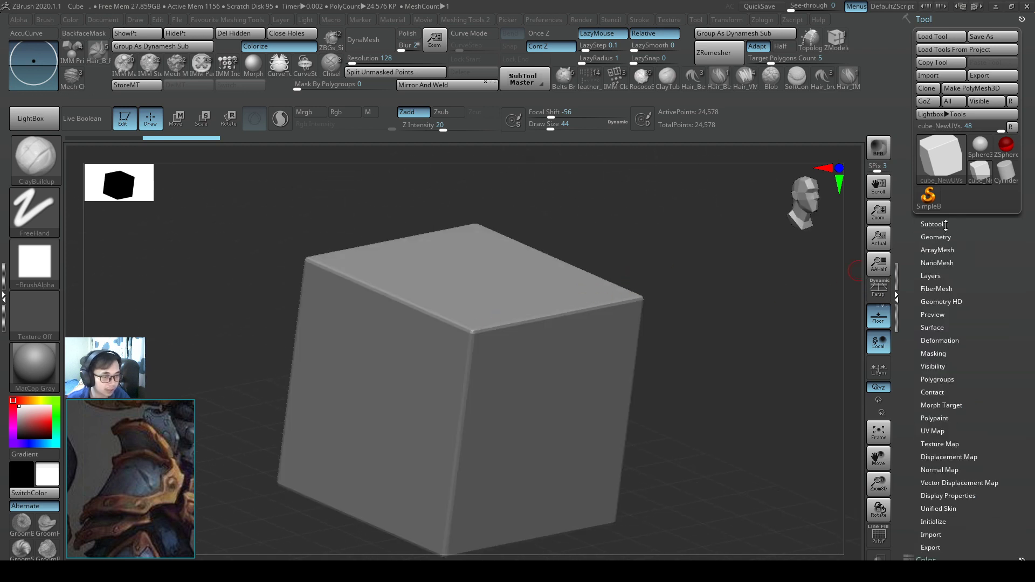
click(960, 224)
drag(665, 248, 545, 335)
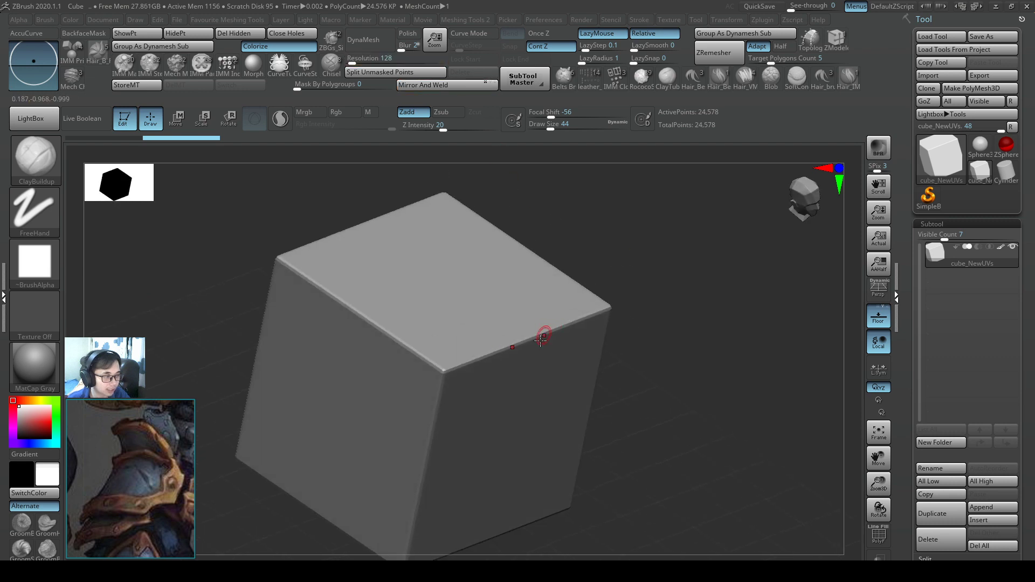
key(w)
mouse_move(394, 378)
mouse_down()
mouse_move(370, 358)
mouse_move(353, 278)
mouse_move(504, 287)
mouse_move(544, 270)
mouse_move(554, 291)
mouse_up()
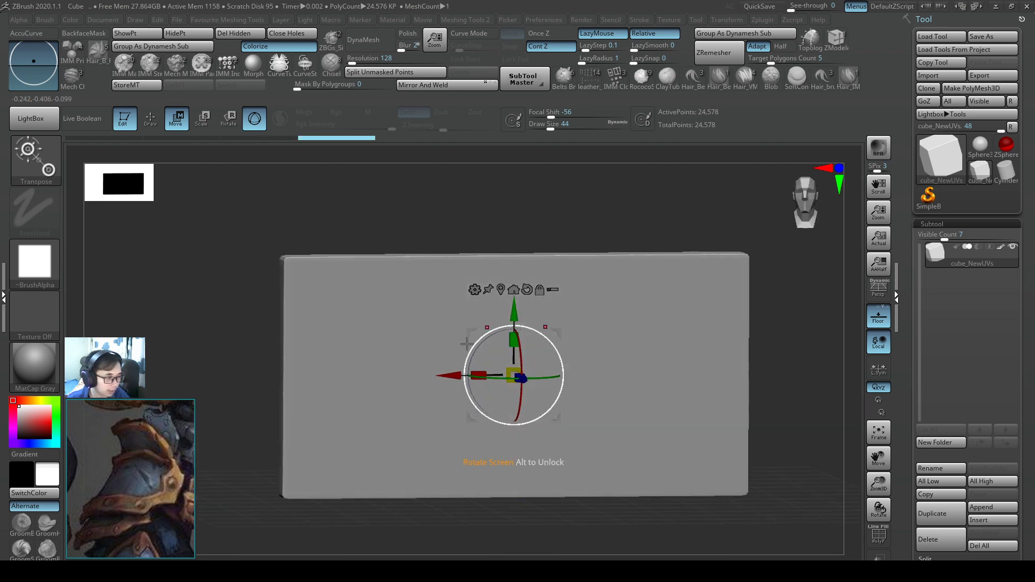
Step: Sketch guide lines on the reference, a red vertical line and blue curves on the slab's front, and clear all marks
key(ctrl)
mouse_move(100, 488)
mouse_down()
mouse_move(135, 481)
mouse_move(112, 500)
mouse_up()
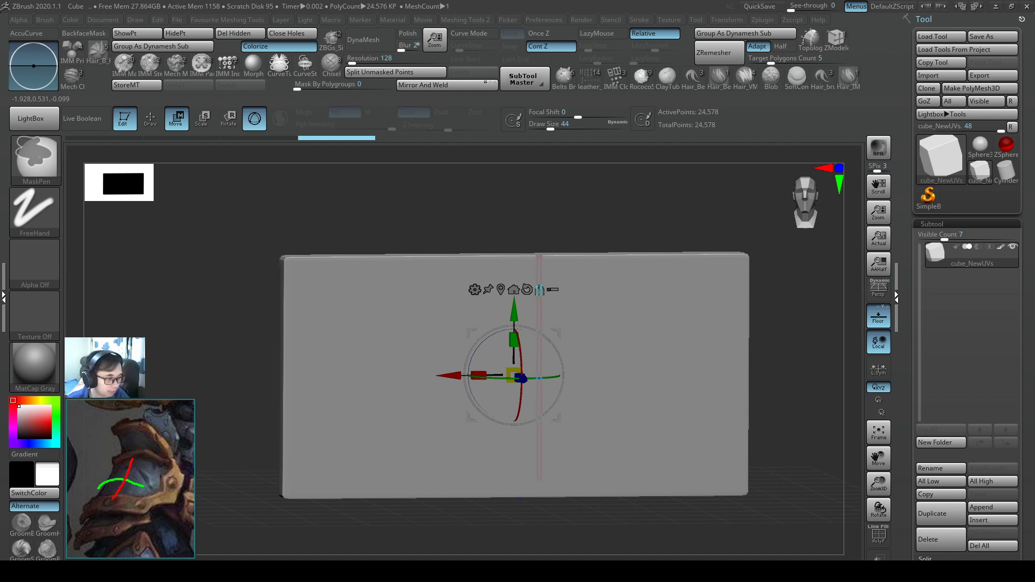
drag(540, 256, 540, 497)
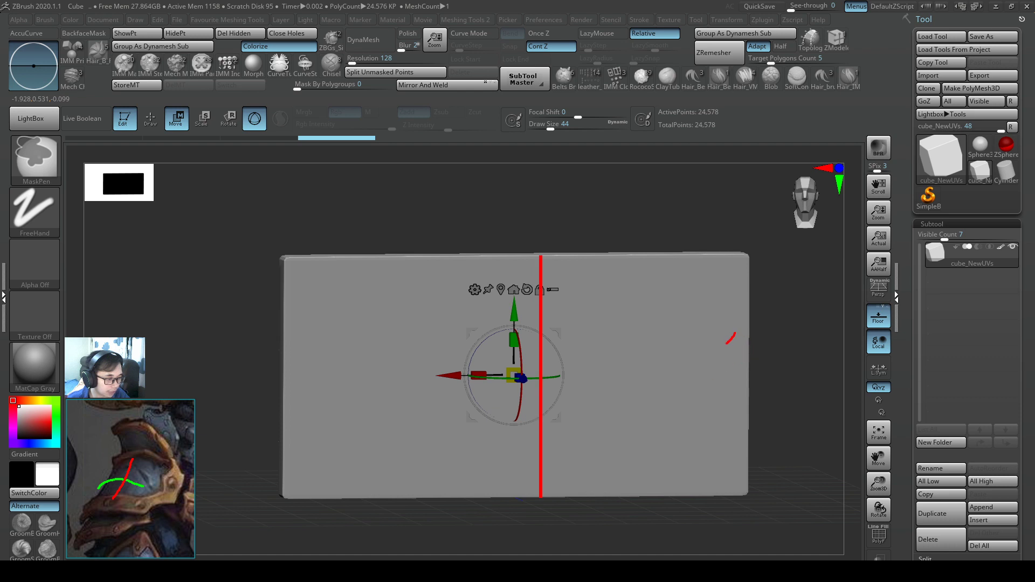
drag(727, 344, 543, 376)
mouse_move(736, 312)
mouse_down()
mouse_move(597, 369)
mouse_move(546, 369)
mouse_up()
drag(294, 335, 526, 360)
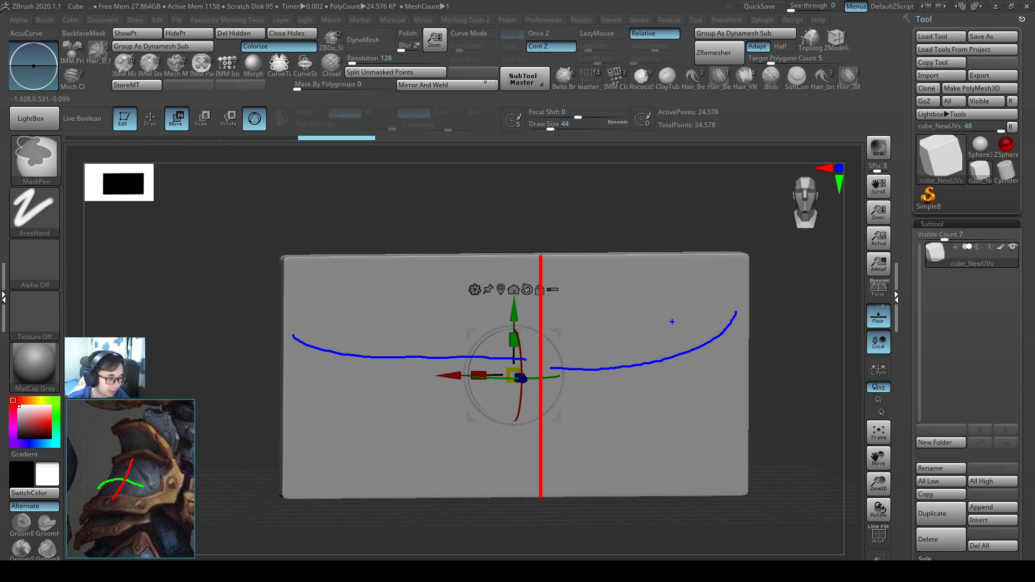
key(Escape)
Step: View the slab from above, sketch a blue line across its width, and clear it
mouse_move(349, 379)
right_down()
mouse_move(492, 398)
mouse_move(483, 326)
mouse_move(445, 525)
right_up()
key(ctrl)
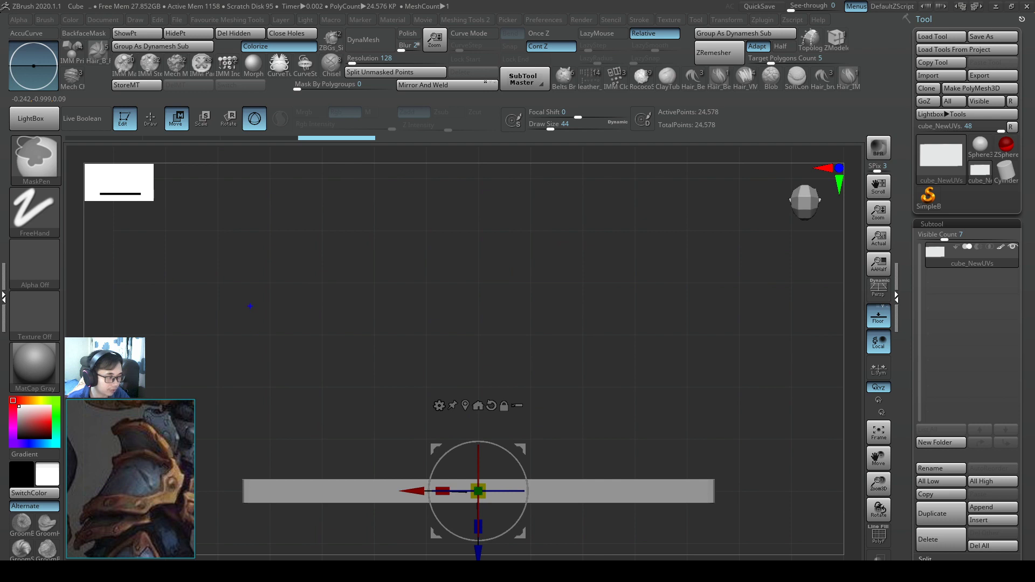
mouse_move(246, 298)
mouse_down()
mouse_move(332, 406)
mouse_move(479, 447)
mouse_move(646, 408)
mouse_move(723, 305)
mouse_up()
key(Escape)
Step: Scale the slab thinner along its depth with the gizmo, by a factor of about 0.61
mouse_move(302, 358)
right_down()
mouse_move(316, 258)
mouse_move(462, 296)
right_up()
mouse_move(428, 411)
alt+right_down()
mouse_move(513, 266)
mouse_move(561, 307)
mouse_move(533, 337)
alt+right_up()
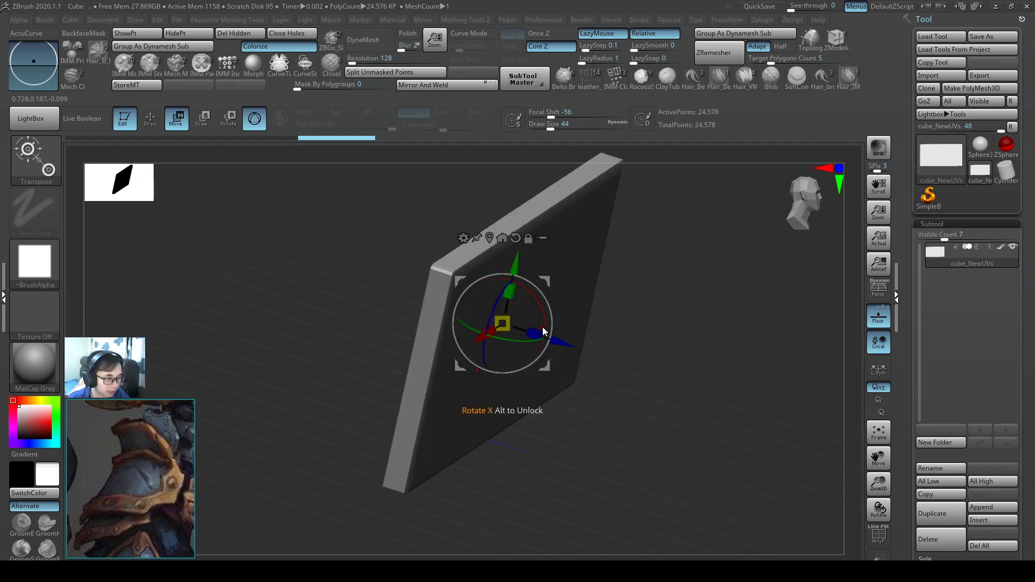
drag(533, 337, 462, 310)
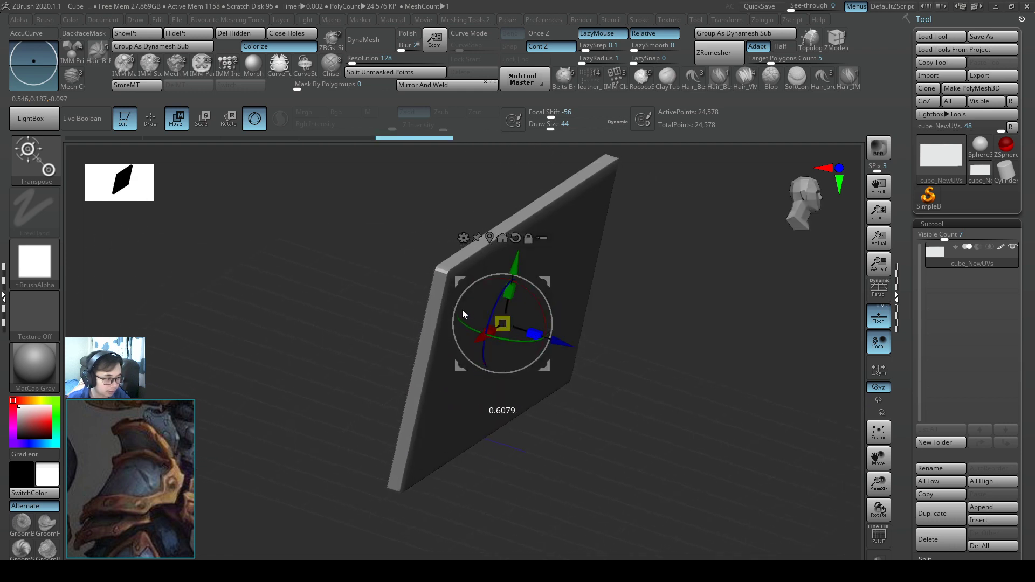
shift+right_drag(462, 310, 582, 272)
alt+right_drag(569, 315, 481, 432)
right_drag(620, 418, 574, 373)
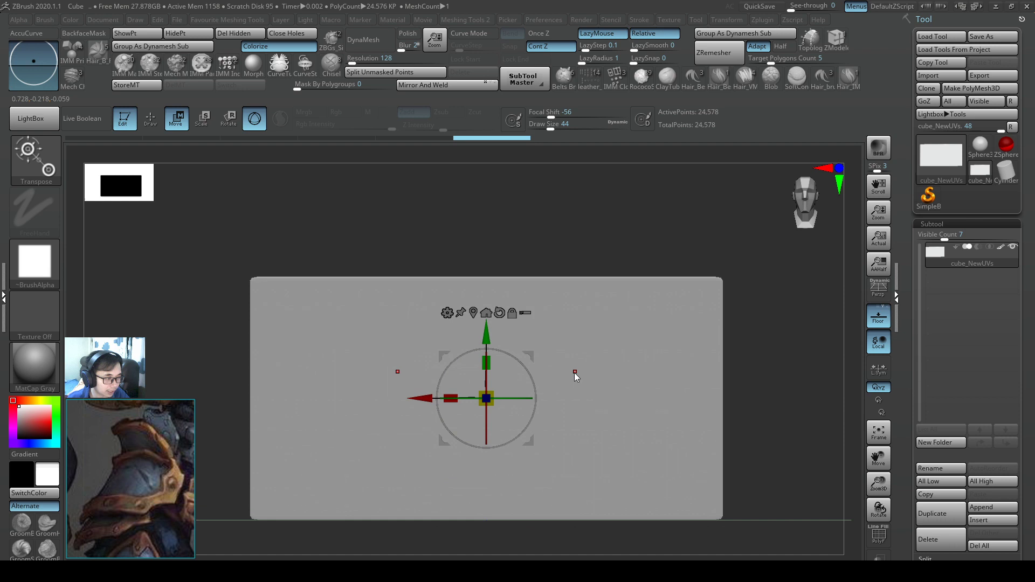
Step: Try mirrored ClayBuildup strokes running diagonally down the slab's front and undo them
key(q)
drag(639, 343, 561, 521)
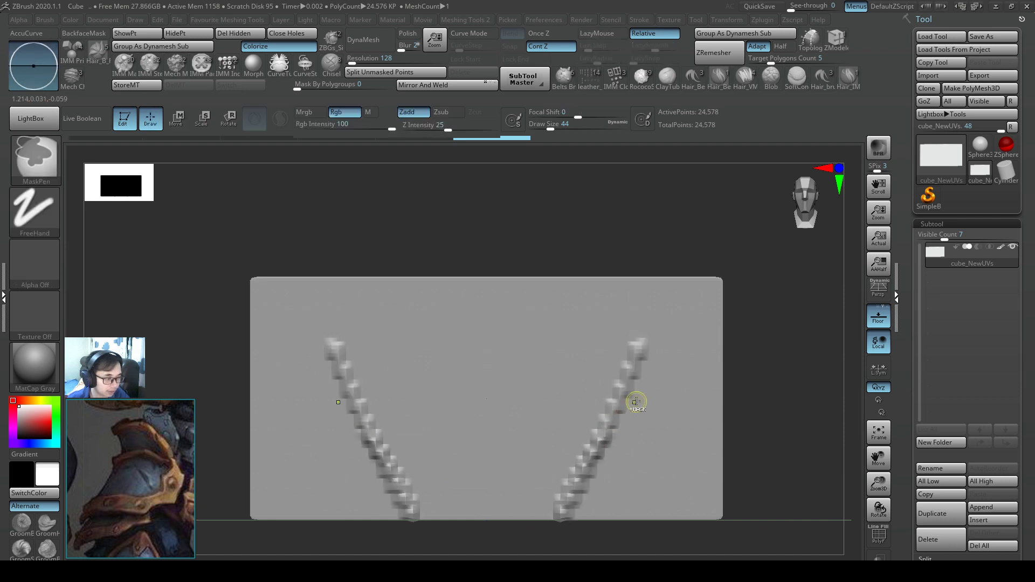
key(ctrl+z)
Step: Set the DynaMesh resolution to 552 and apply DynaMesh to the slab
key(w)
mouse_move(639, 379)
right_down()
mouse_move(641, 415)
mouse_move(645, 395)
right_up()
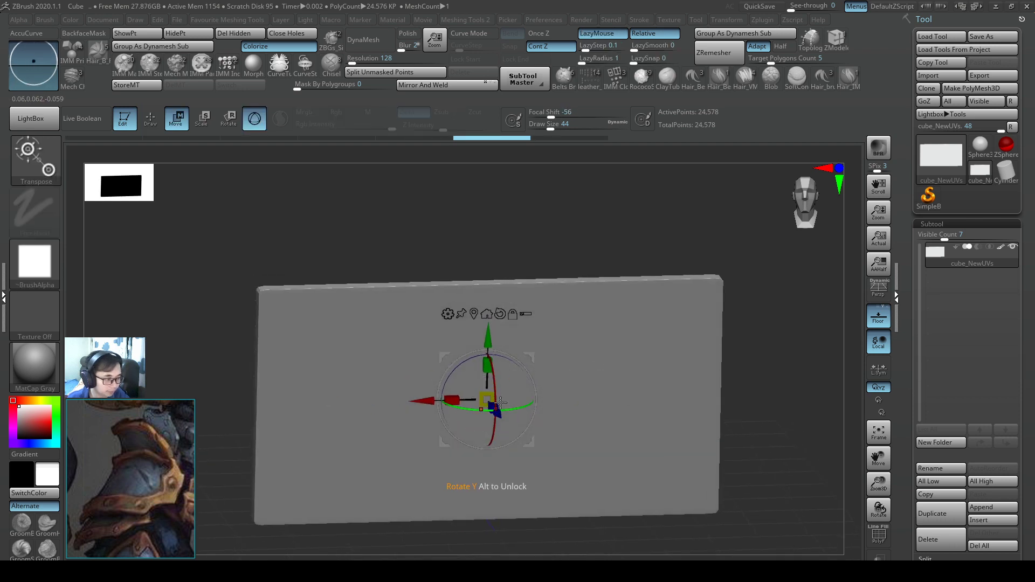
right_drag(550, 410, 602, 363)
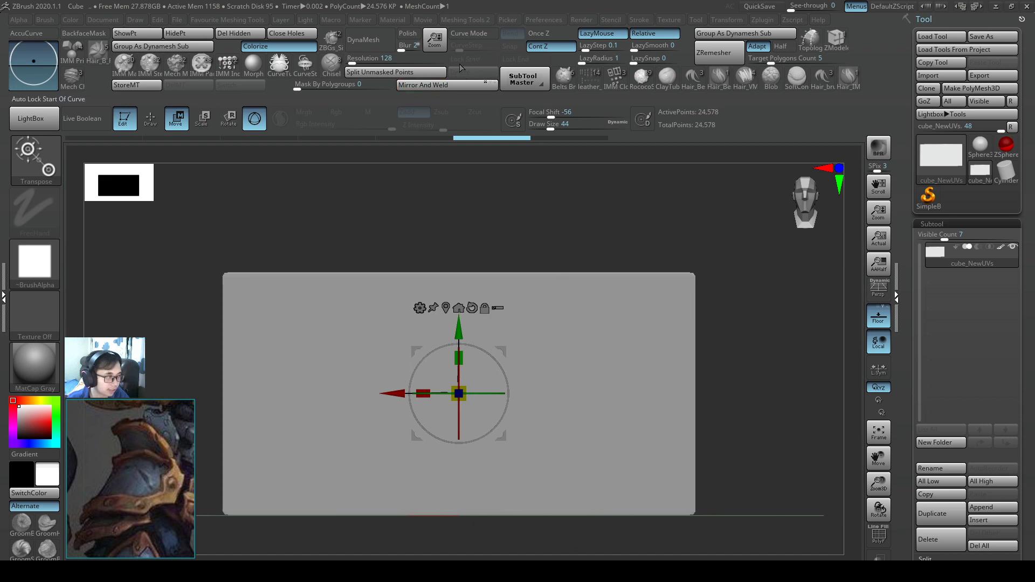
click(384, 57)
drag(379, 57, 384, 58)
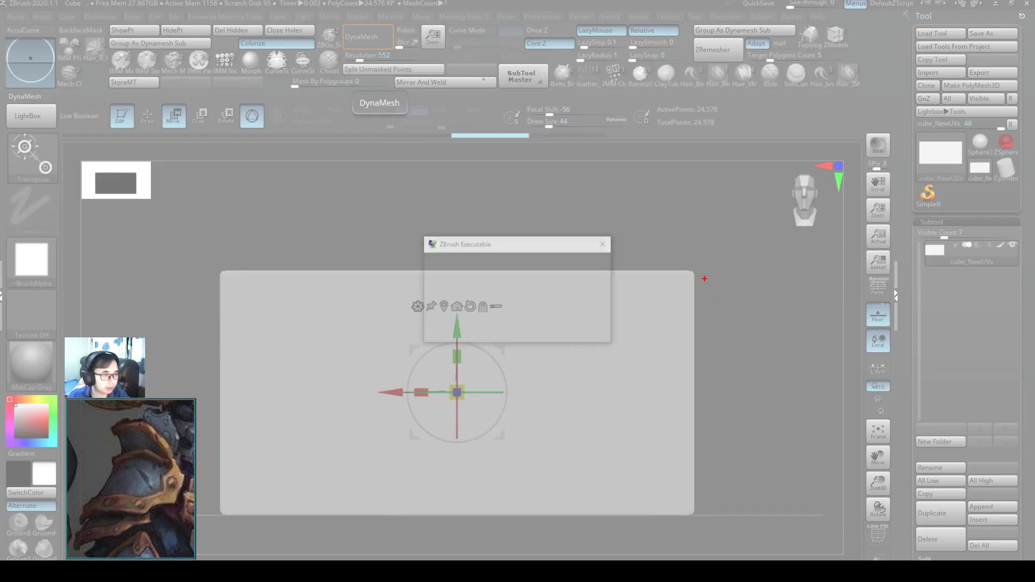
Step: Sketch two crossing red diagonal curves over the slab's front and clear them
mouse_move(694, 271)
mouse_down()
mouse_move(600, 381)
mouse_move(427, 483)
mouse_move(224, 505)
mouse_up()
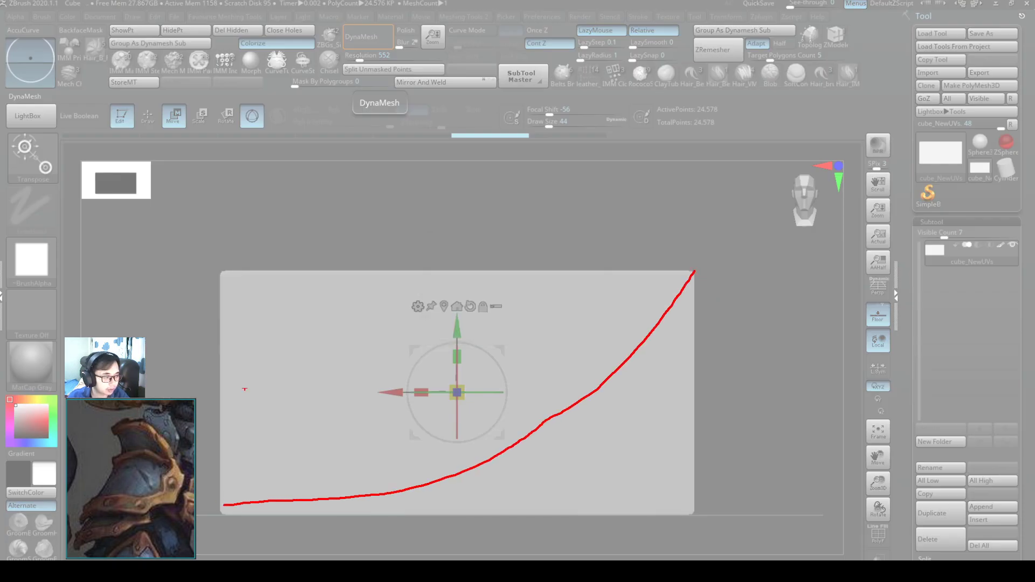
drag(216, 289, 707, 511)
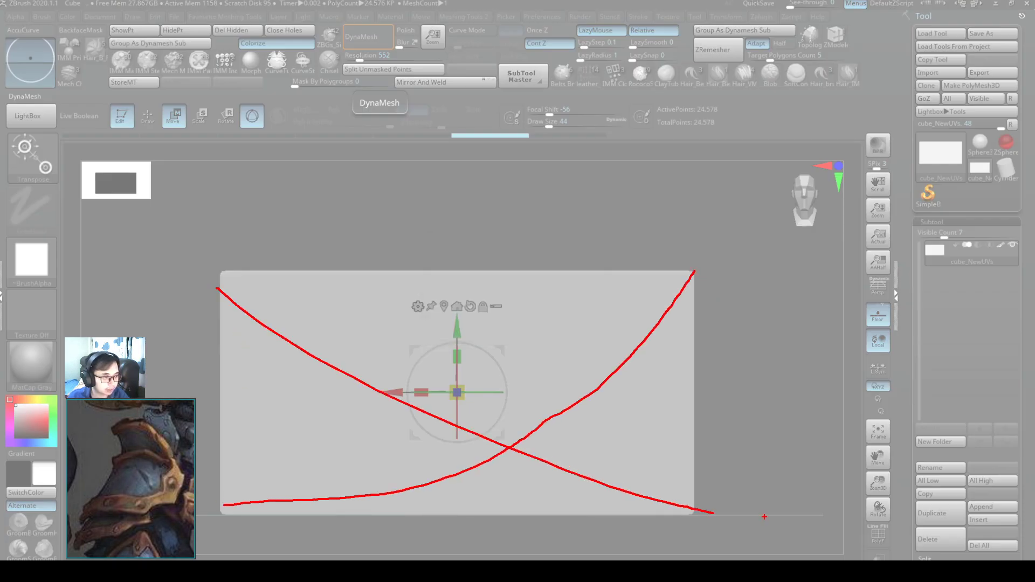
key(Escape)
Step: Switch to draw mode, dock the Document palette above the Tool palette, and show its ZAppLink Properties
drag(690, 231, 597, 293)
alt+right_drag(596, 292, 656, 328)
shift+drag(656, 328, 652, 293)
mouse_move(689, 269)
alt+right_down()
mouse_move(672, 305)
mouse_move(658, 311)
mouse_move(668, 307)
alt+right_up()
key(q)
mouse_move(668, 307)
alt+mouse_down()
mouse_move(656, 330)
mouse_move(660, 307)
alt+mouse_up()
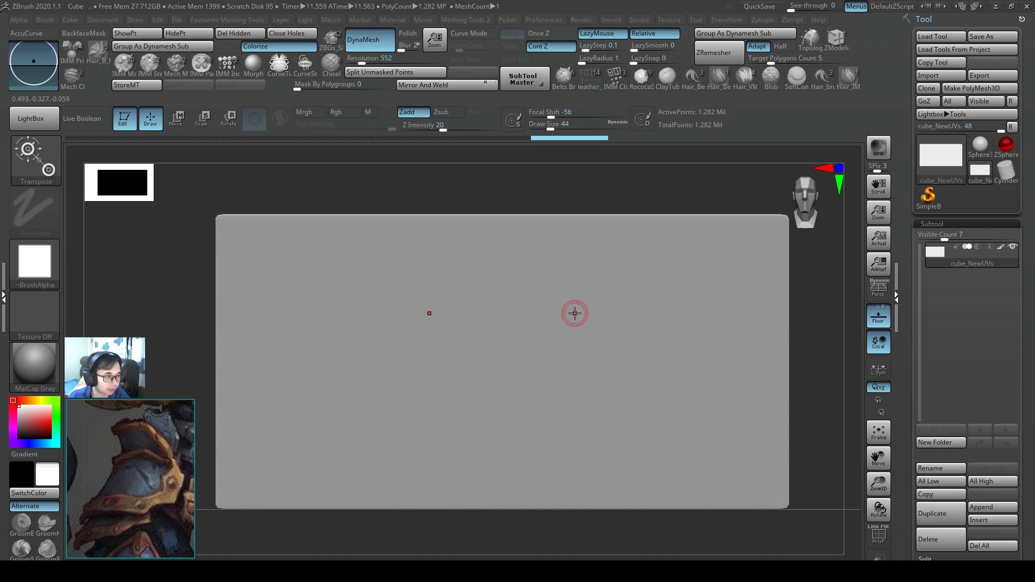
click(102, 20)
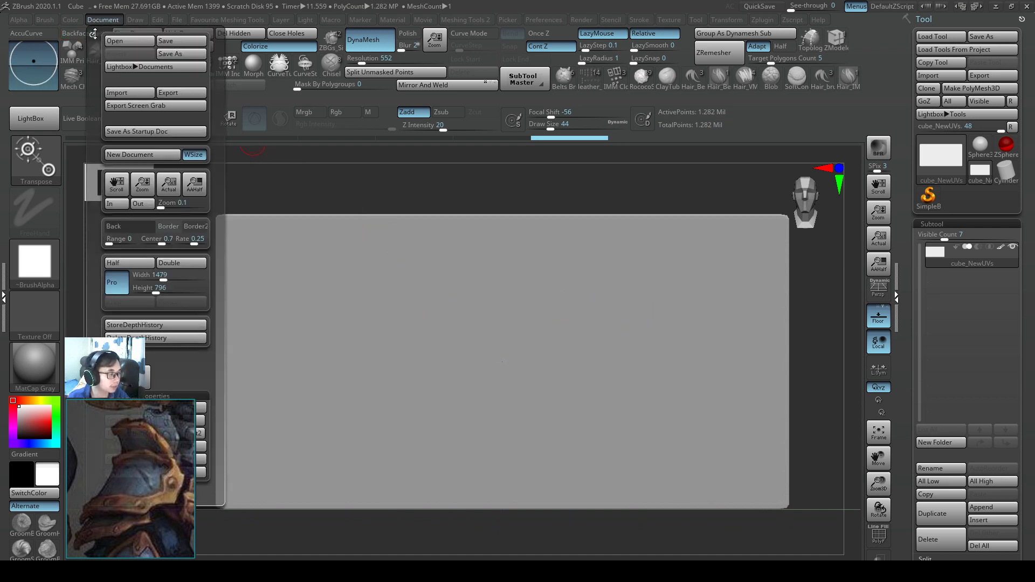
drag(90, 34, 168, 63)
mouse_move(90, 44)
ctrl+mouse_down()
mouse_move(162, 10)
mouse_move(489, 58)
mouse_move(949, 25)
mouse_move(934, 20)
ctrl+mouse_up()
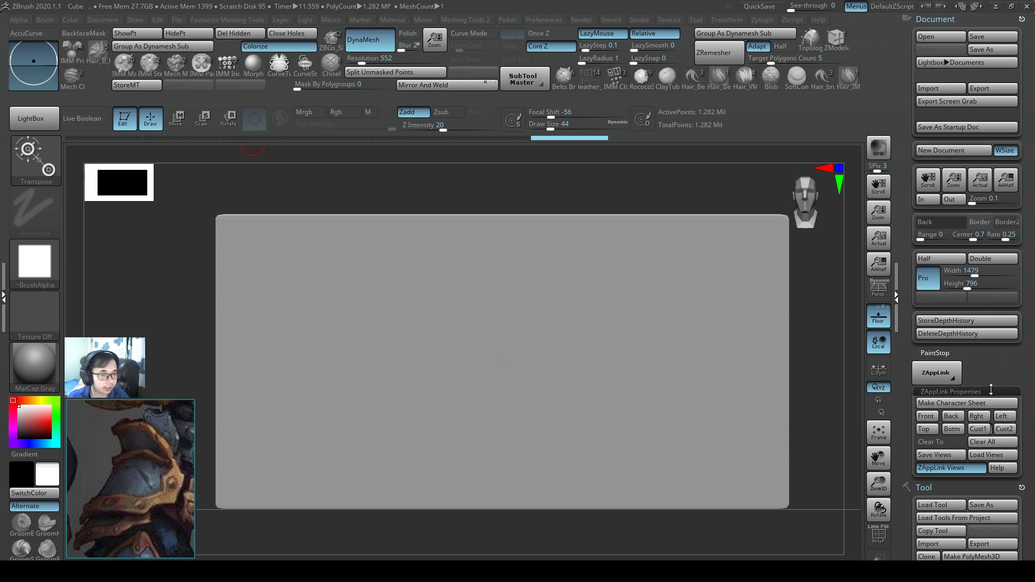
click(991, 392)
click(991, 391)
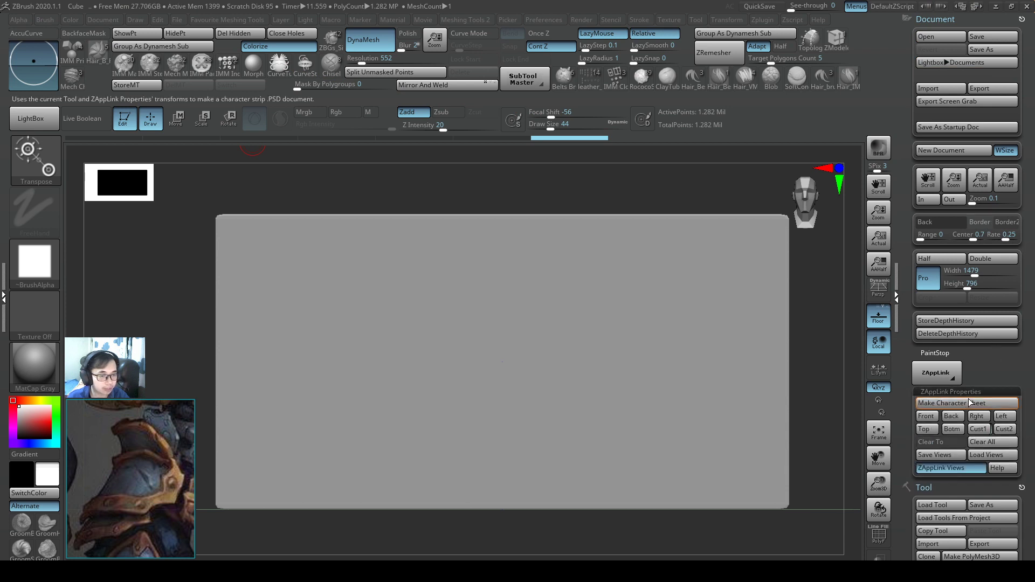
Step: Outline Cust1 in red, draw an arrow leading to it from the canvas, and clear the annotations
click(985, 433)
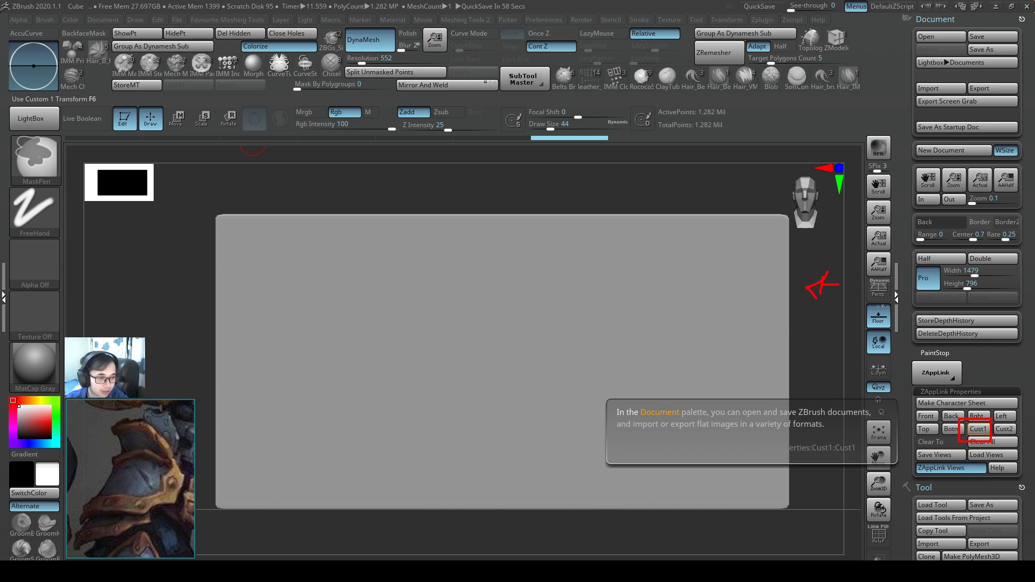
drag(823, 313, 939, 376)
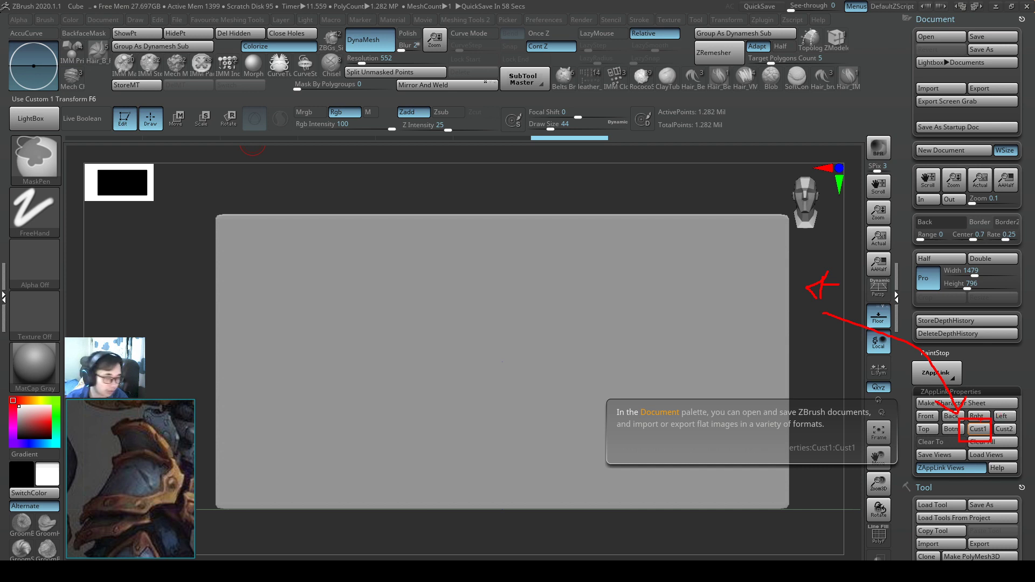
key(Escape)
Step: Store the slab's front view as Cust1 and test recalling it after orbiting away
click(981, 430)
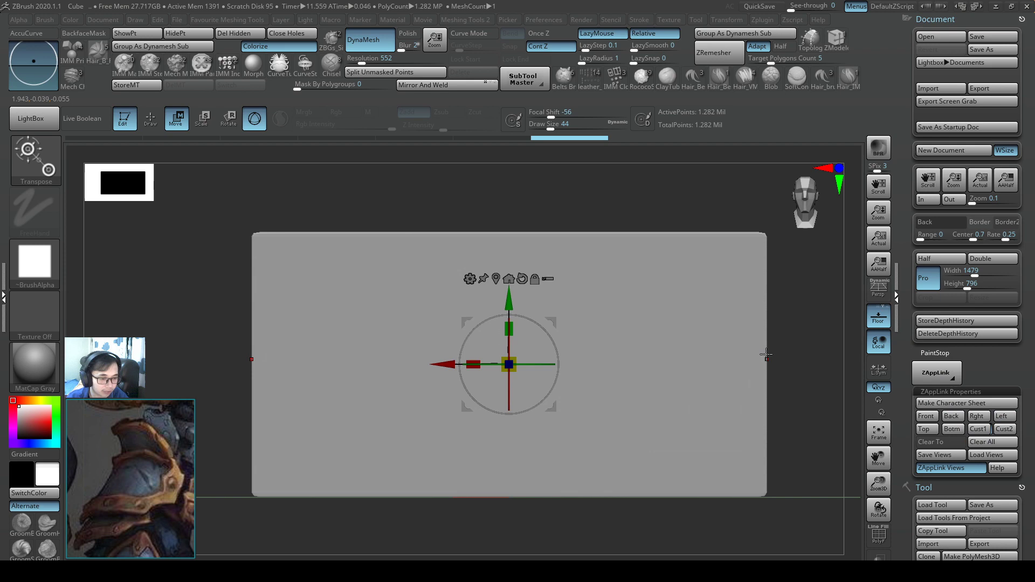
drag(745, 316, 724, 369)
click(978, 429)
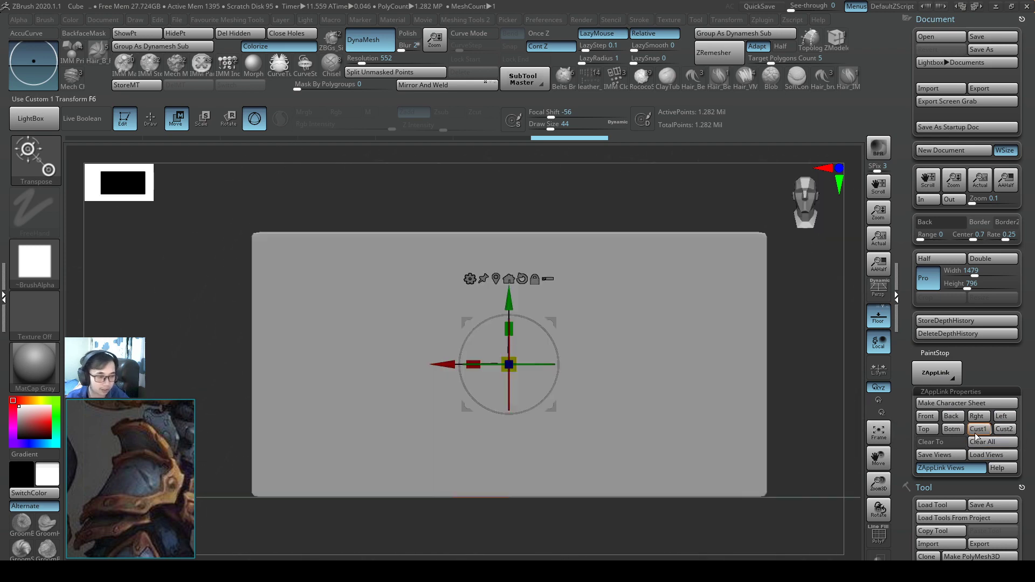
drag(794, 374, 695, 301)
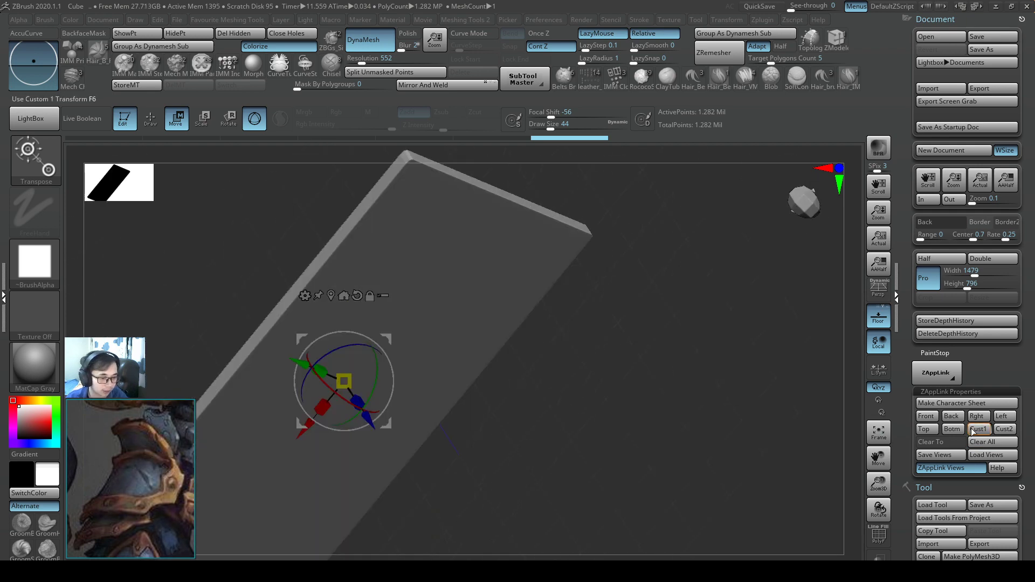
click(951, 428)
right_drag(637, 280, 618, 287)
drag(618, 286, 742, 322)
key(F6)
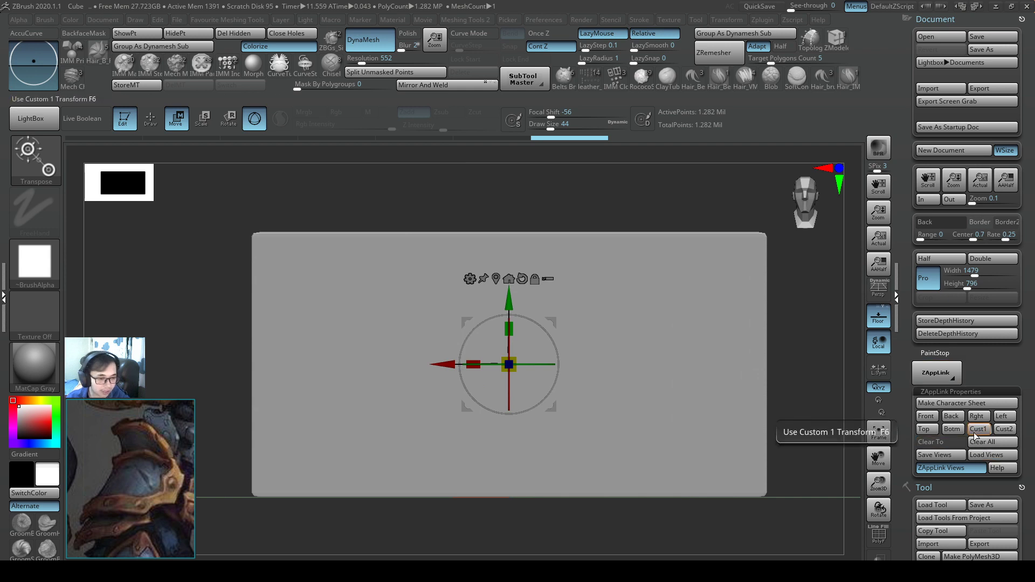
Step: Highlight Cust1 and ZAppLink on screen, and send the slab's stored view to Photoshop through ZAppLink
key(ctrl)
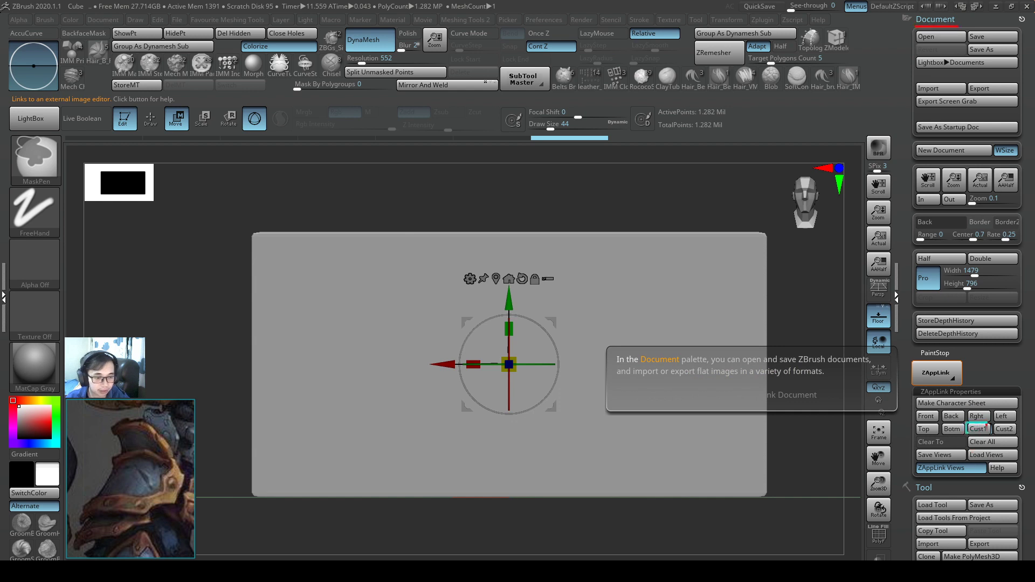
click(977, 428)
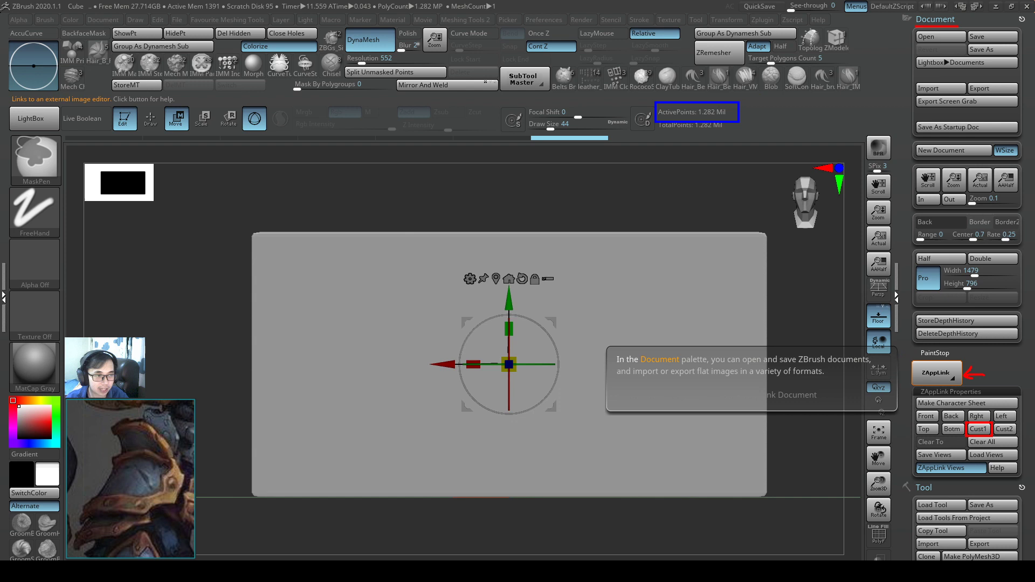
click(937, 374)
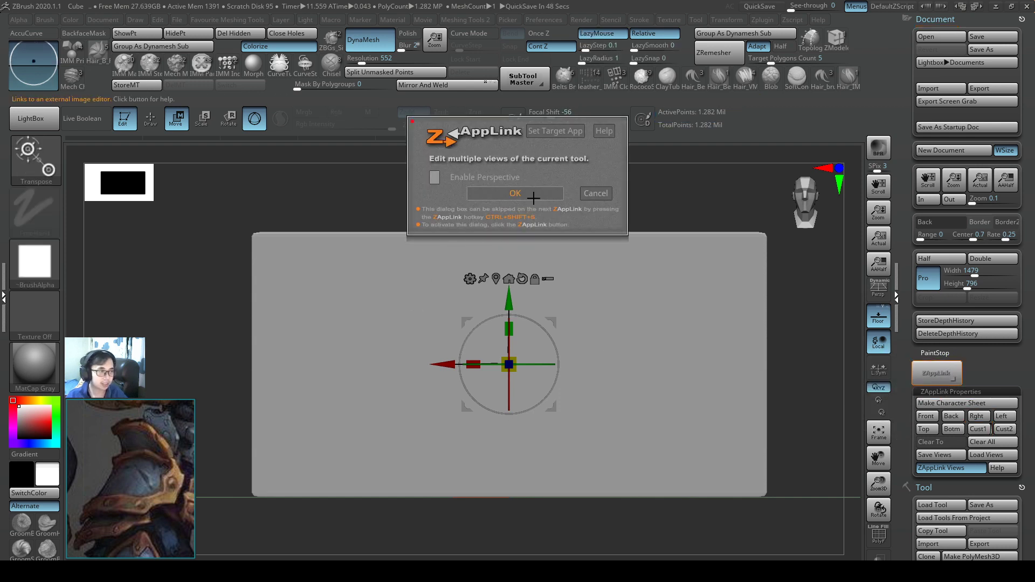
click(532, 194)
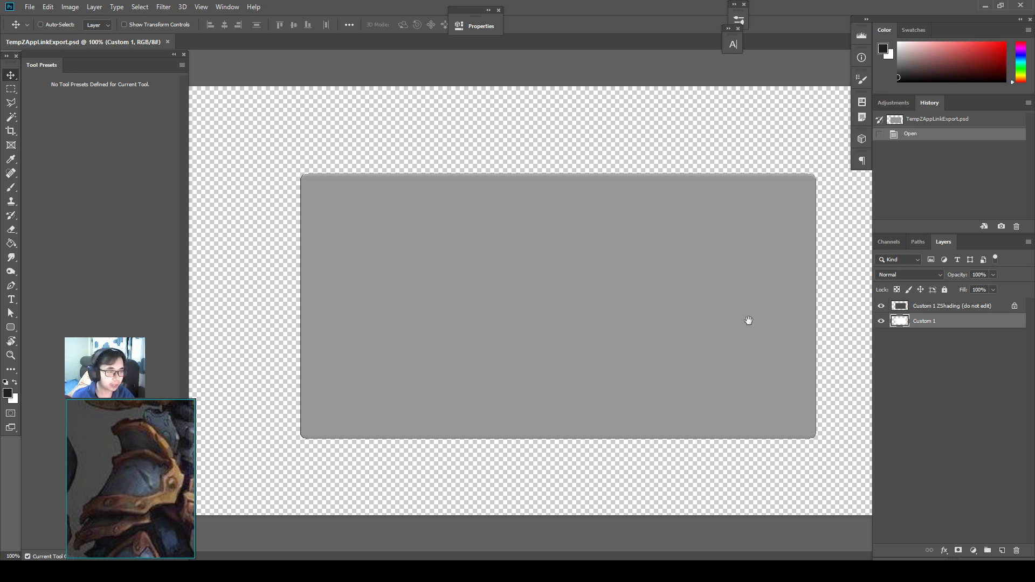
Step: Annotate the locked ZShading layer and its do-not-edit note in red, and Custom 1 in green with an arrow pointing between them
key(ctrl)
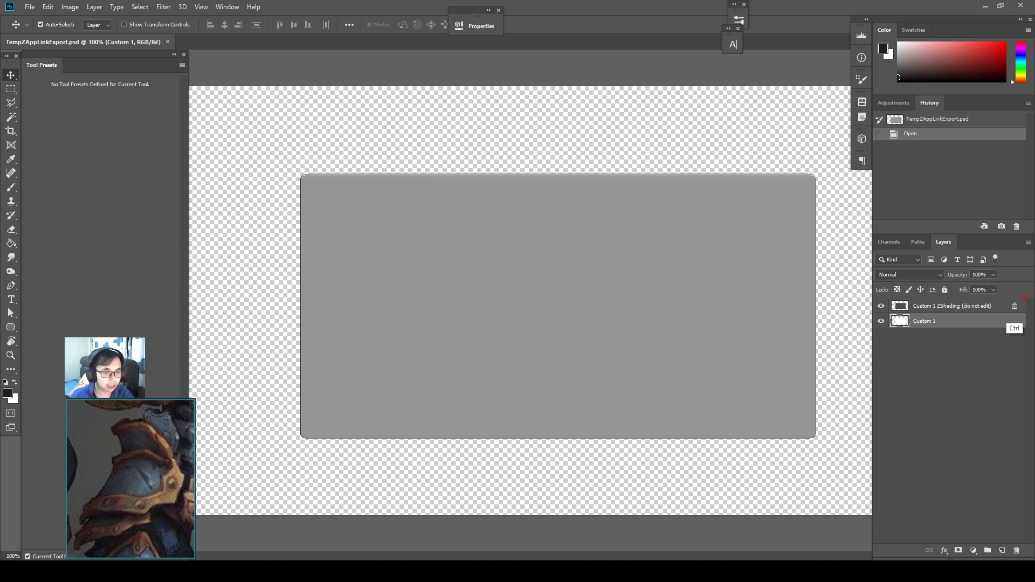
ctrl+drag(1026, 297, 872, 312)
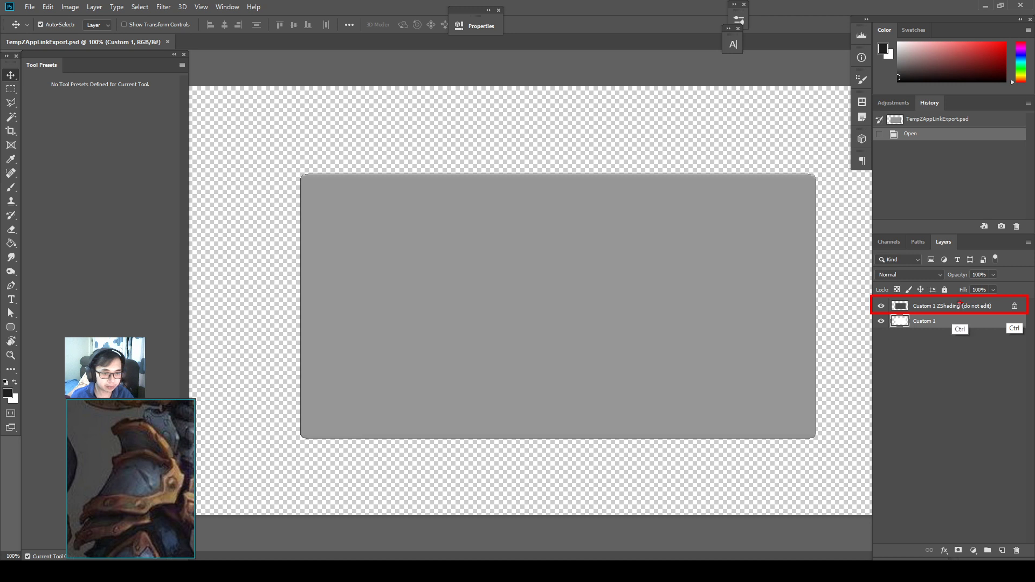
mouse_move(960, 300)
ctrl+mouse_down()
mouse_move(995, 311)
mouse_move(956, 326)
mouse_move(871, 328)
ctrl+mouse_up()
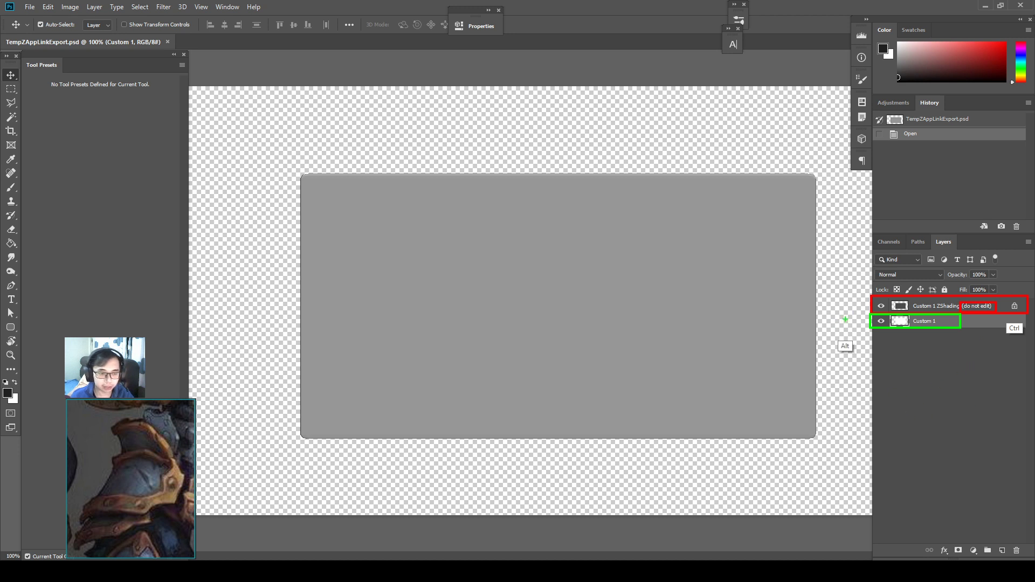
alt+drag(839, 315, 868, 314)
key(ctrl+z)
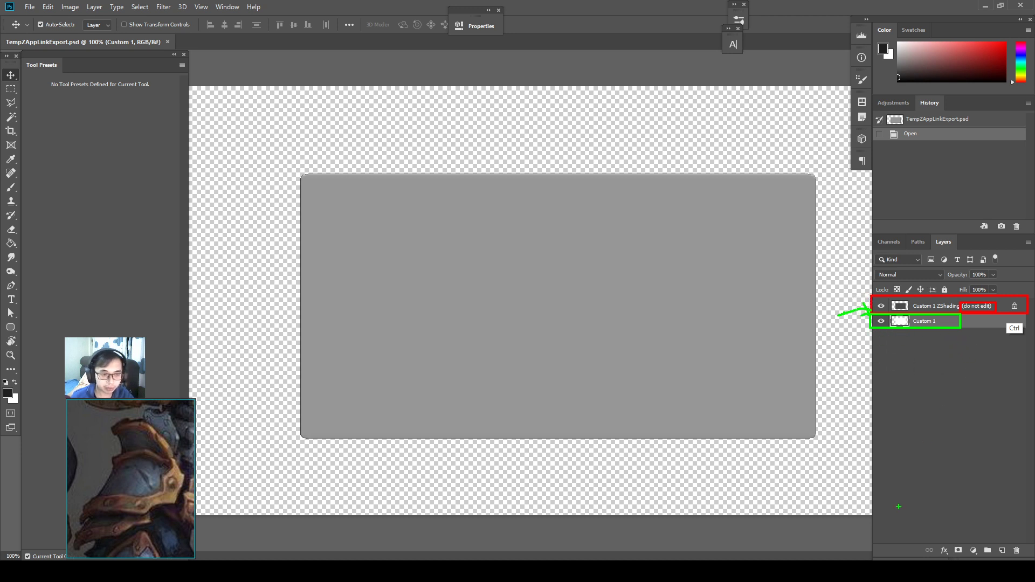
Step: Add a new layer between Custom 1 and the ZShading layer, and enlarge the Brush to 80 px
click(1002, 550)
key(b)
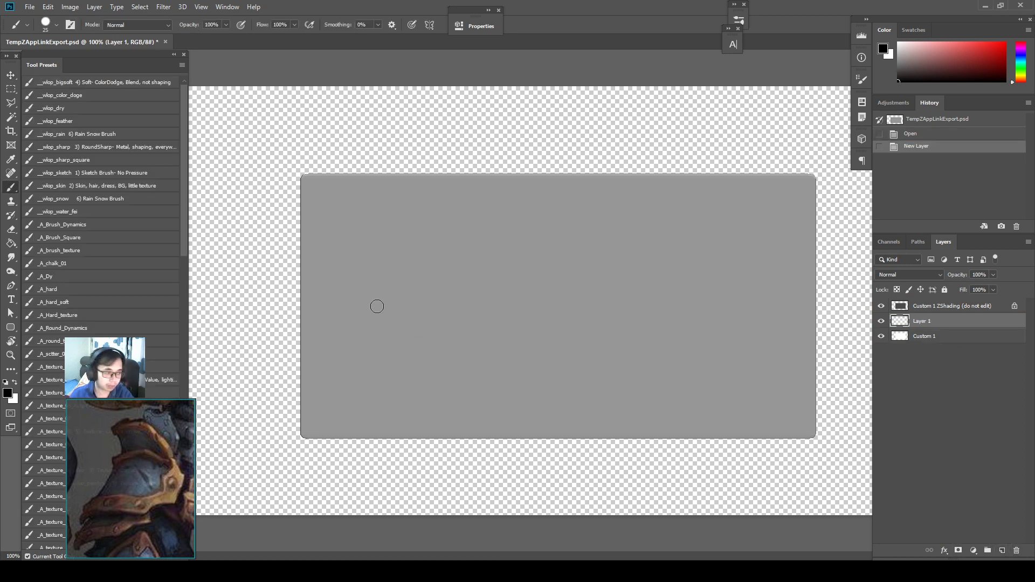
key(bracketright)
key(bracketright)
key(bracketright)
key(bracketright)
key(bracketright)
key(bracketright)
Step: Scribble black test strokes over the slab's lower left area and clear the new layer
drag(328, 317, 456, 396)
drag(474, 357, 531, 375)
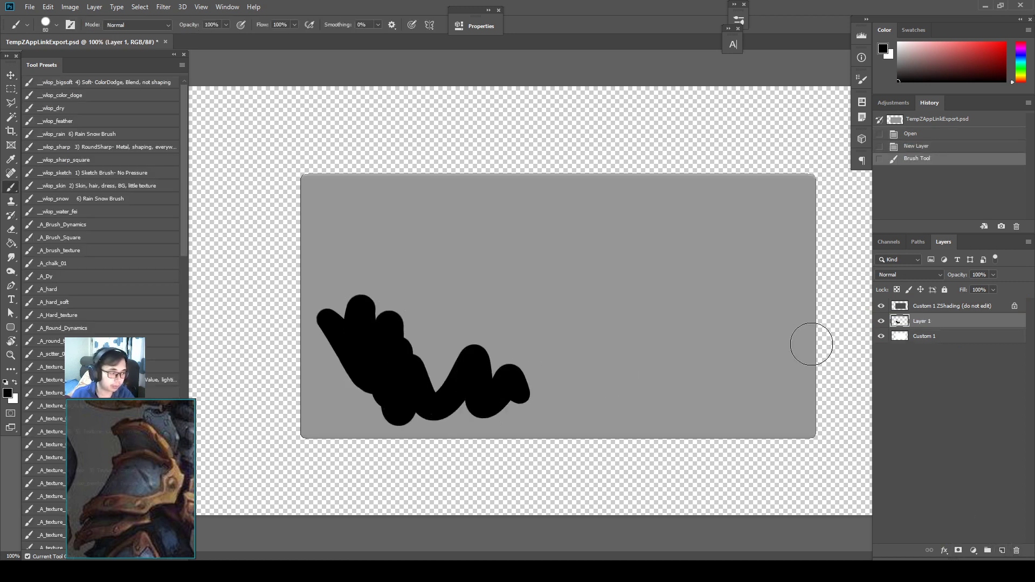
mouse_move(380, 350)
mouse_down()
mouse_move(426, 340)
mouse_move(534, 367)
mouse_move(555, 352)
mouse_up()
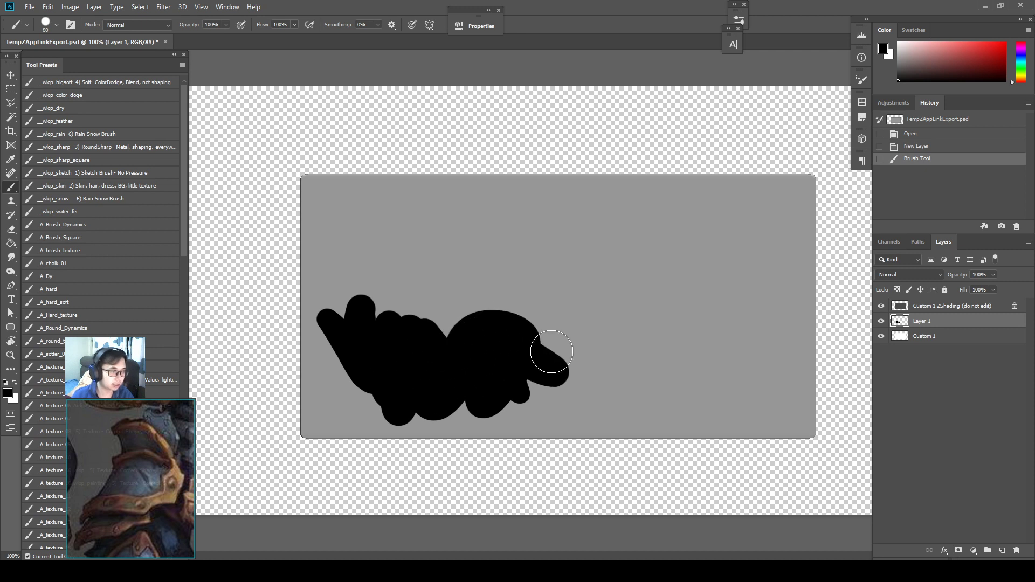
key(ctrl+z)
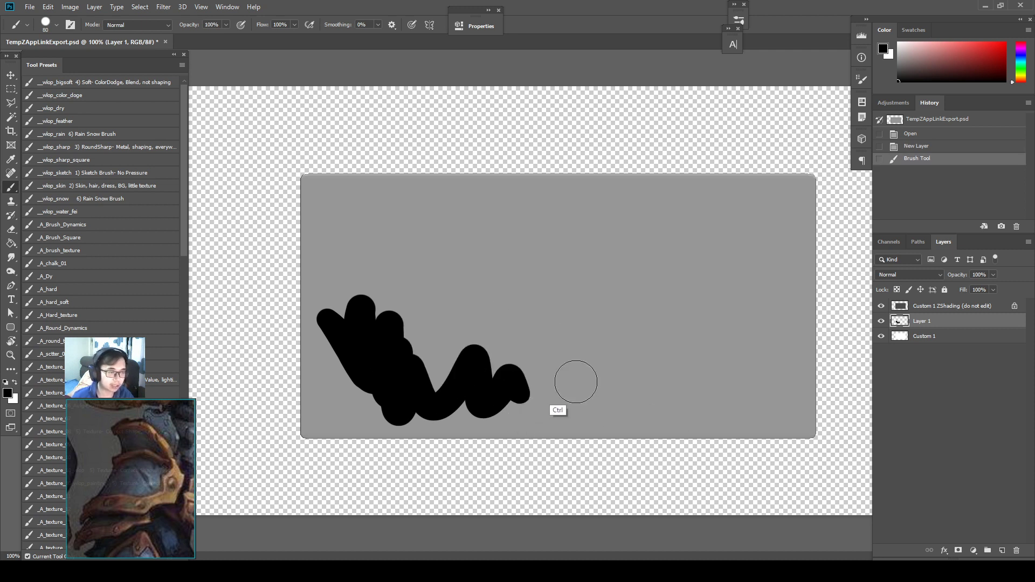
key(ctrl+z)
key(ctrl+z)
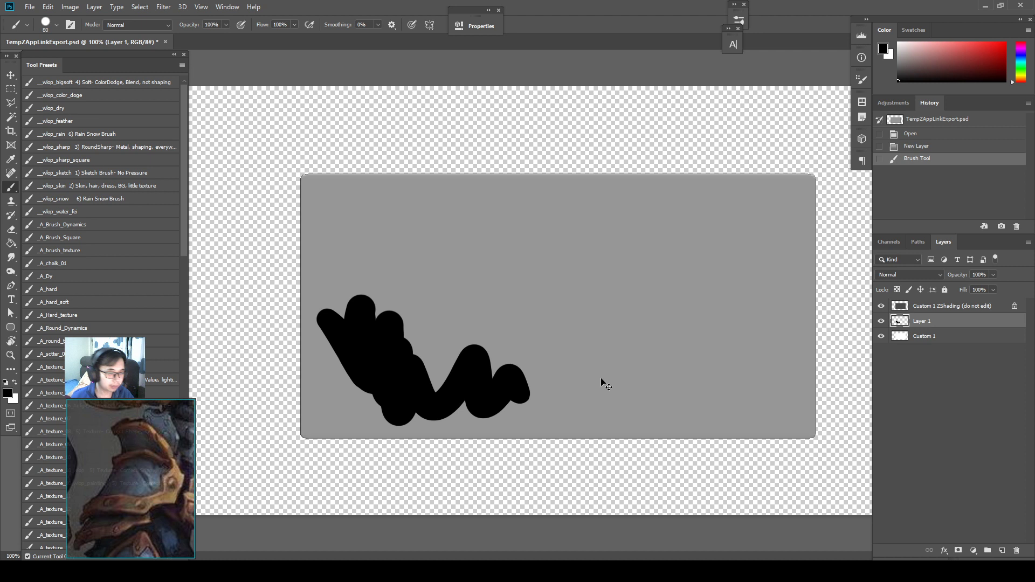
key(ctrl+a)
key(Delete)
key(ctrl+d)
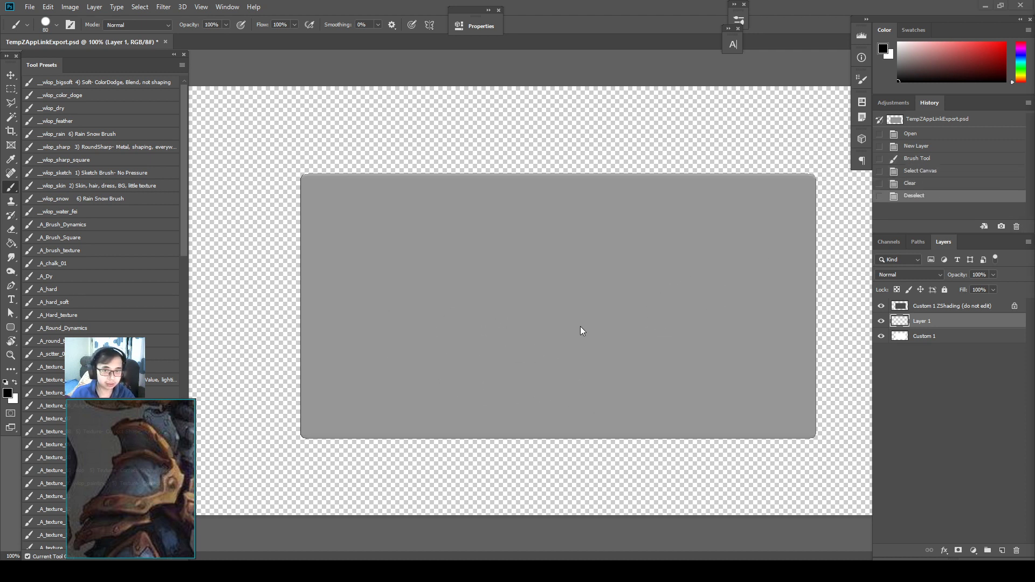
Step: Try black curved strokes on the slab's lower left with the Brush reduced to 60 px, and undo them
click(425, 319)
key(ctrl+z)
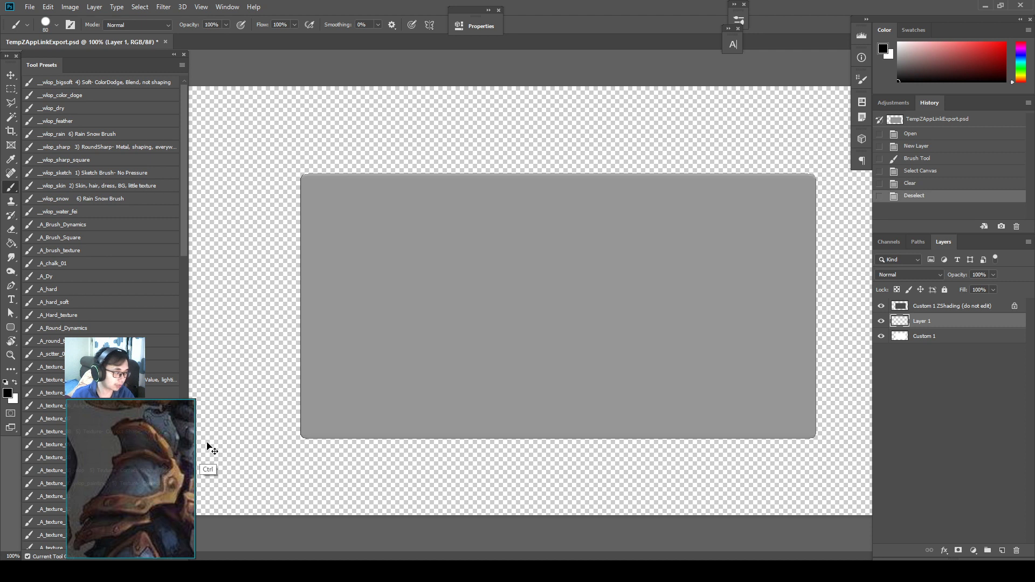
mouse_move(173, 461)
ctrl+alt+mouse_down()
mouse_move(146, 493)
mouse_move(115, 493)
ctrl+alt+mouse_up()
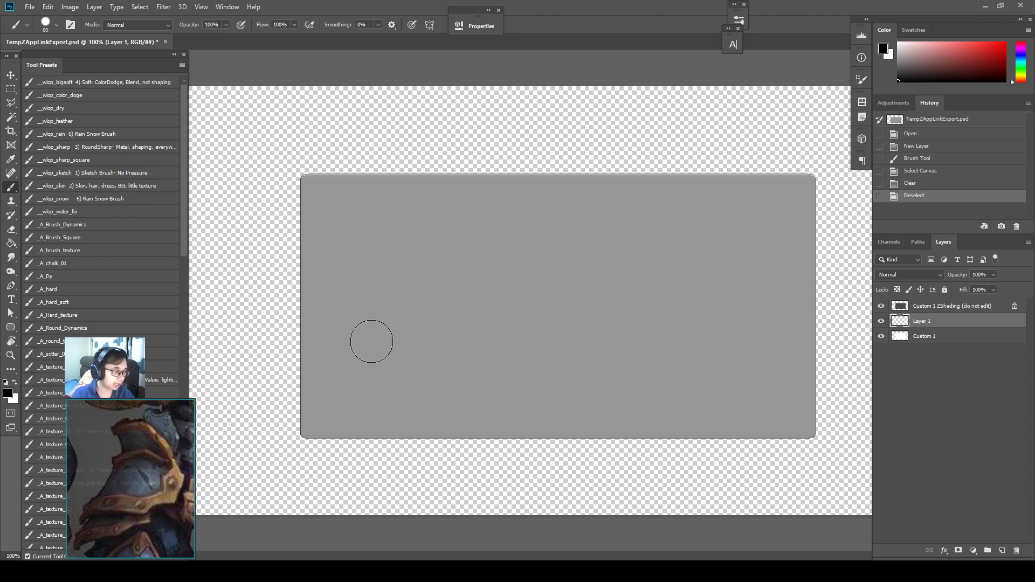
drag(326, 341, 391, 379)
key(ctrl+z)
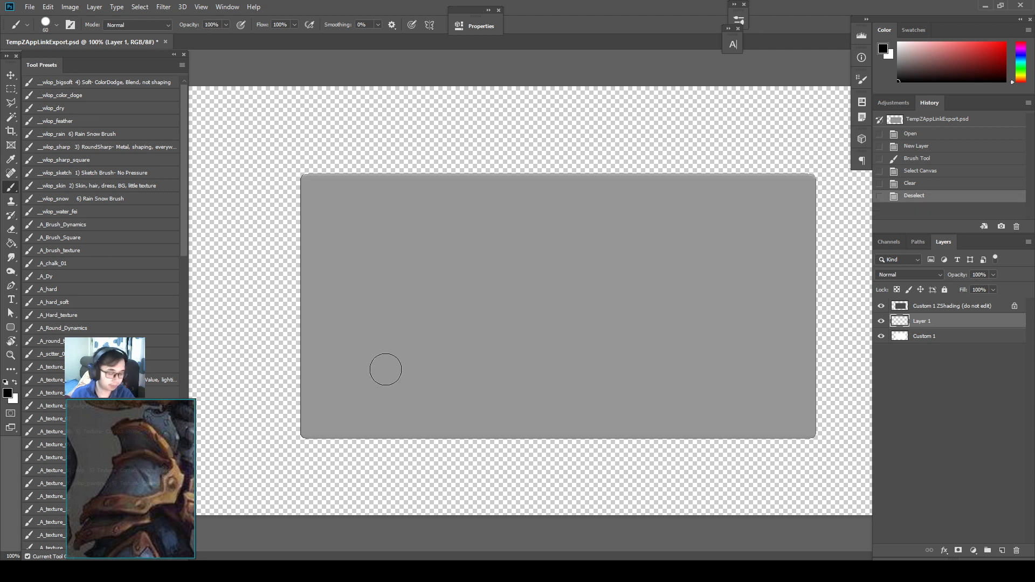
drag(351, 349, 393, 410)
key(ctrl+z)
mouse_move(352, 349)
mouse_down()
mouse_move(397, 423)
mouse_move(391, 405)
mouse_move(397, 423)
mouse_move(407, 413)
mouse_up()
key(ctrl+z)
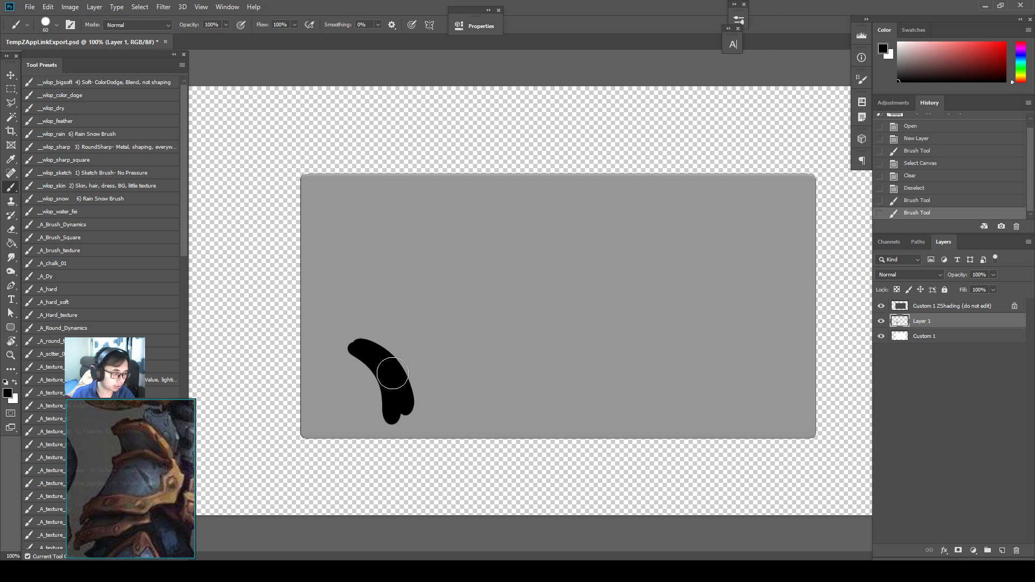
key(ctrl+z)
Step: Paint a black curve in the slab's lower left, then extend it down and along the bottom edge with a 30 px Brush
drag(356, 345, 391, 418)
key(bracketleft)
key(bracketleft)
drag(389, 403, 394, 426)
mouse_move(393, 423)
mouse_down()
mouse_move(399, 428)
mouse_move(394, 420)
mouse_up()
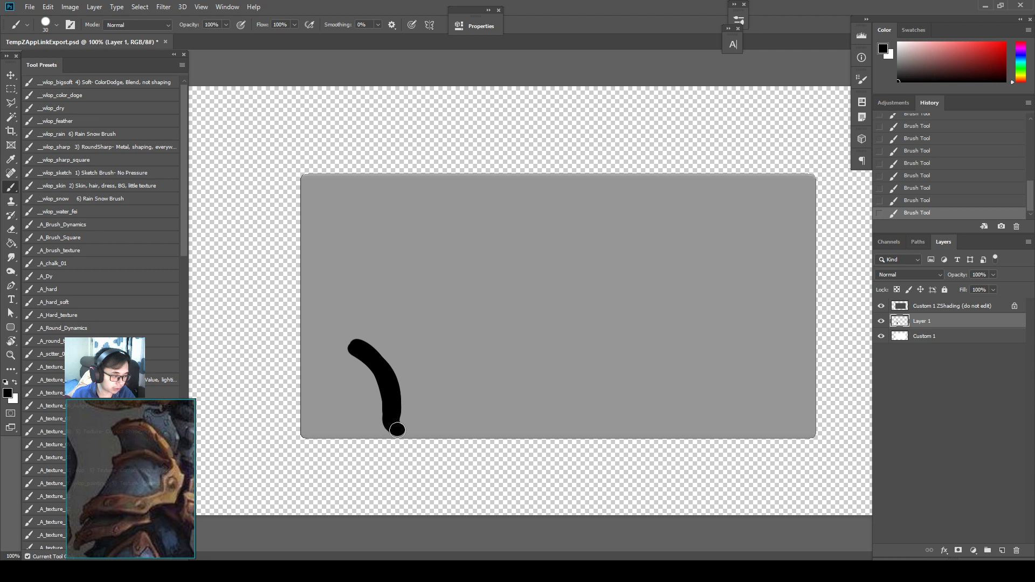
drag(397, 430, 585, 431)
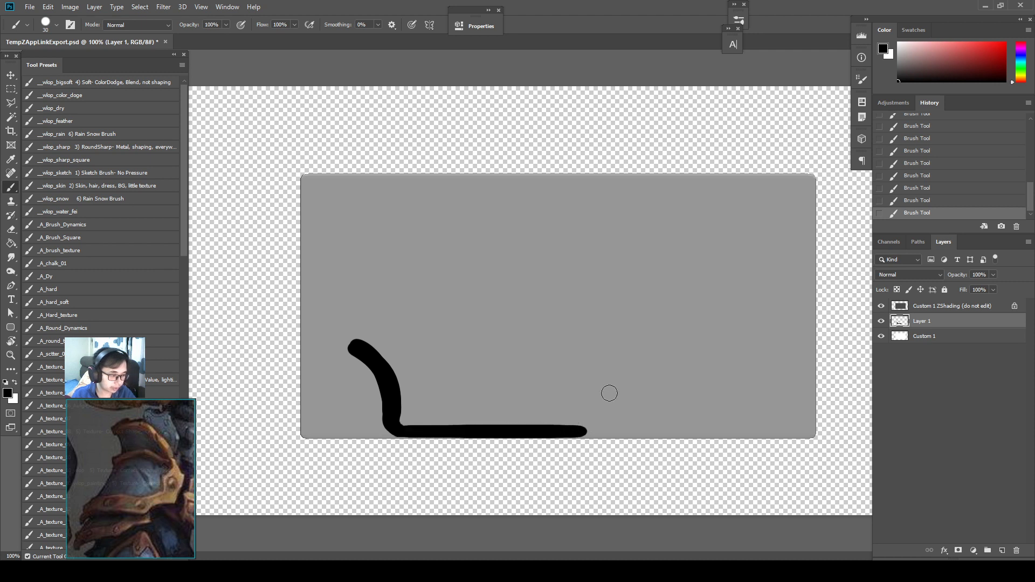
Step: Fill a rectangular selection above the bottom black line with black to form the lower band, and deselect
key(m)
mouse_move(635, 377)
mouse_down()
mouse_move(519, 416)
mouse_move(397, 432)
mouse_up()
key(g)
click(585, 399)
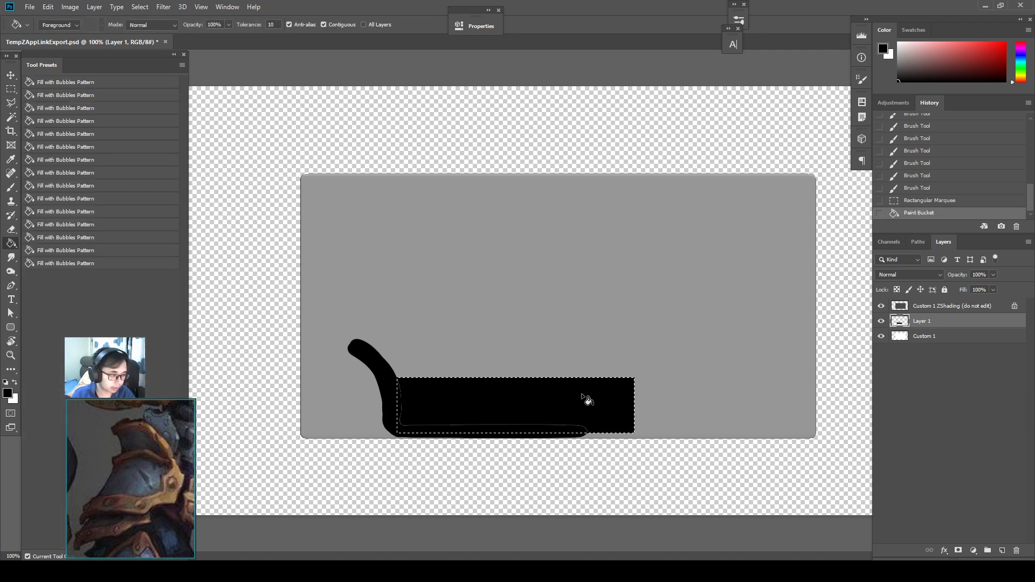
click(541, 406)
key(ctrl+d)
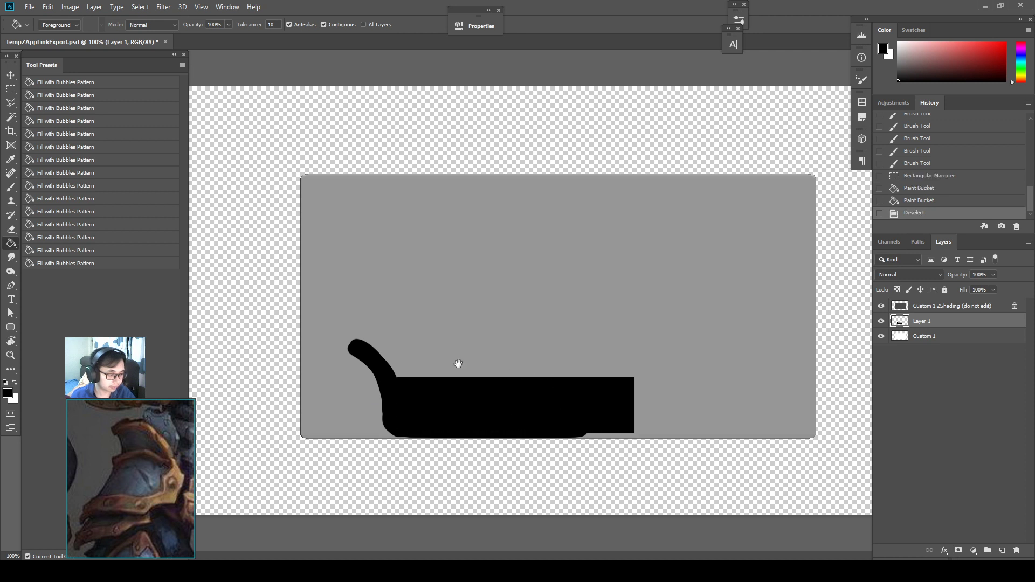
Step: Paint the black curve on to the slab's left edge and outline an upright block above it
key(b)
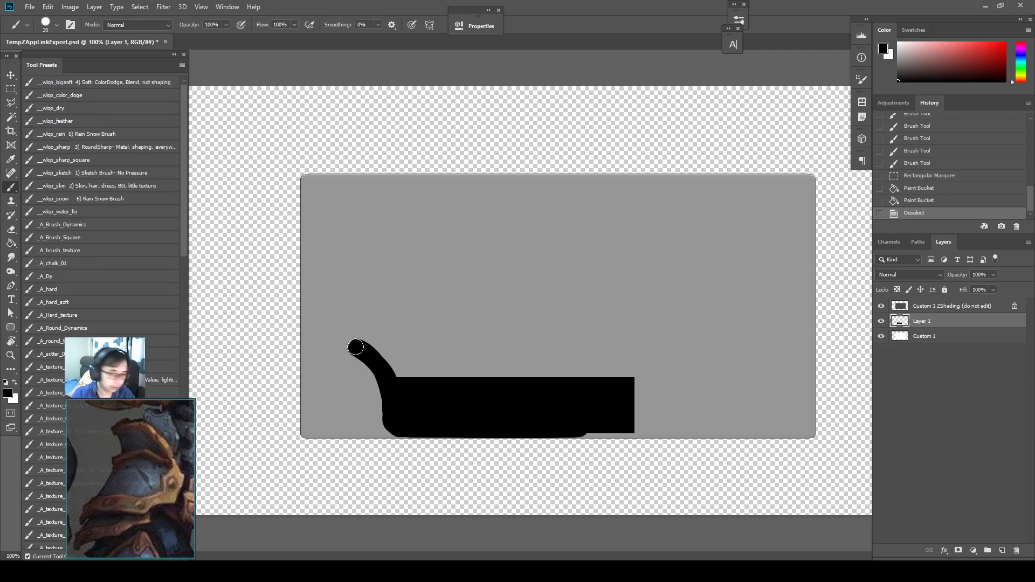
drag(319, 345, 355, 350)
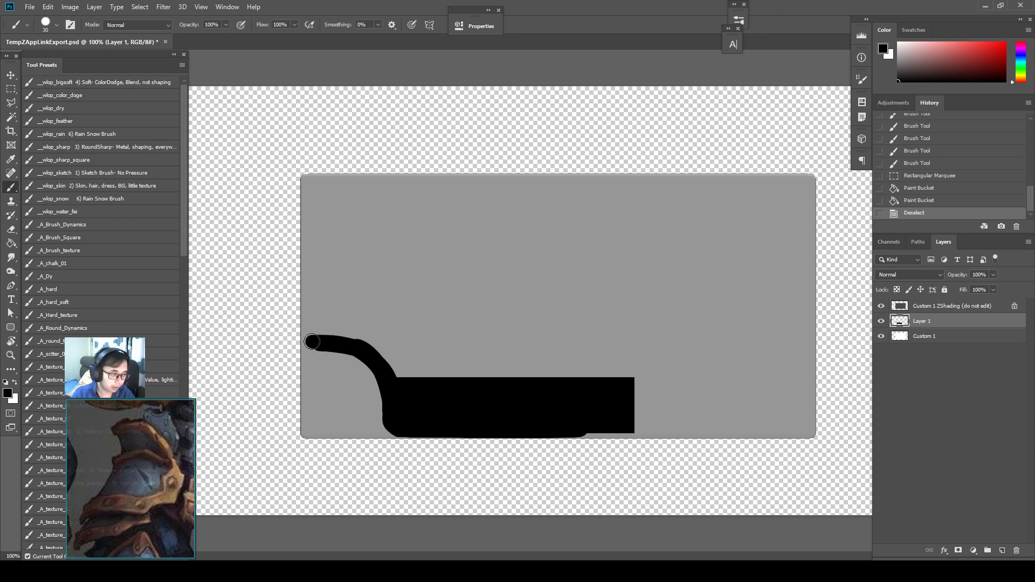
shift+drag(311, 342, 333, 276)
shift+drag(311, 338, 313, 271)
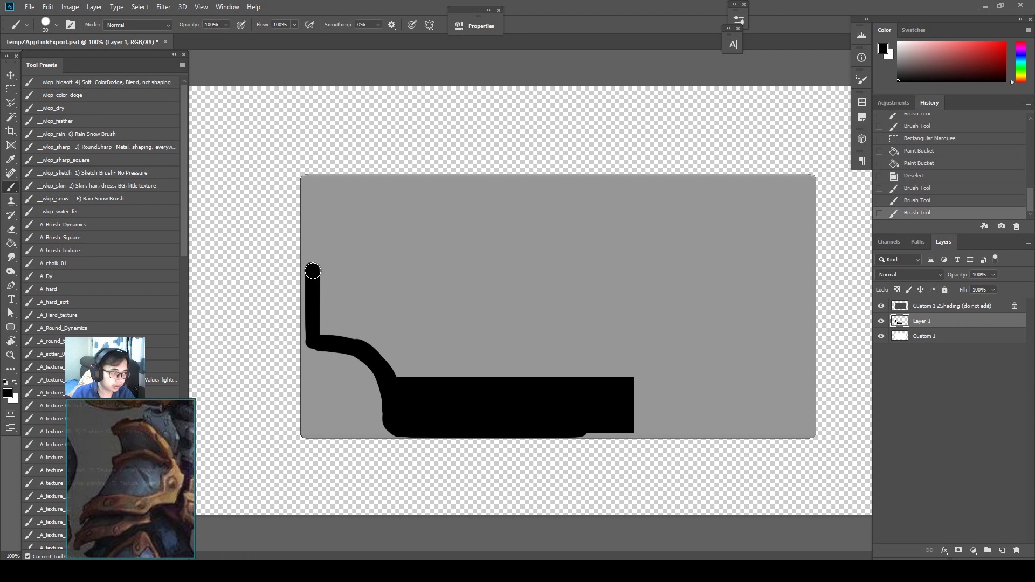
mouse_move(308, 358)
shift+mouse_down()
mouse_move(321, 281)
mouse_move(353, 264)
mouse_move(344, 345)
shift+mouse_up()
Step: Fill the upright block's interior with black using a rectangular selection, and deselect
key(m)
mouse_move(356, 263)
mouse_down()
mouse_move(315, 318)
mouse_move(315, 344)
mouse_up()
key(shift+F5)
key(Return)
key(ctrl+d)
Step: Refine the edges of the black curve joining the block and the band with a 15 px Brush, undoing stray strokes
key(b)
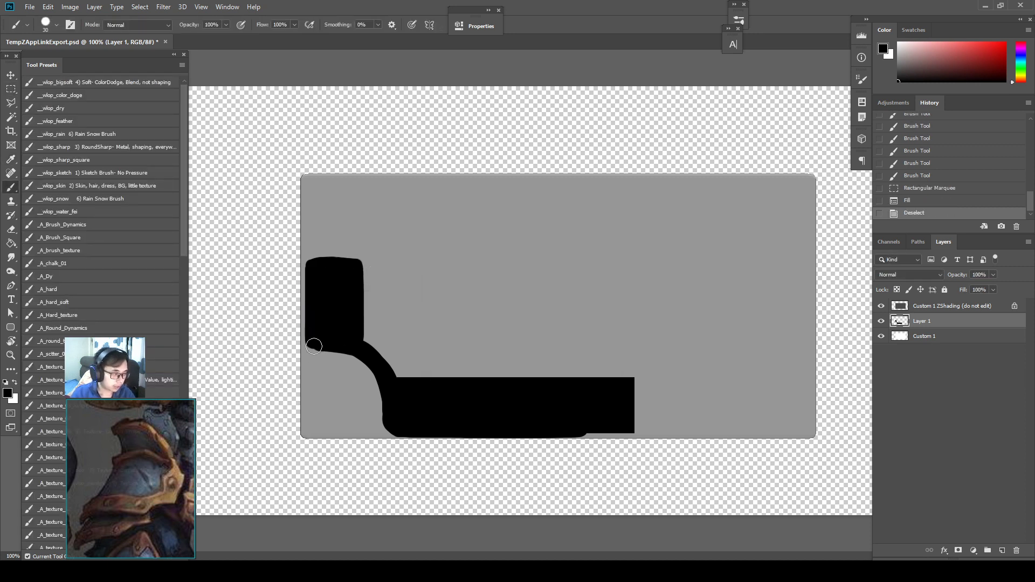
mouse_move(358, 353)
mouse_down()
mouse_move(316, 346)
mouse_move(393, 370)
mouse_move(394, 388)
mouse_up()
key(ctrl+z)
key(ctrl+z)
key(ctrl+z)
mouse_move(371, 349)
mouse_down()
mouse_move(389, 371)
mouse_move(382, 376)
mouse_up()
key(ctrl+z)
key(ctrl+z)
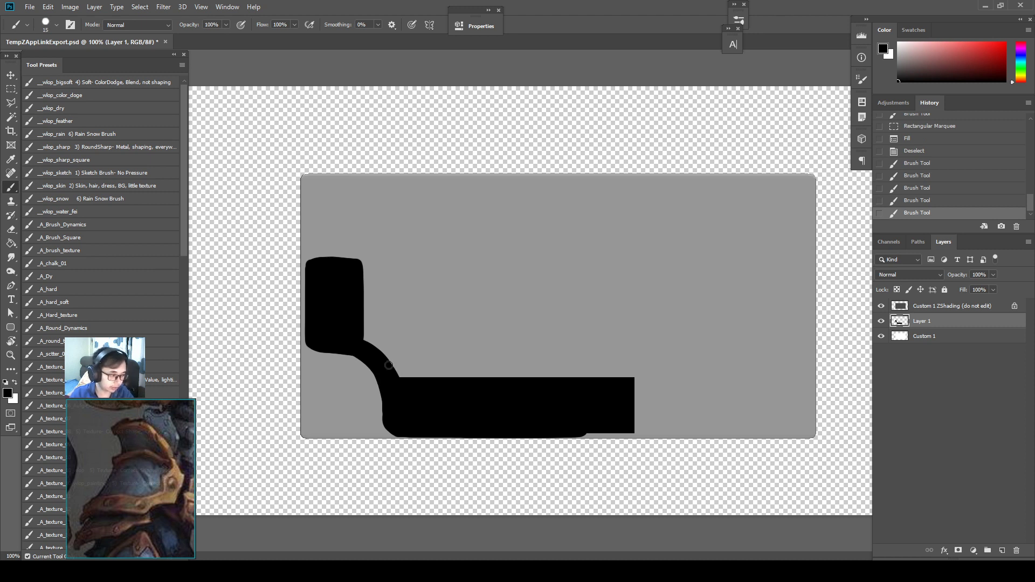
Step: Trim the underside of the connecting curve to a smooth arc by deleting an elliptical selection fitted beneath it
click(10, 91)
click(70, 100)
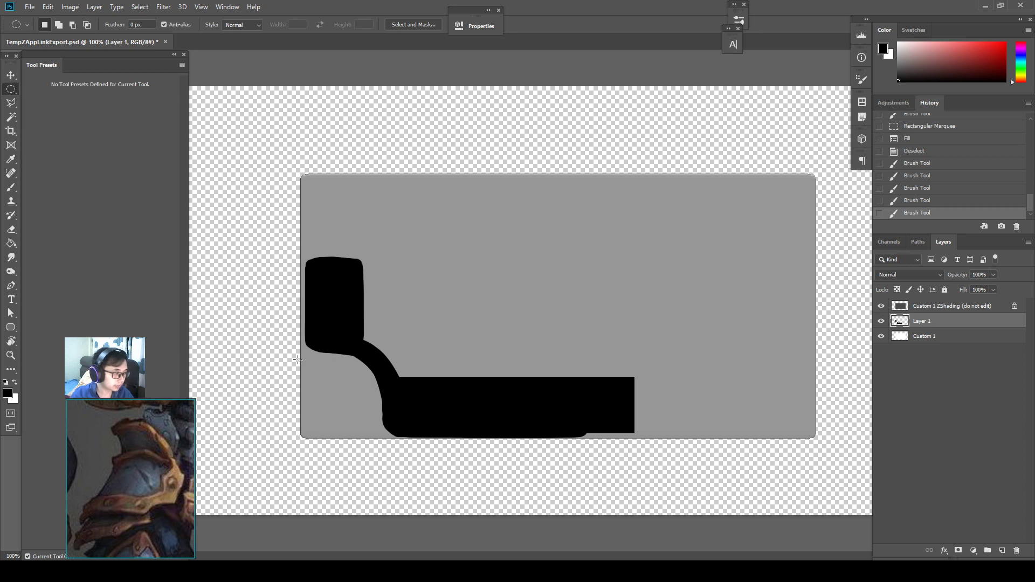
drag(297, 359, 383, 467)
drag(357, 426, 357, 422)
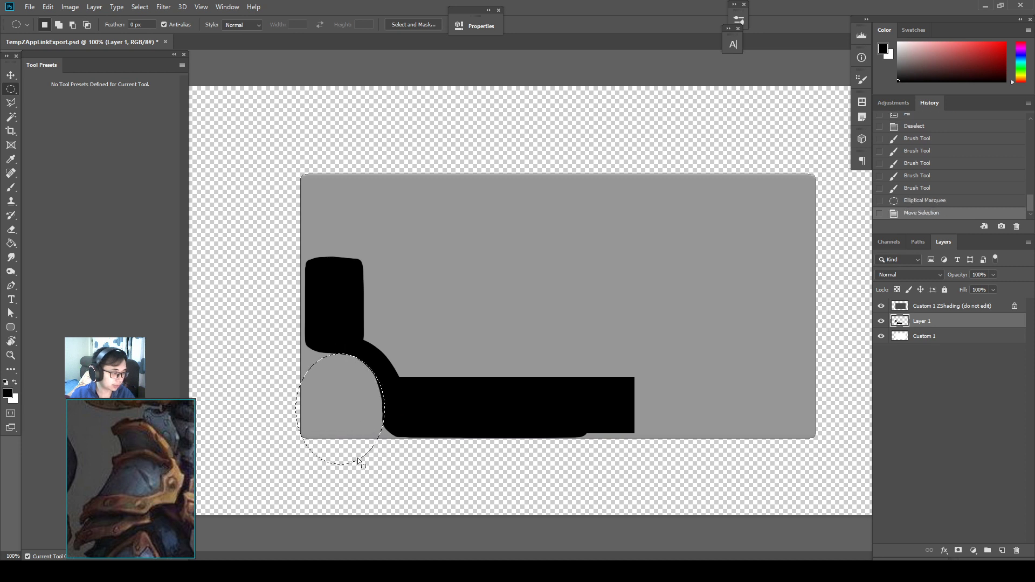
key(Delete)
key(ctrl+d)
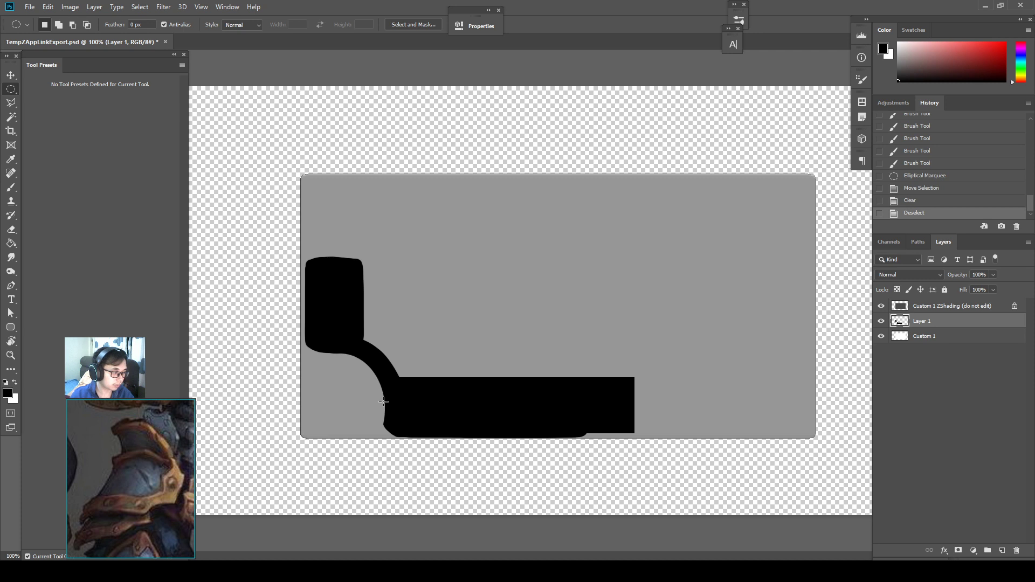
Step: Straighten the lower band's left end by deleting a rectangular selection aligned against it
key(shift+m)
drag(387, 402, 336, 474)
drag(370, 431, 364, 431)
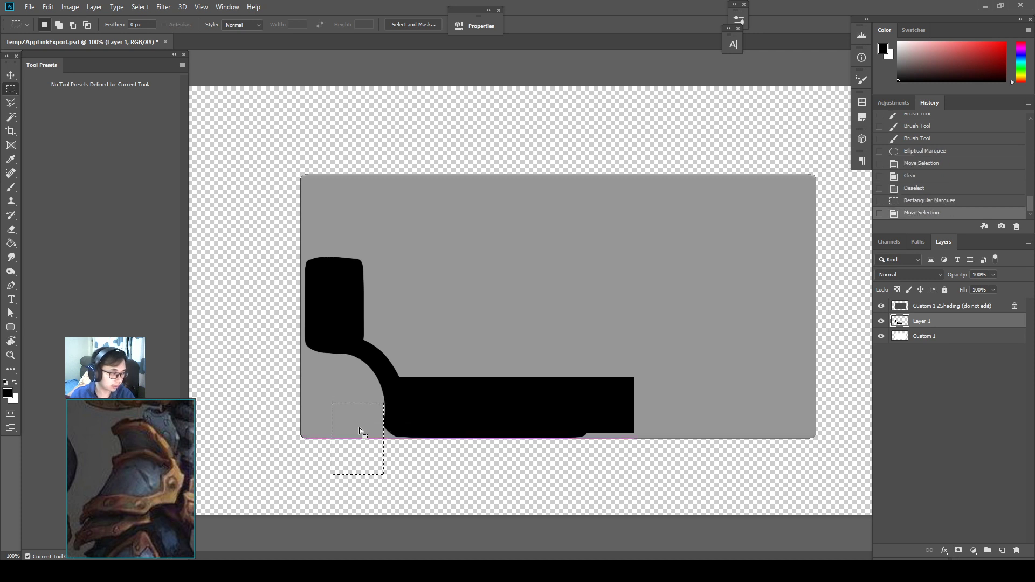
key(Delete)
key(ctrl+d)
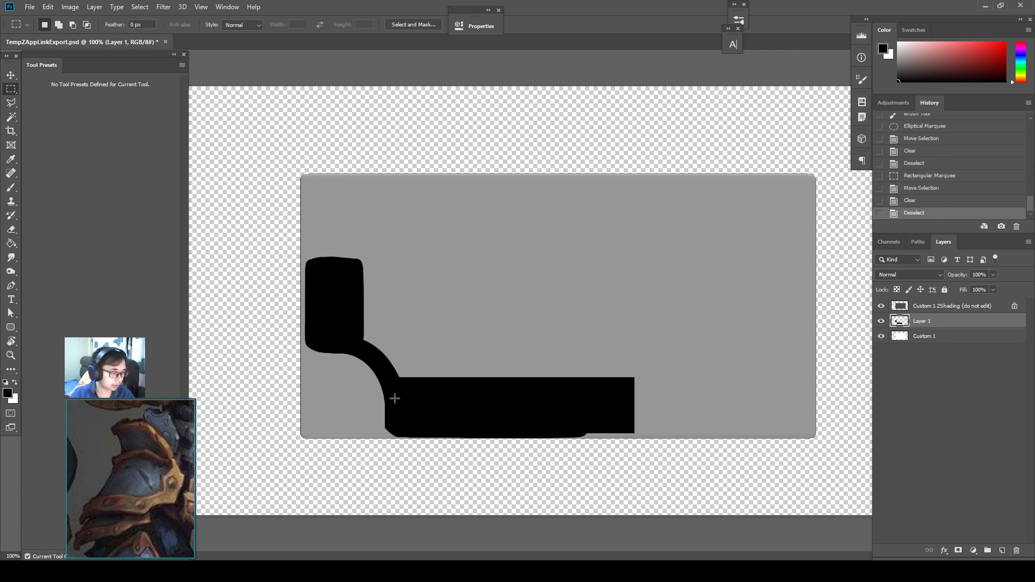
Step: Smudge the transition between the arc and the lower band's straight left end, redoing the stroke with a 25 px Smudge brush
key(r)
shift+drag(388, 399, 388, 418)
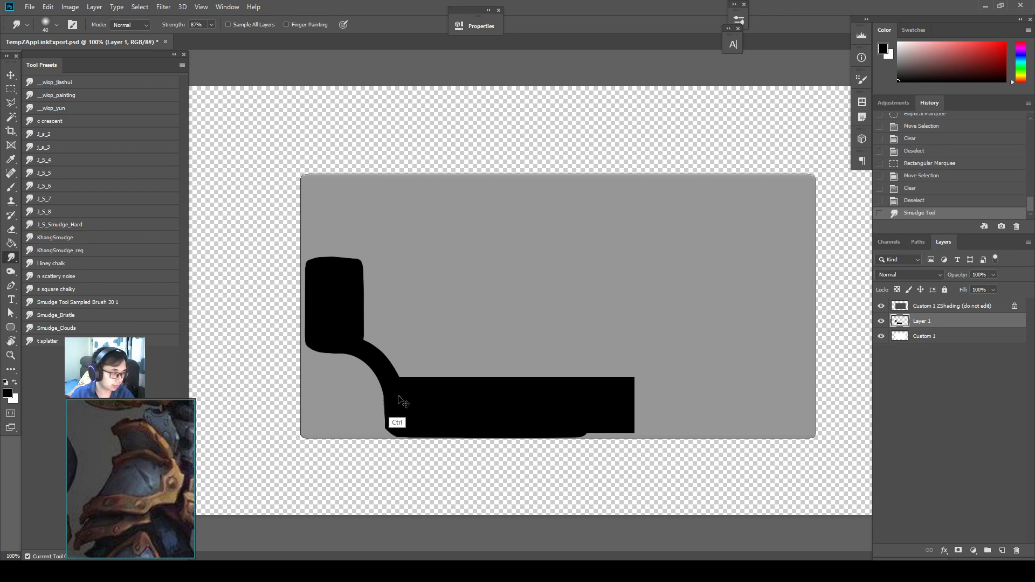
key(ctrl+z)
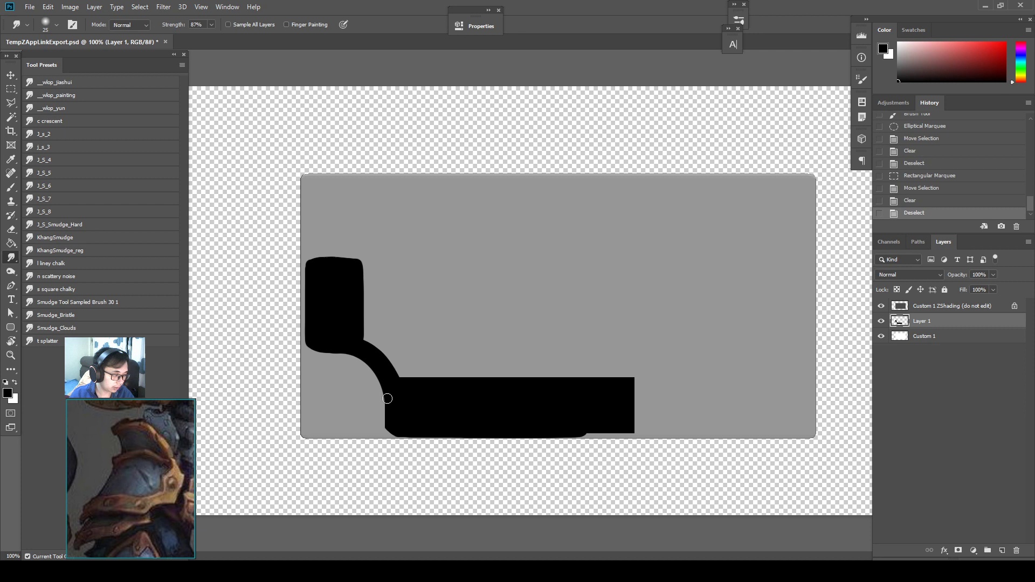
shift+drag(389, 412, 388, 426)
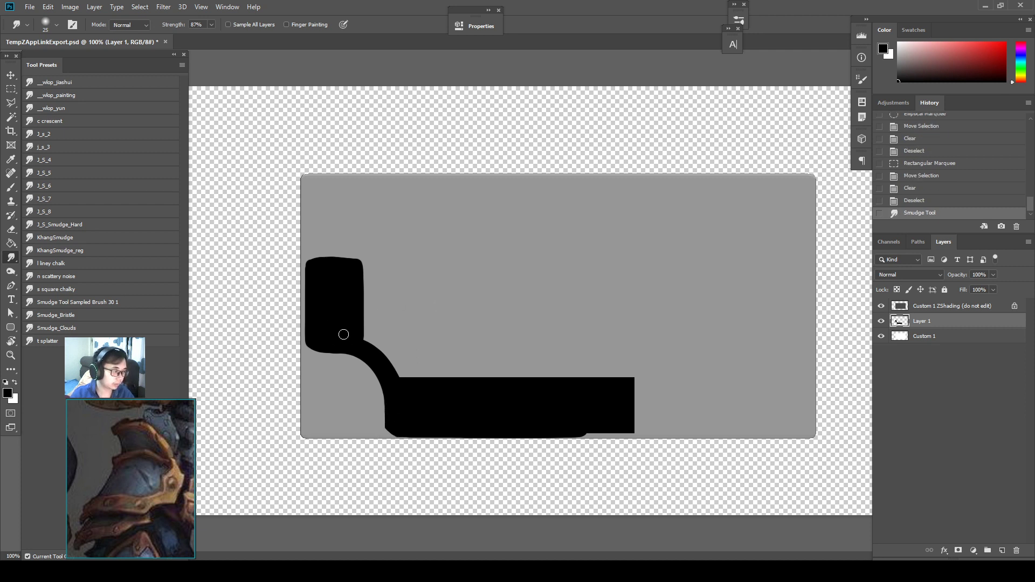
Step: Narrow the left half of the upper-left block to about 35% width with a free transform
key(e)
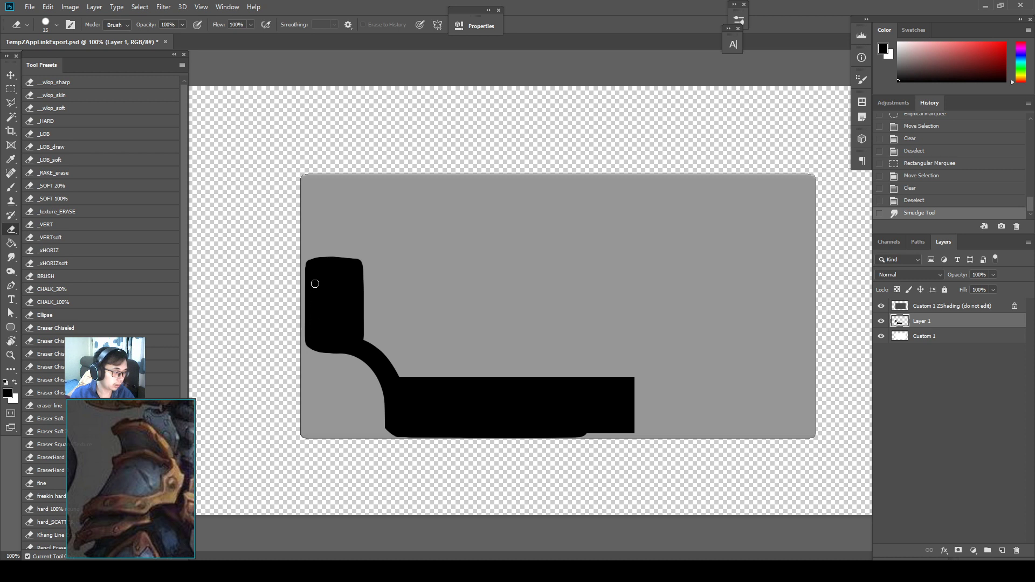
key(r)
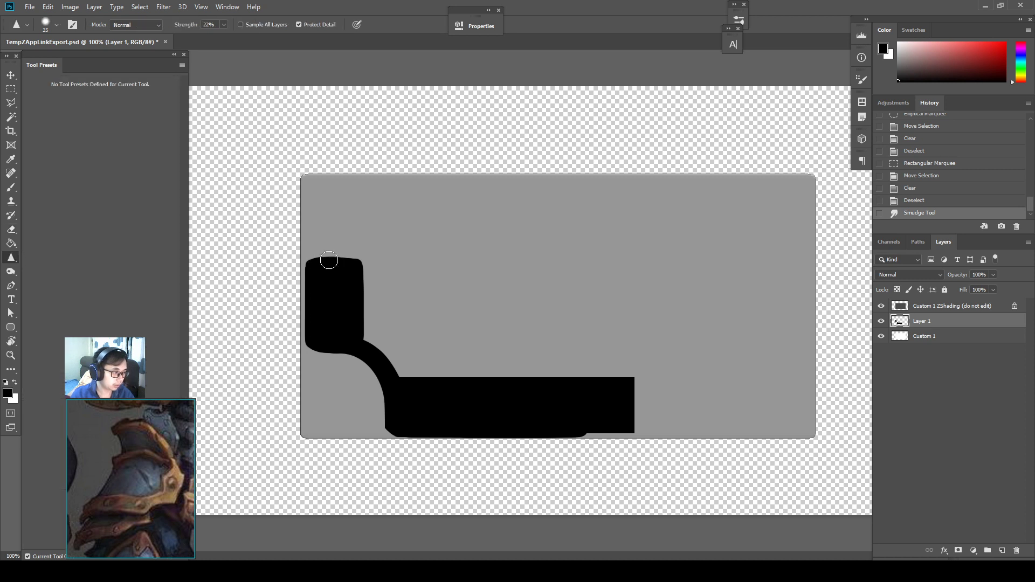
key(m)
drag(338, 243, 287, 356)
key(ctrl+t)
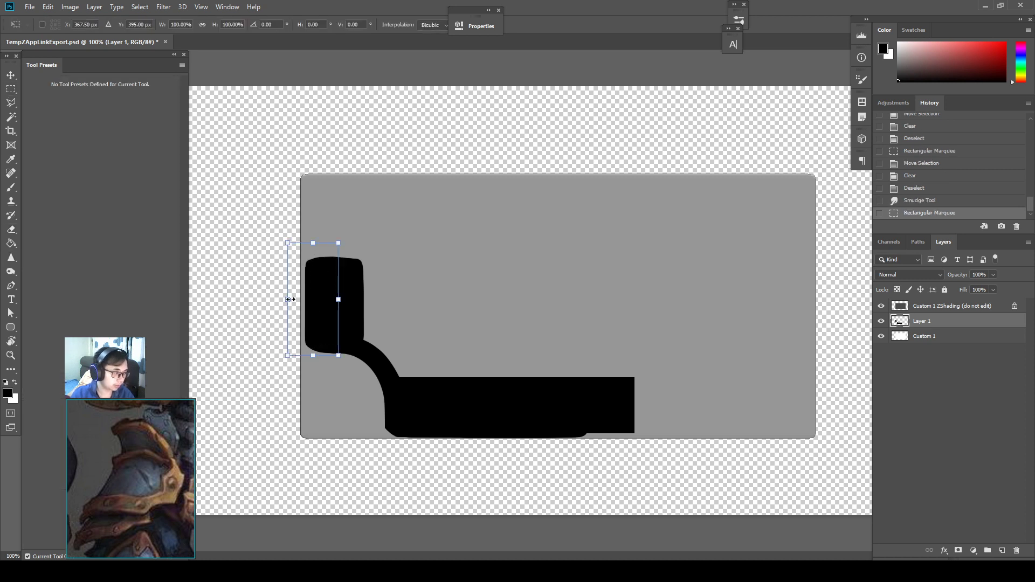
drag(290, 299, 322, 299)
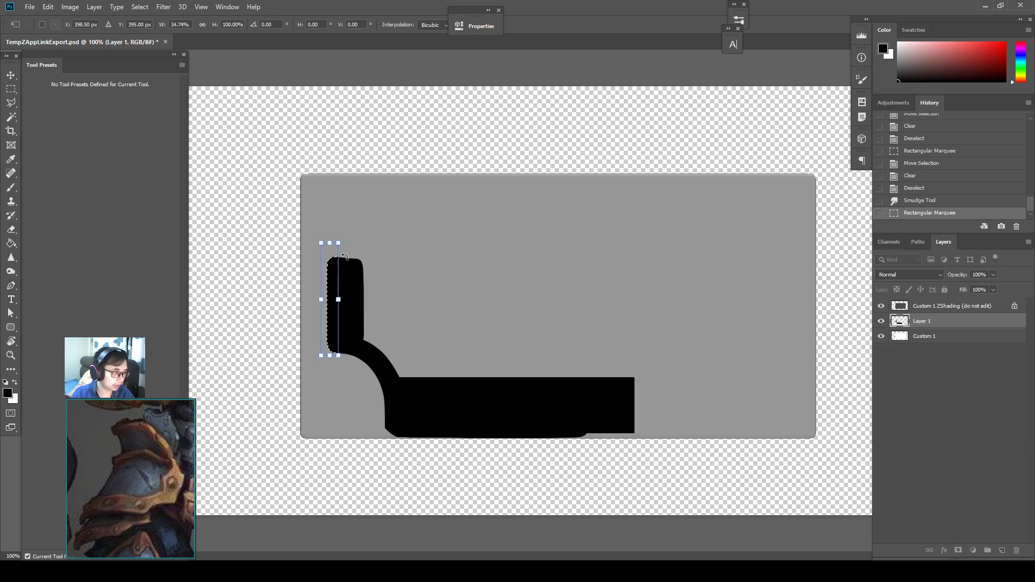
key(Return)
key(ctrl+d)
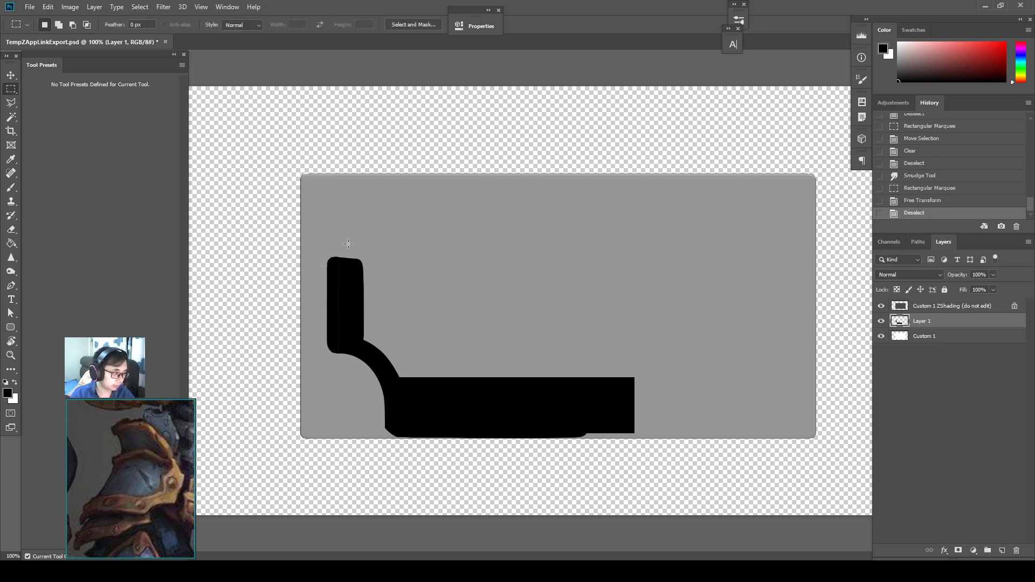
Step: Extend the upper-left block toward the slab's left edge by duplicating its left strip sideways, then deselect
drag(351, 243, 326, 358)
key(v)
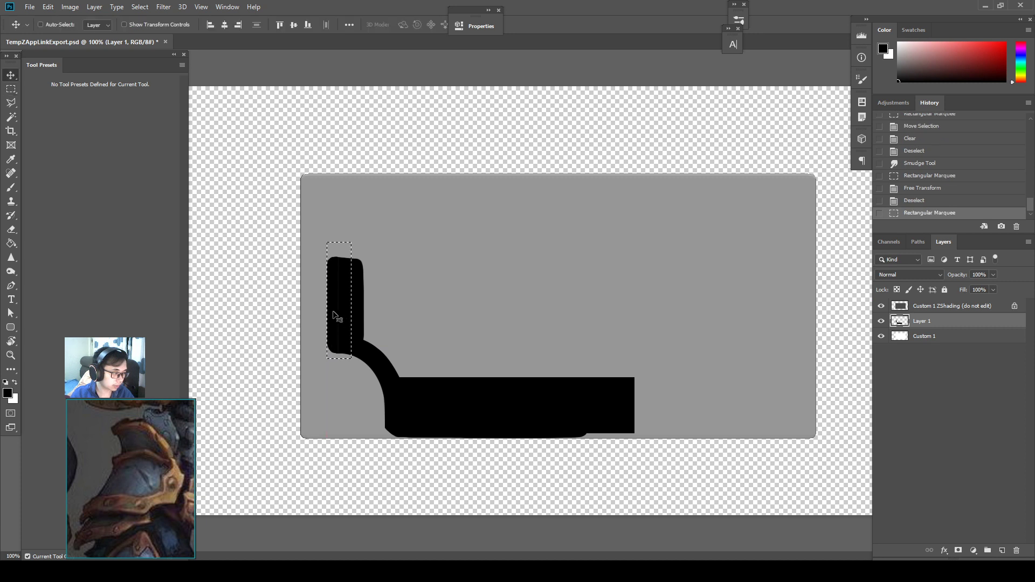
mouse_move(333, 315)
alt+shift+mouse_down()
mouse_move(312, 317)
mouse_move(331, 315)
mouse_move(321, 316)
alt+shift+mouse_up()
key(ctrl+d)
Step: Smooth the block's lower and upper edges with a 15 px Eraser and black Brush, undoing the trial smudge
key(r)
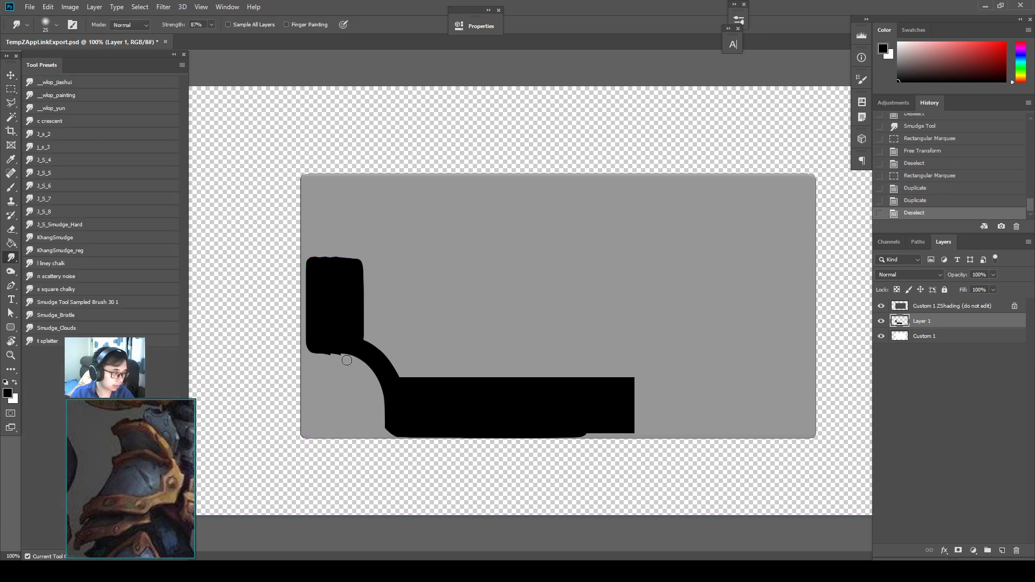
shift+drag(346, 357, 325, 352)
key(ctrl+z)
key(e)
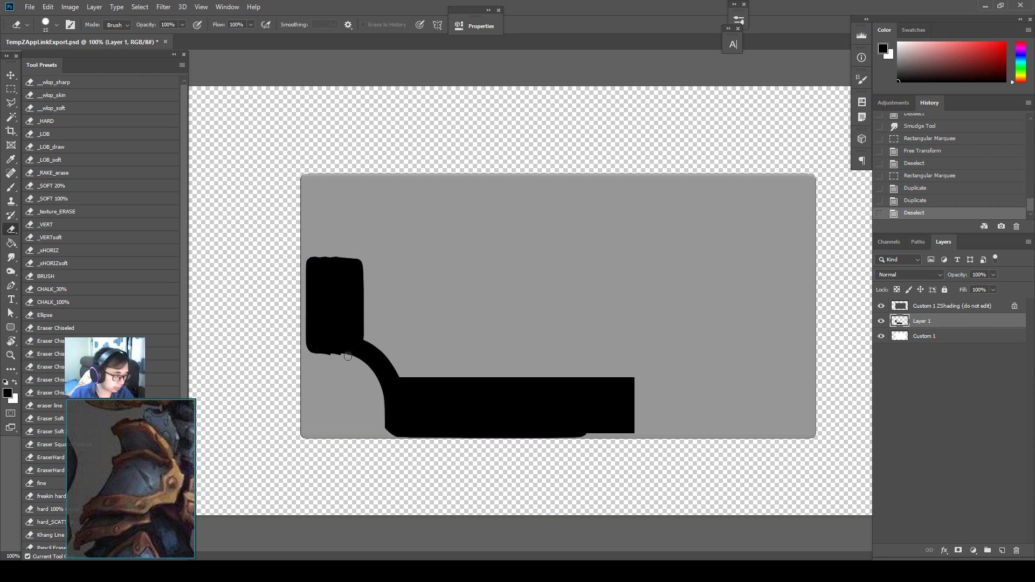
drag(348, 357, 321, 353)
key(b)
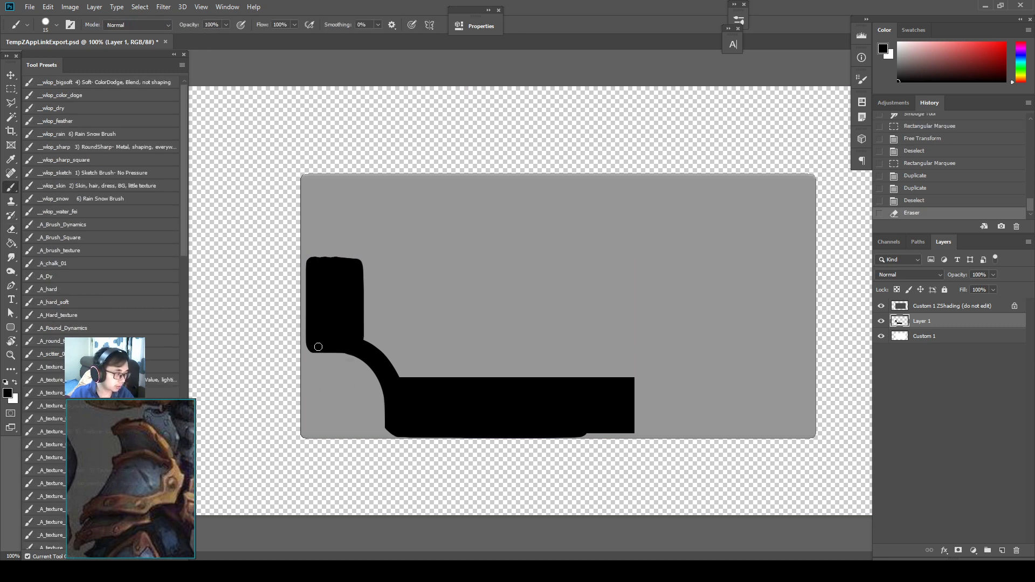
drag(334, 349, 345, 335)
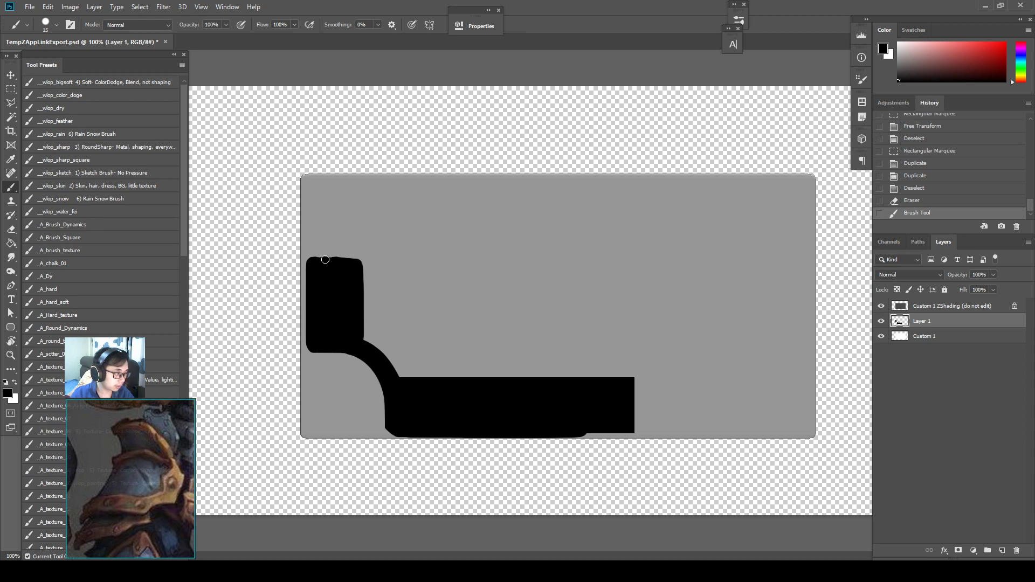
drag(325, 259, 315, 258)
Step: Fill a tall rectangular selection beside the upper-left block with black
key(m)
mouse_move(439, 255)
mouse_down()
mouse_move(374, 328)
mouse_move(385, 344)
mouse_up()
key(g)
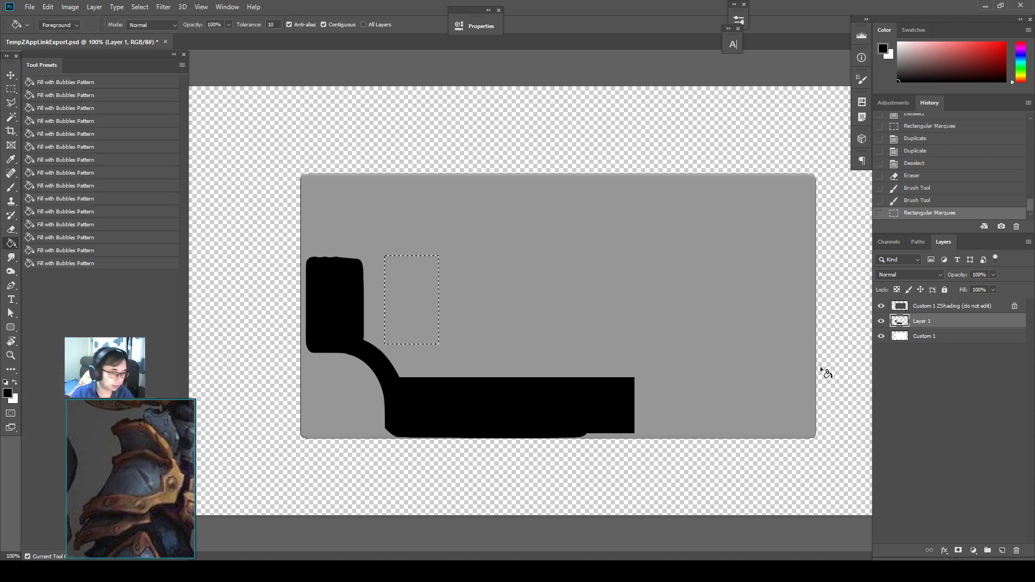
click(415, 311)
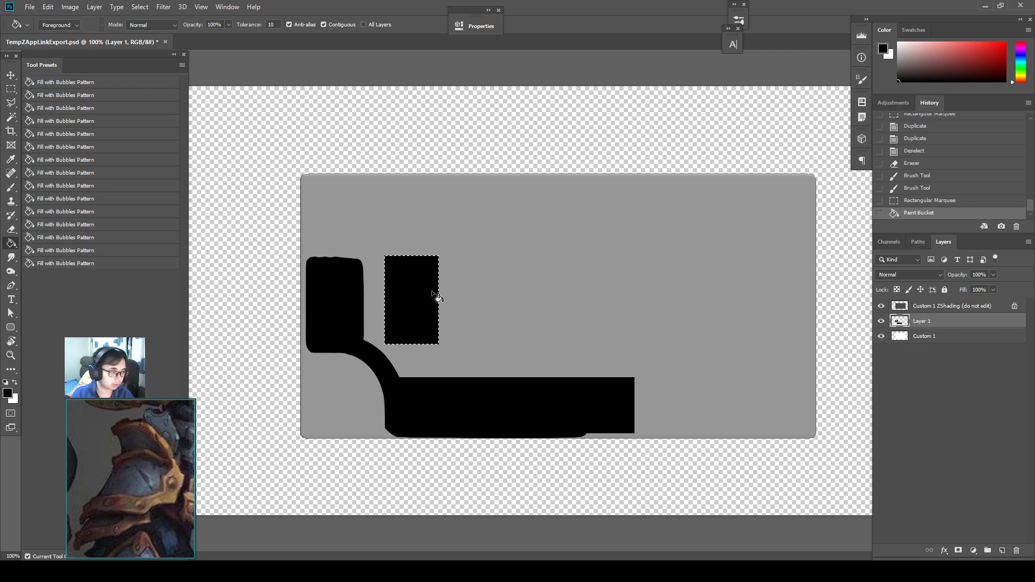
Step: Taper the black rectangle with a Perspective transform and join it to the block's right side as a flare widening upward
key(ctrl+t)
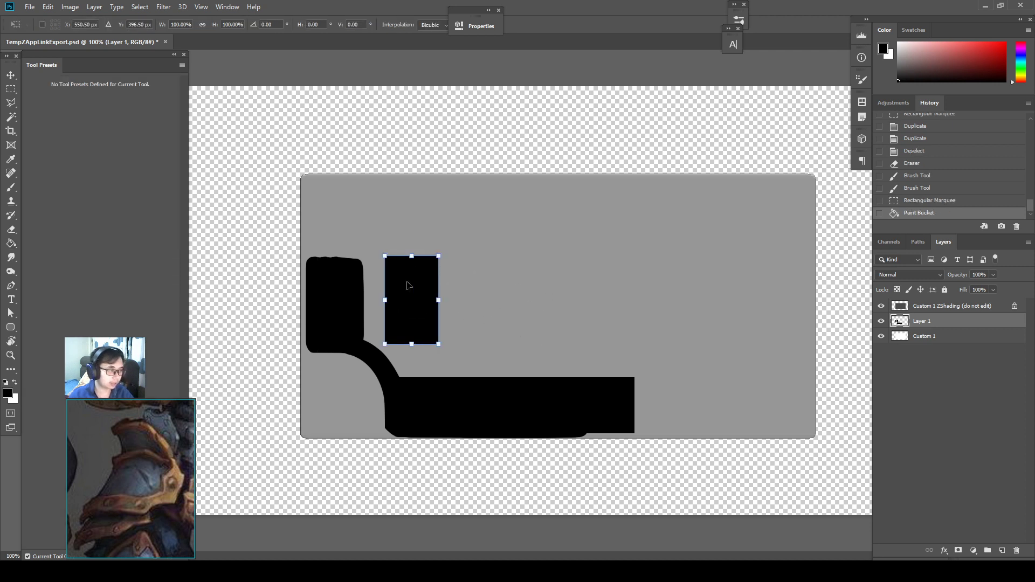
right_click(408, 285)
click(436, 340)
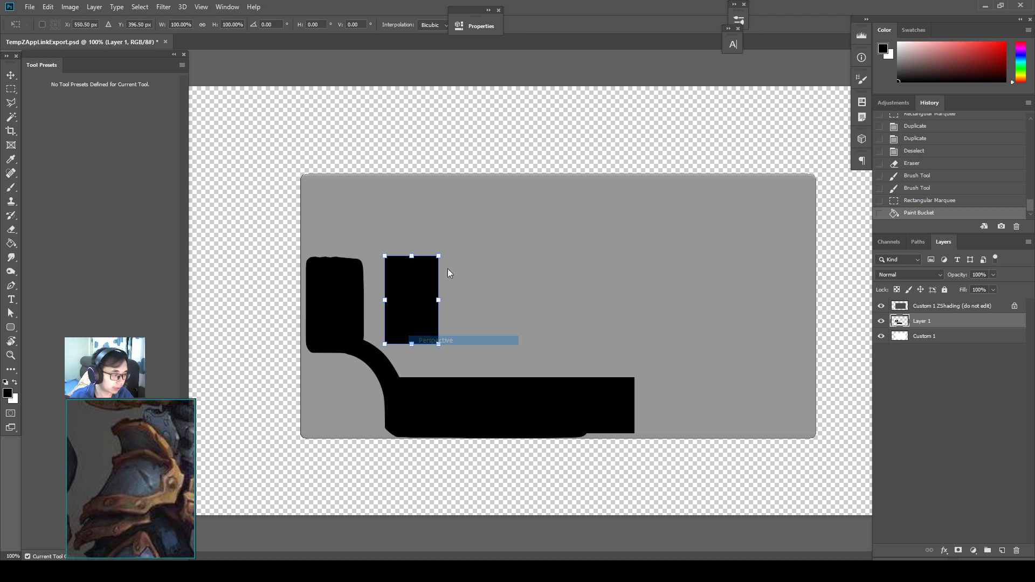
mouse_move(439, 263)
mouse_down()
mouse_move(446, 297)
mouse_move(381, 295)
mouse_move(375, 305)
mouse_move(194, 112)
mouse_move(190, 89)
mouse_up()
key(Return)
key(ctrl+t)
key(Return)
key(ctrl+d)
Step: Cut off the block's top and the right end of the lower band by deleting rectangular selections
key(m)
key(Delete)
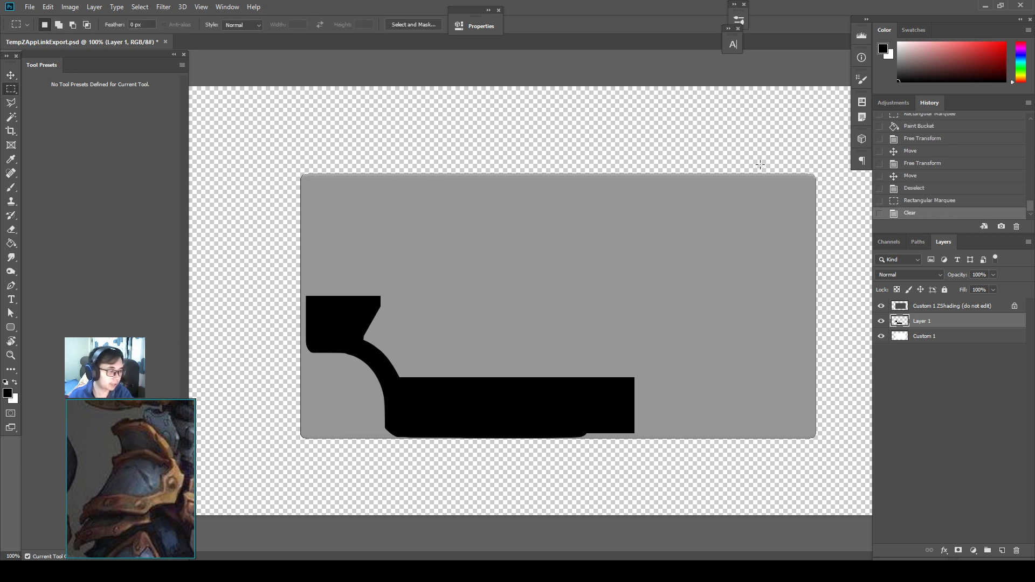
mouse_move(760, 165)
mouse_down()
mouse_move(459, 521)
mouse_move(538, 517)
mouse_up()
key(Delete)
key(ctrl+d)
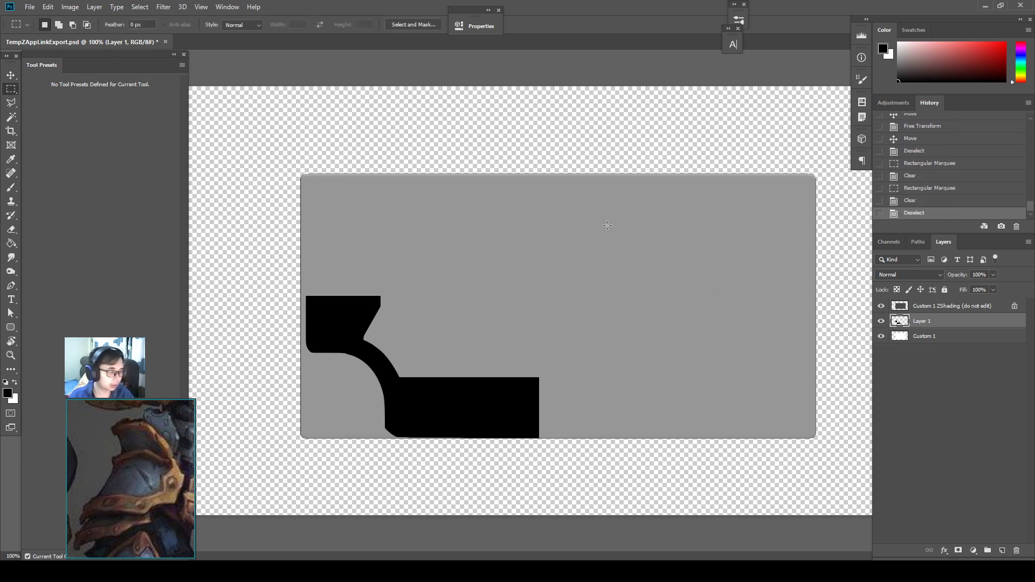
Step: Select the whole black silhouette and move it slightly left, up to the slab's edge
drag(614, 213, 101, 251)
key(ctrl+d)
drag(266, 262, 591, 475)
key(v)
drag(488, 416, 484, 415)
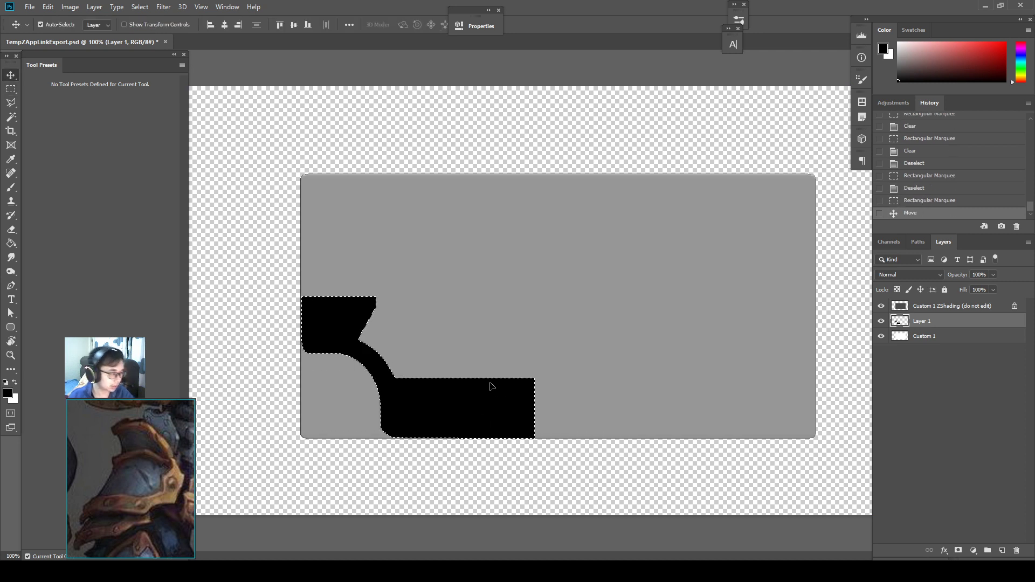
key(ctrl+d)
key(ctrl)
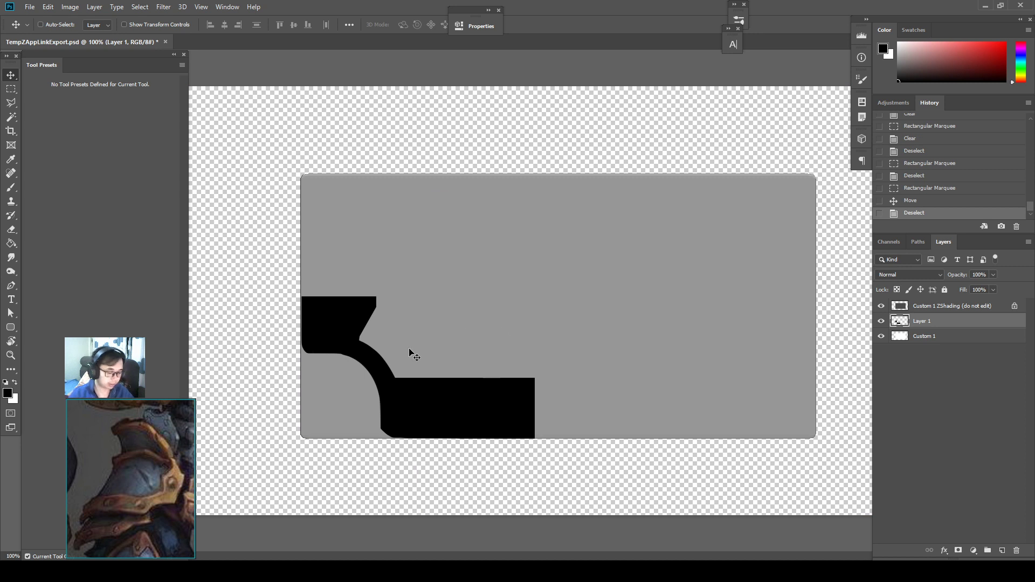
Step: Trim the block's left edge and the tip of its right flare straight by deleting rectangular selections
key(m)
drag(303, 281, 253, 392)
key(Right)
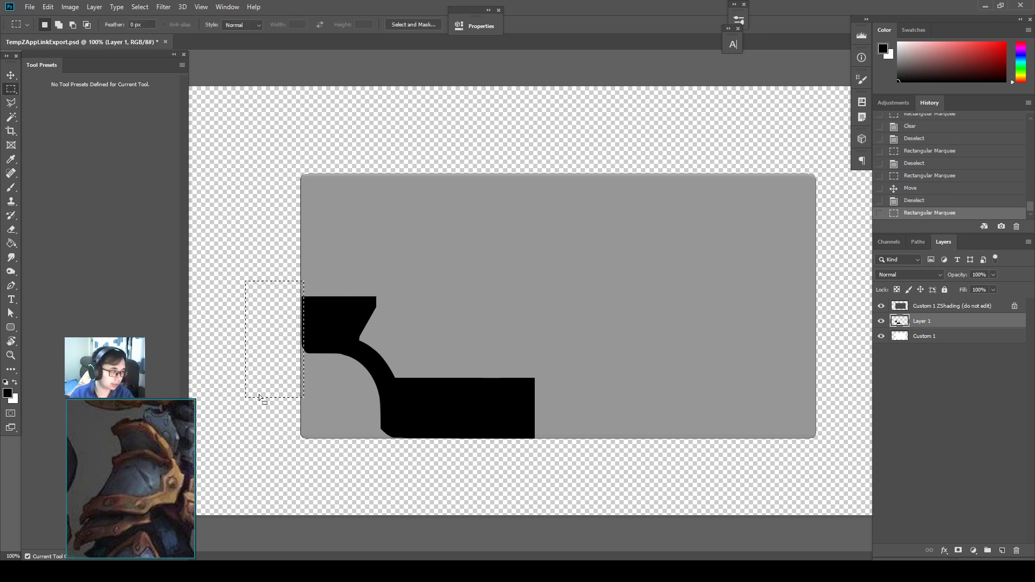
key(Delete)
key(ctrl+d)
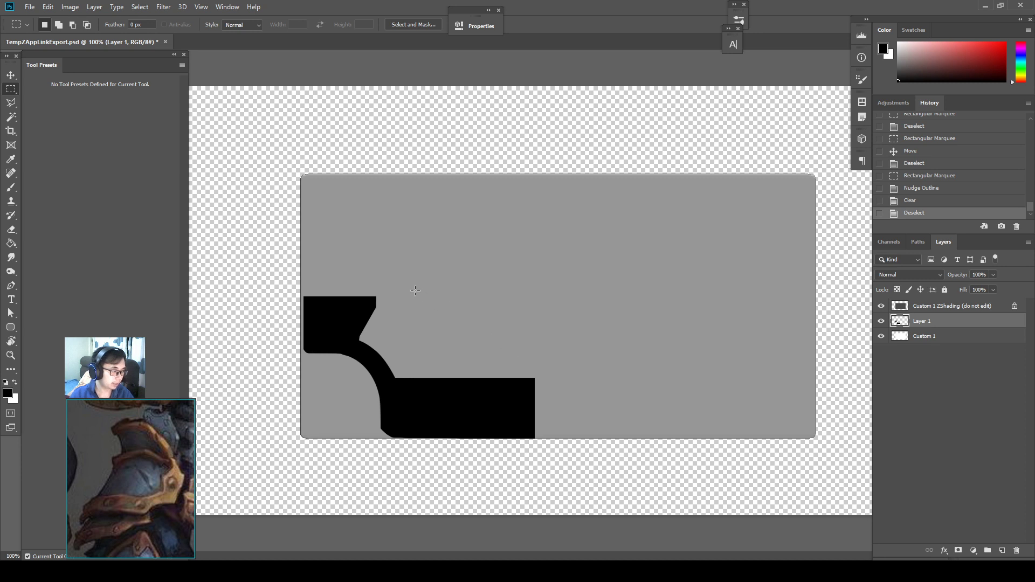
drag(400, 293, 375, 325)
key(Delete)
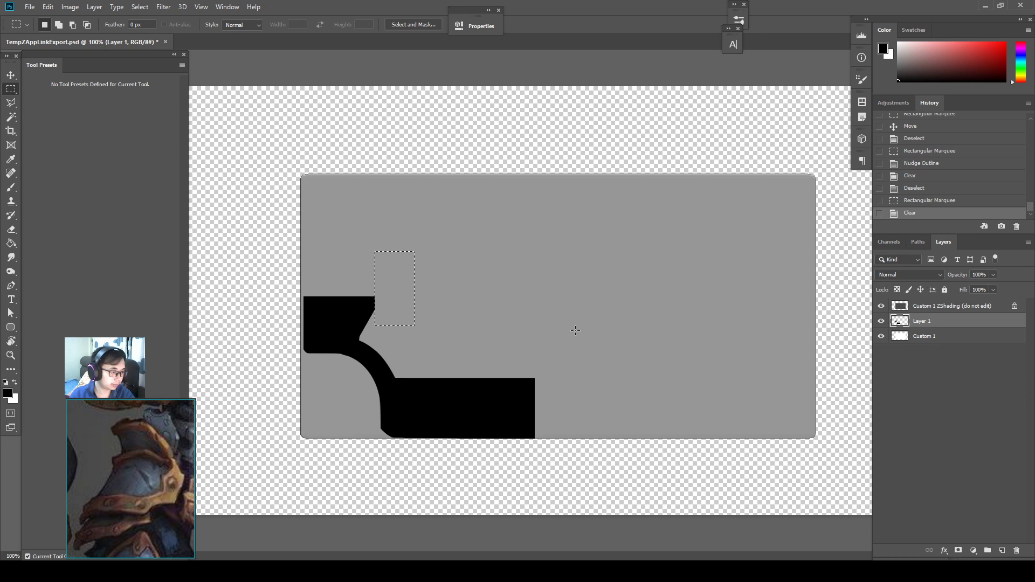
Step: Straighten the bottom edge of the lower band by deleting a rectangular selection nudged up against it
mouse_move(573, 331)
mouse_down()
mouse_move(539, 437)
mouse_move(316, 468)
mouse_up()
key(ctrl+d)
key(shift+Up)
key(Delete)
key(ctrl+d)
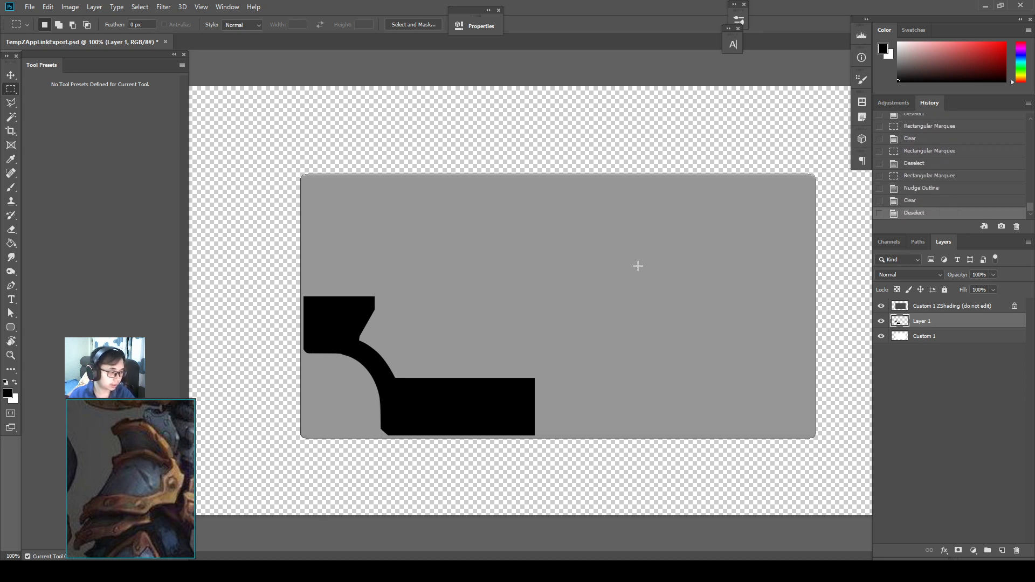
Step: Select the entire silhouette and nudge it slightly left and down into the slab's lower-left corner
drag(624, 208, 275, 452)
key(v)
key(Left)
key(Left)
key(Down)
key(Down)
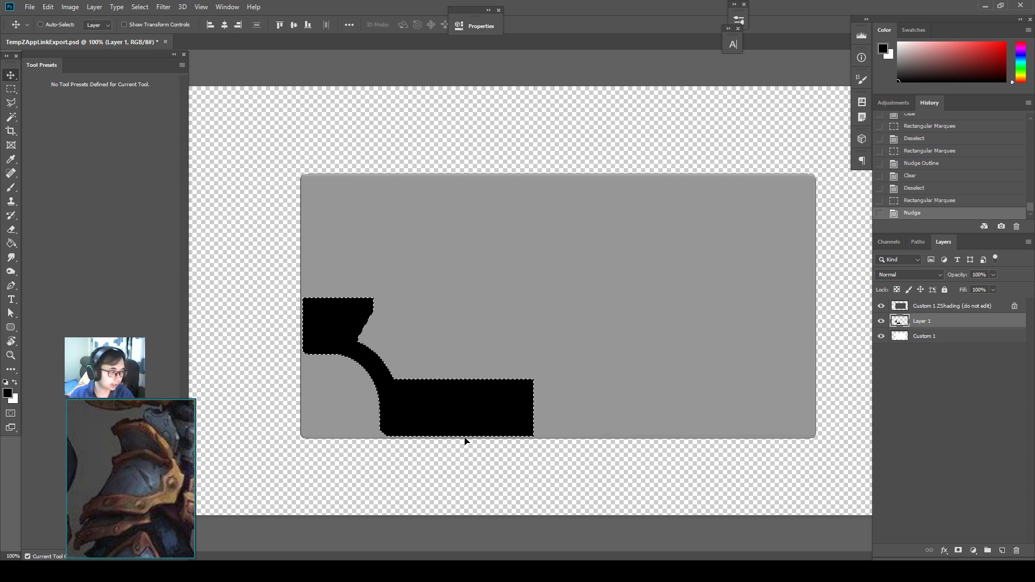
key(ctrl+d)
key(b)
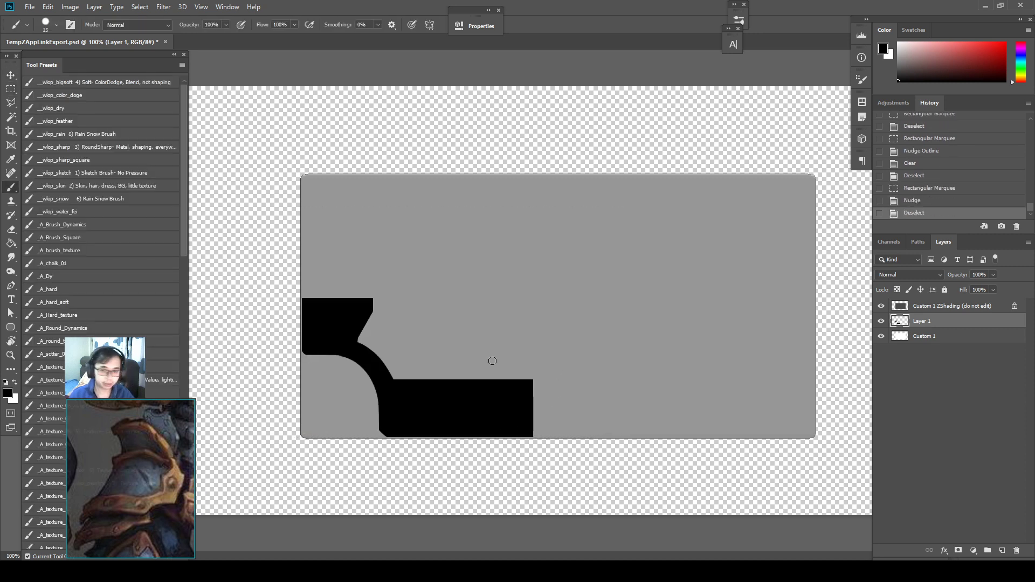
click(494, 317)
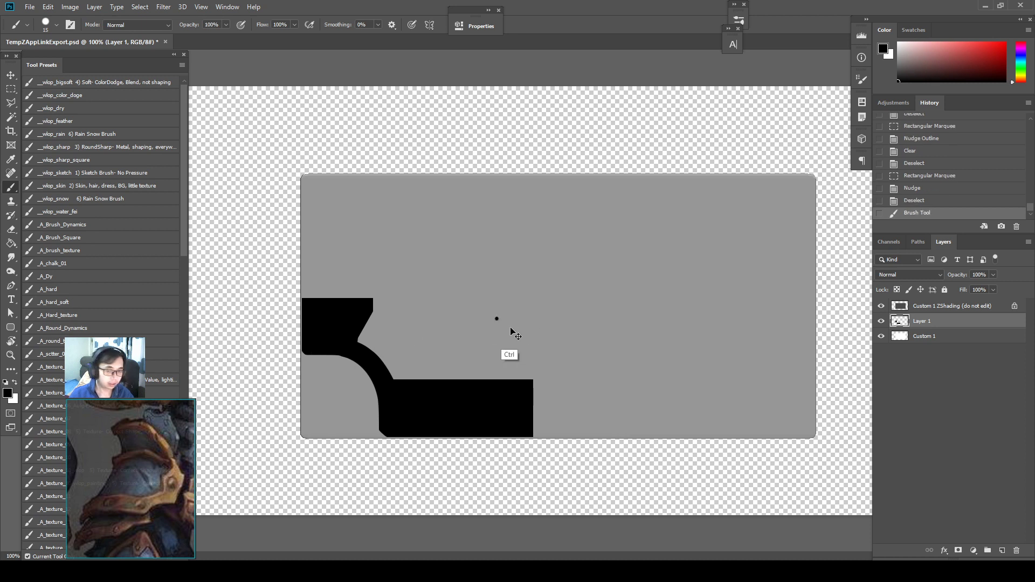
key(ctrl+z)
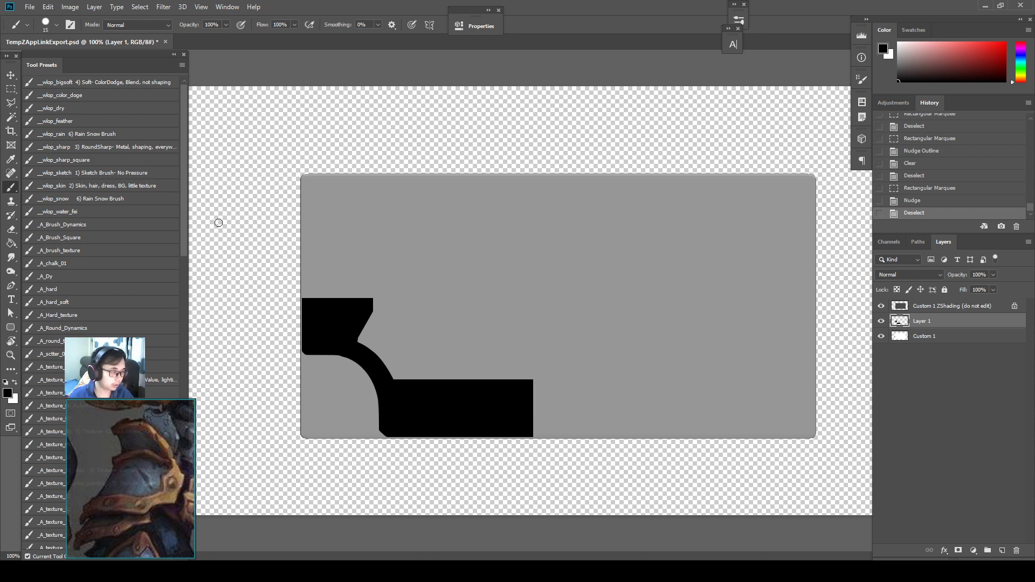
Step: Duplicate Layer 1 with the complete silhouette and hide the original layer
key(m)
drag(397, 273, 275, 435)
key(ctrl+d)
key(ctrl+j)
click(881, 336)
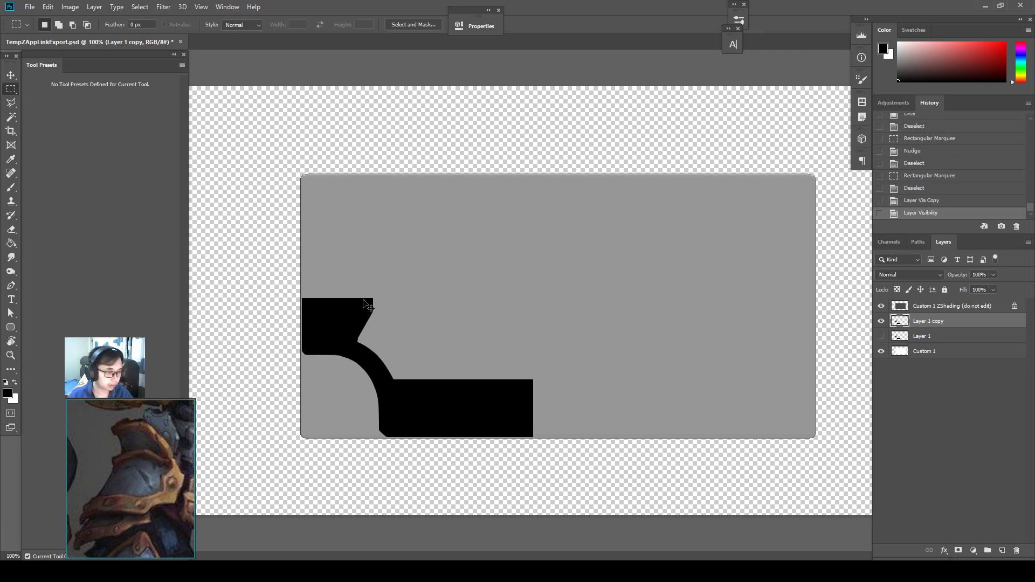
Step: Try to bend the copied silhouette's left side upward with a Warp transform, and undo it
key(ctrl+t)
right_click(348, 317)
click(367, 383)
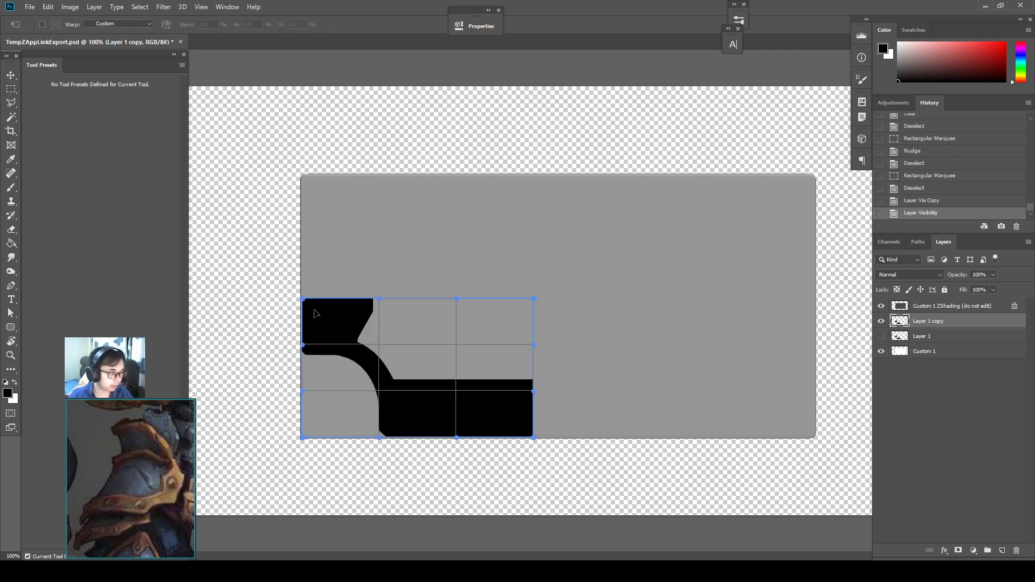
drag(310, 307, 311, 294)
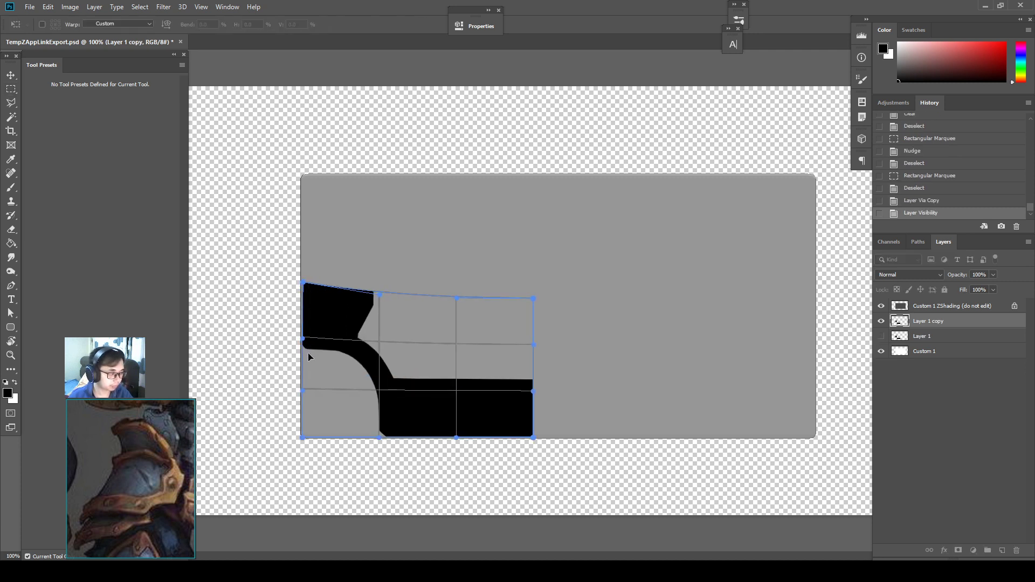
drag(309, 355, 309, 335)
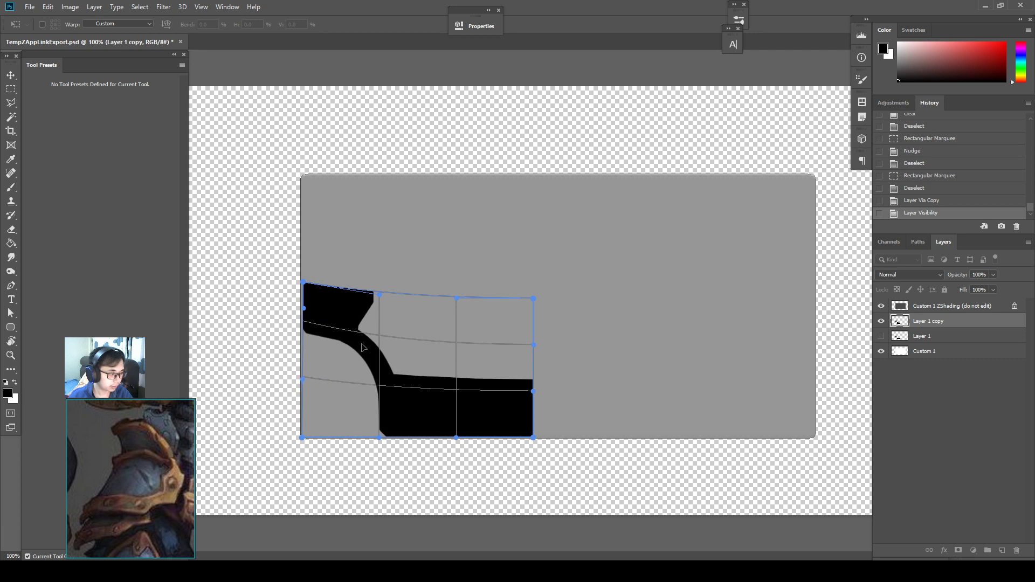
drag(382, 354, 383, 364)
key(Return)
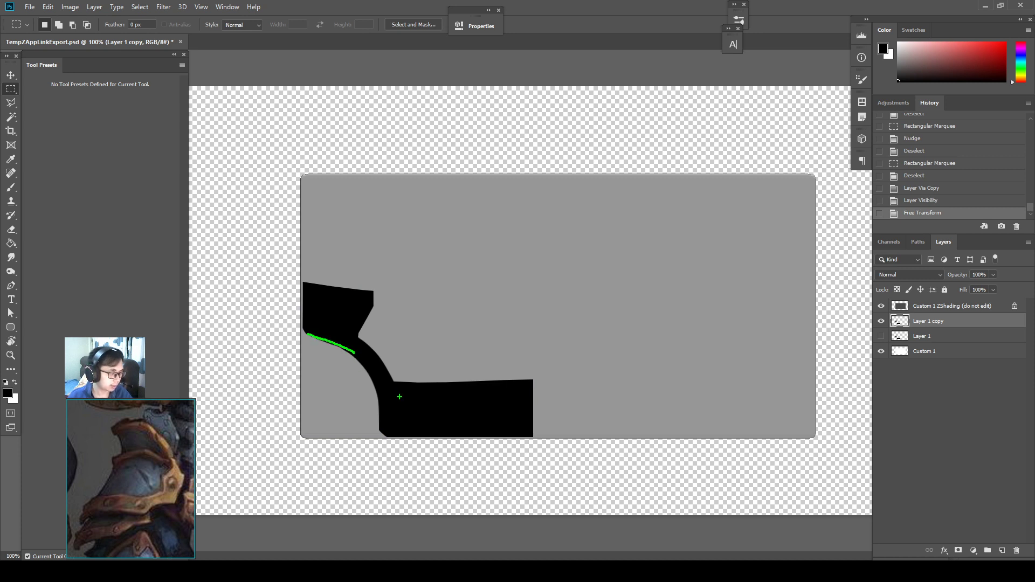
key(ctrl+z)
Step: Skew the copied silhouette 2.67° so its left side rises, and stretch its height downward to about 107%
key(ctrl+t)
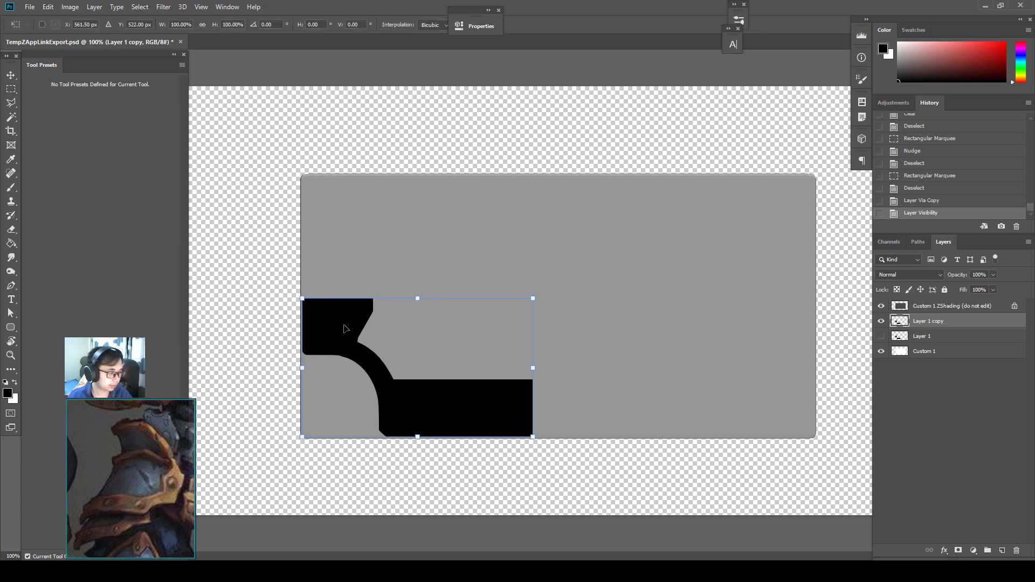
right_click(343, 324)
click(378, 374)
drag(302, 367, 302, 358)
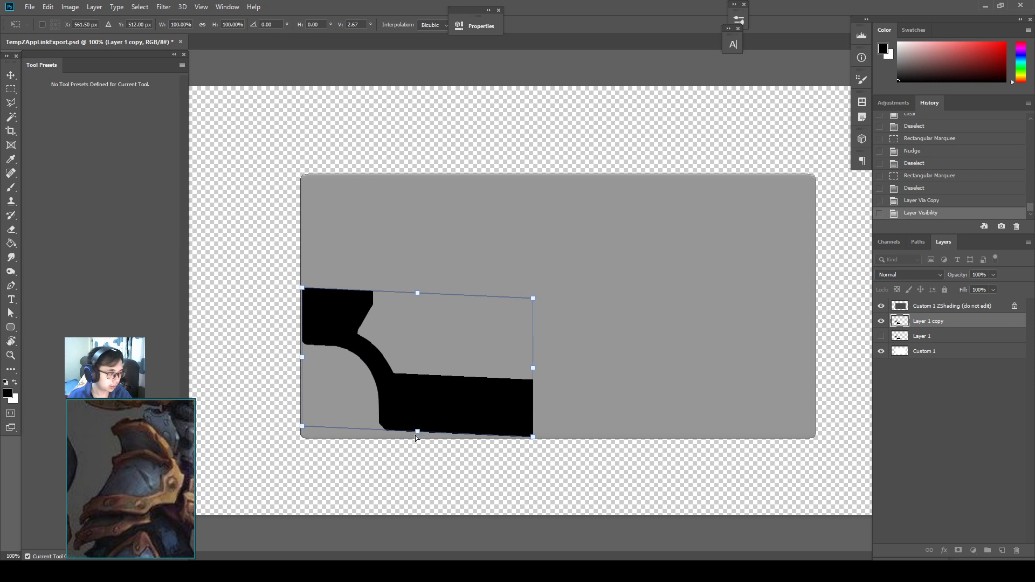
drag(418, 438, 418, 447)
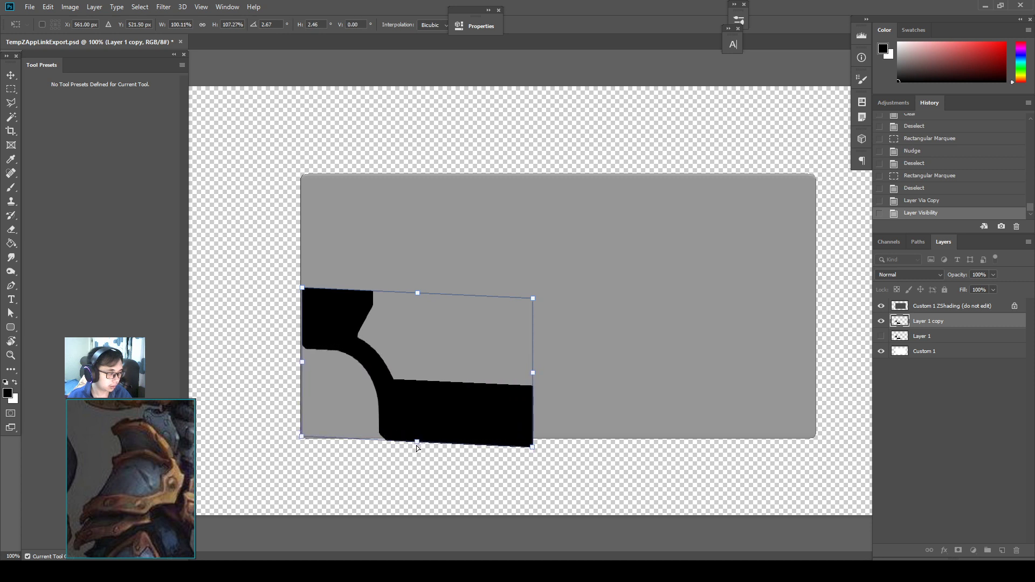
key(Return)
Step: Nudge the skewed silhouette copy upward to realign it with the slab's bottom edge
key(m)
key(v)
key(Up)
key(Up)
key(Up)
key(Up)
key(Up)
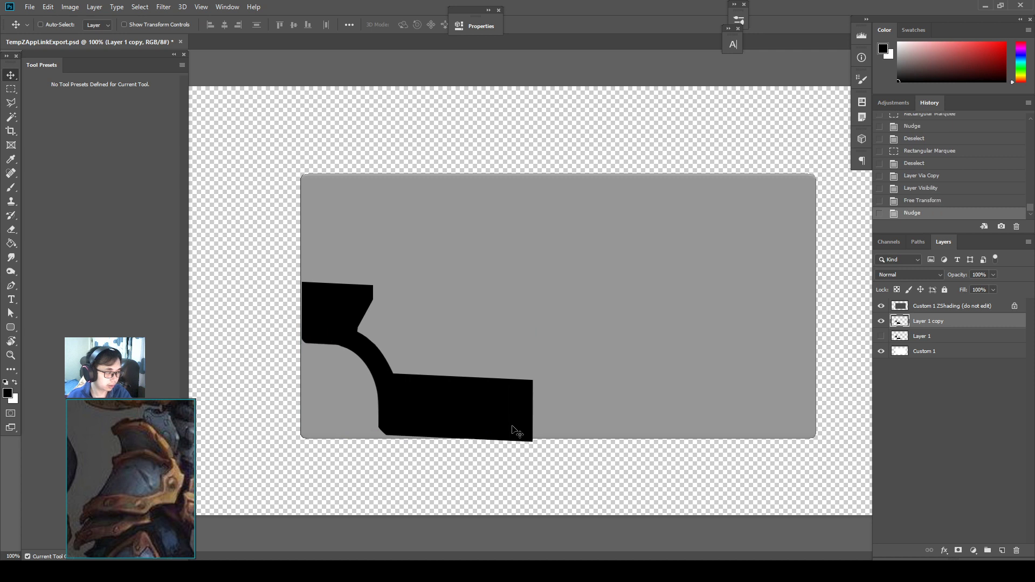
Step: Nudge the silhouette copy down and clear the part that overhangs the slab's bottom edge
key(Down)
key(Down)
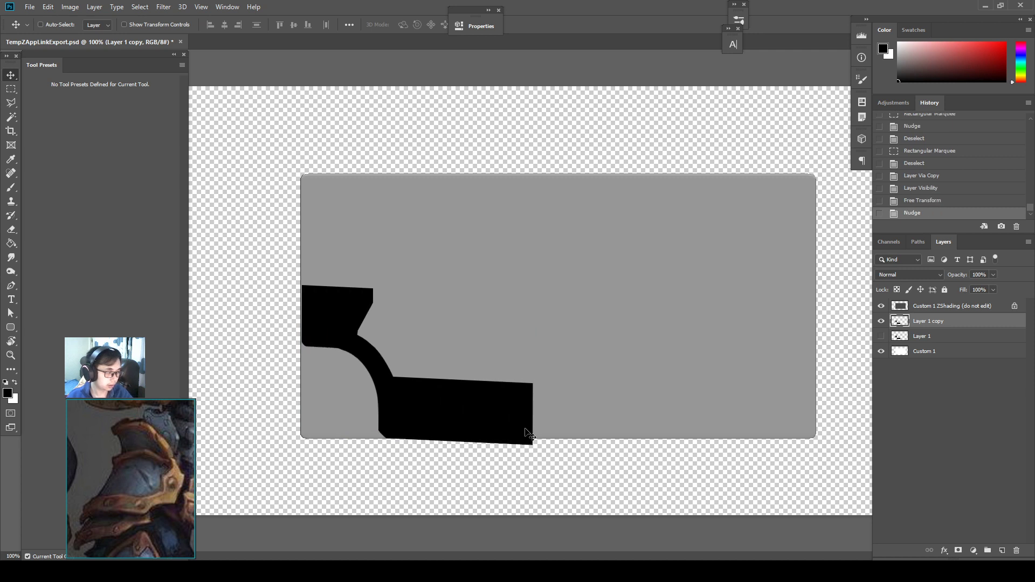
key(m)
drag(563, 435, 208, 479)
key(Down)
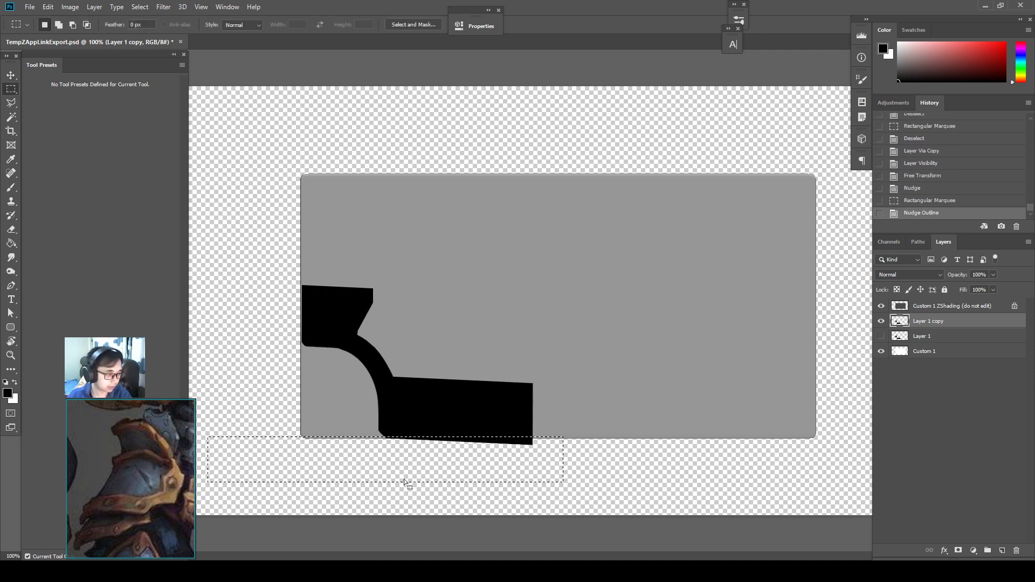
key(Delete)
key(ctrl+d)
Step: Nudge the silhouette slightly further down and trim the slanted top of its left block to a horizontal edge
key(v)
key(Down)
key(Down)
key(Down)
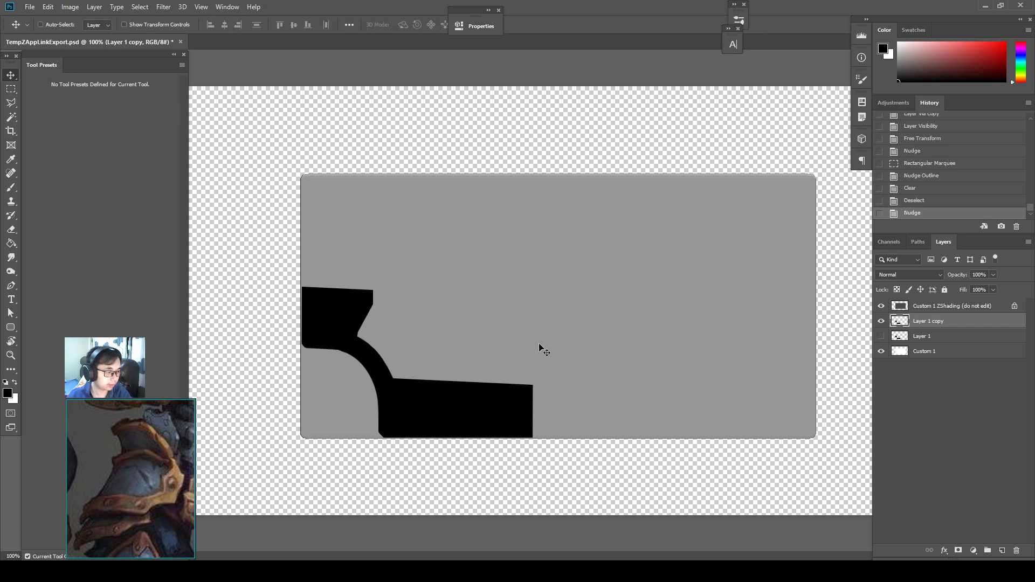
key(m)
drag(497, 290, 153, 186)
key(Down)
key(Delete)
key(ctrl+d)
drag(617, 241, 215, 397)
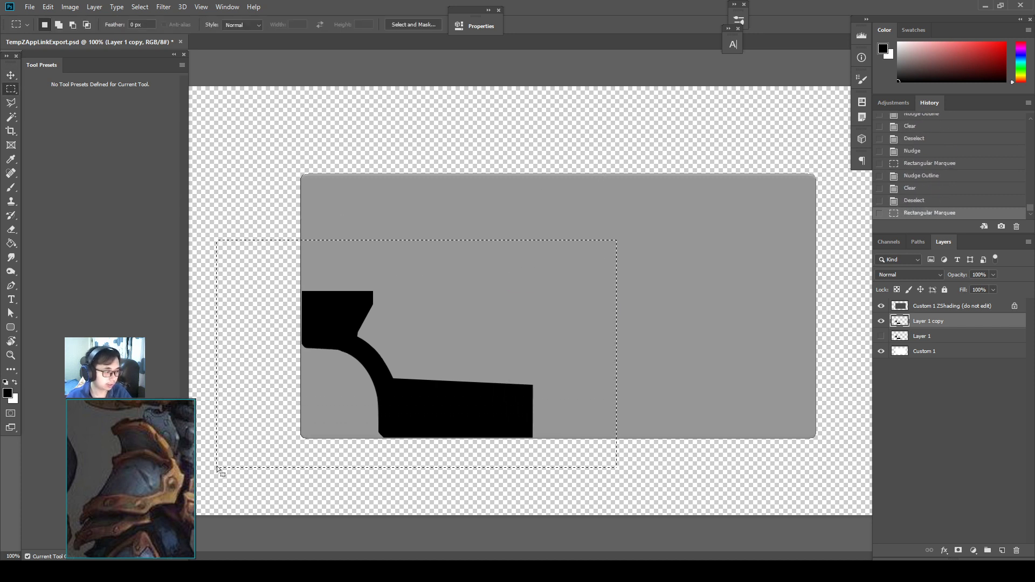
key(ctrl+j)
key(ctrl+z)
key(ctrl+d)
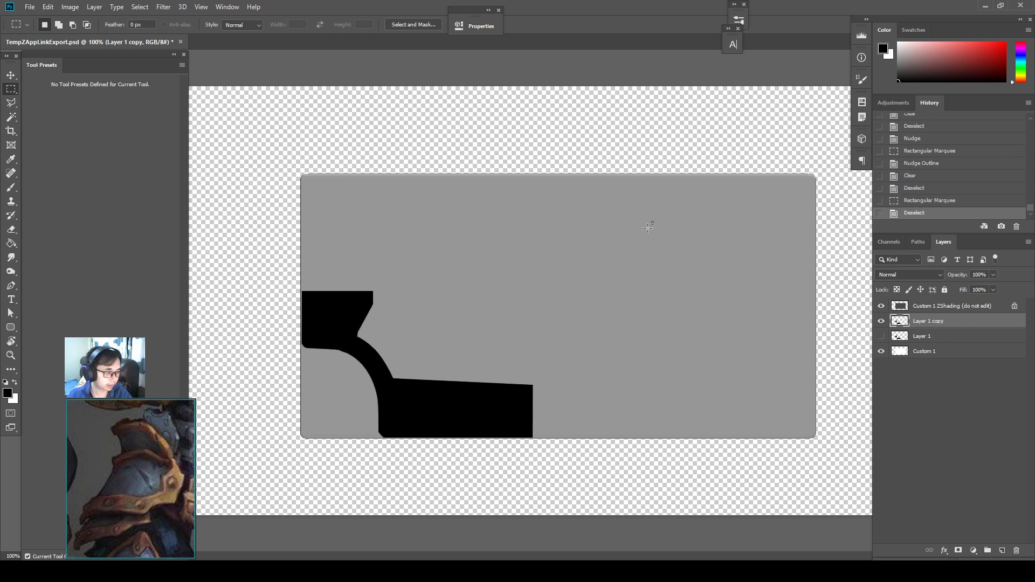
Step: Clear the slanted upper edge of the lower bar with a rectangular selection so that it runs horizontally
drag(654, 221, 394, 381)
key(Down)
key(Down)
key(Down)
key(Down)
key(Down)
key(Down)
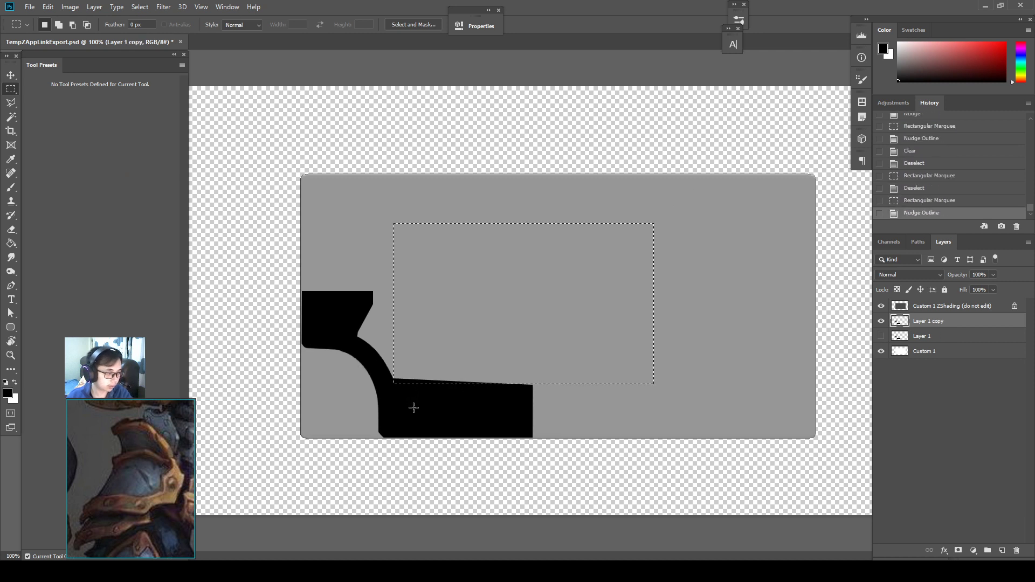
key(Delete)
drag(432, 351, 431, 348)
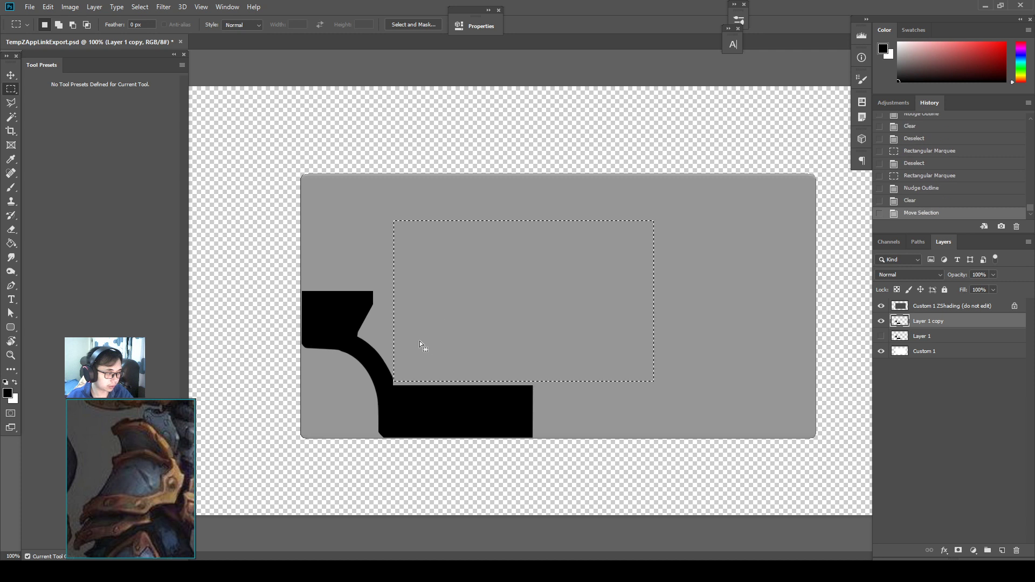
key(ctrl+d)
Step: Paint black over the notch where the curved arm meets the lower bar's upper edge
key(b)
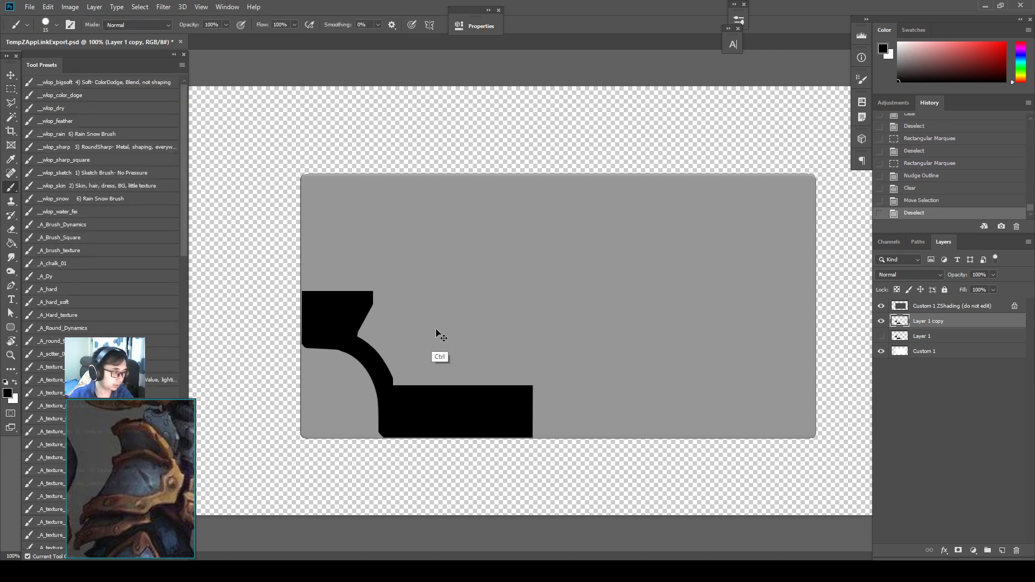
click(393, 388)
key(ctrl+z)
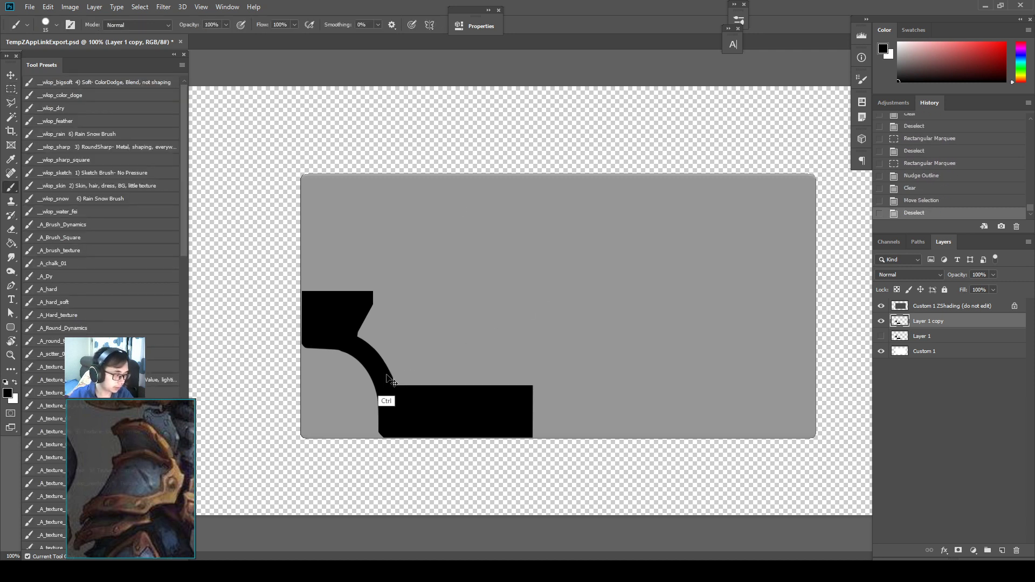
drag(389, 377, 391, 382)
click(395, 396)
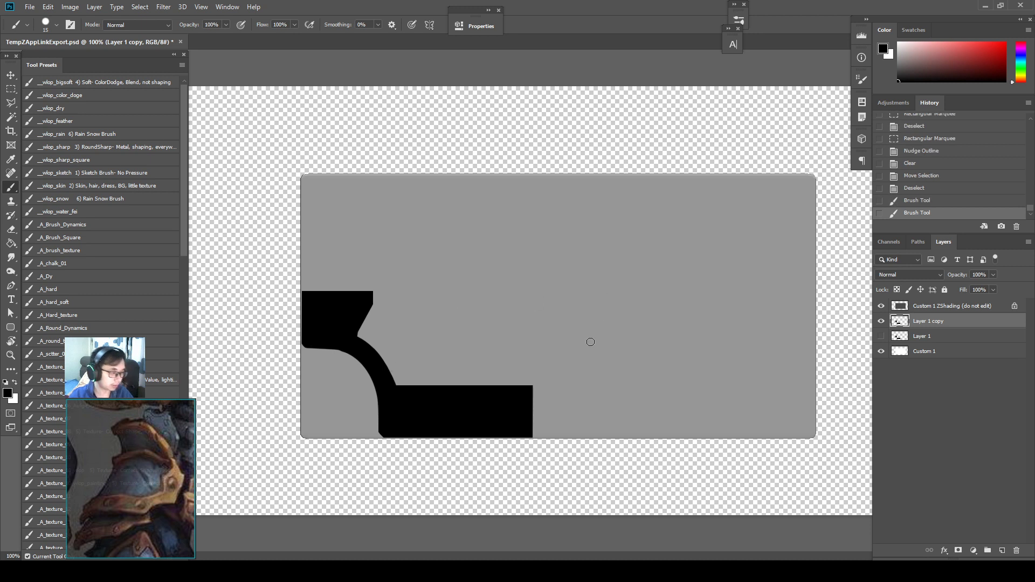
Step: Duplicate the trimmed silhouette layer and delete the hidden original Layer 1
key(ctrl+j)
click(925, 351)
key(Delete)
click(915, 324)
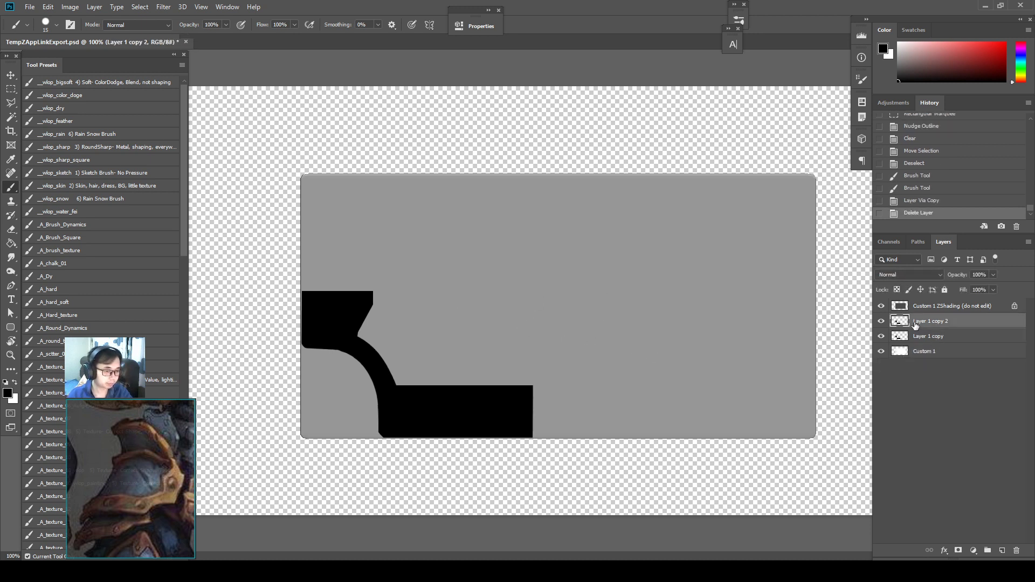
Step: Flip the duplicated silhouette vertically, position it directly above the lower half, and merge it down into Layer 1 copy
key(v)
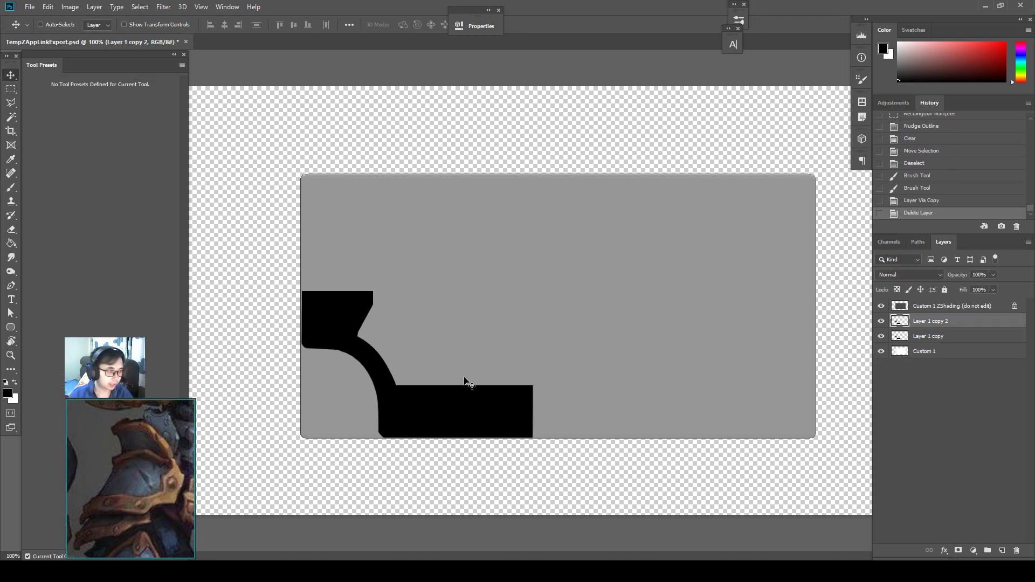
drag(466, 381, 470, 322)
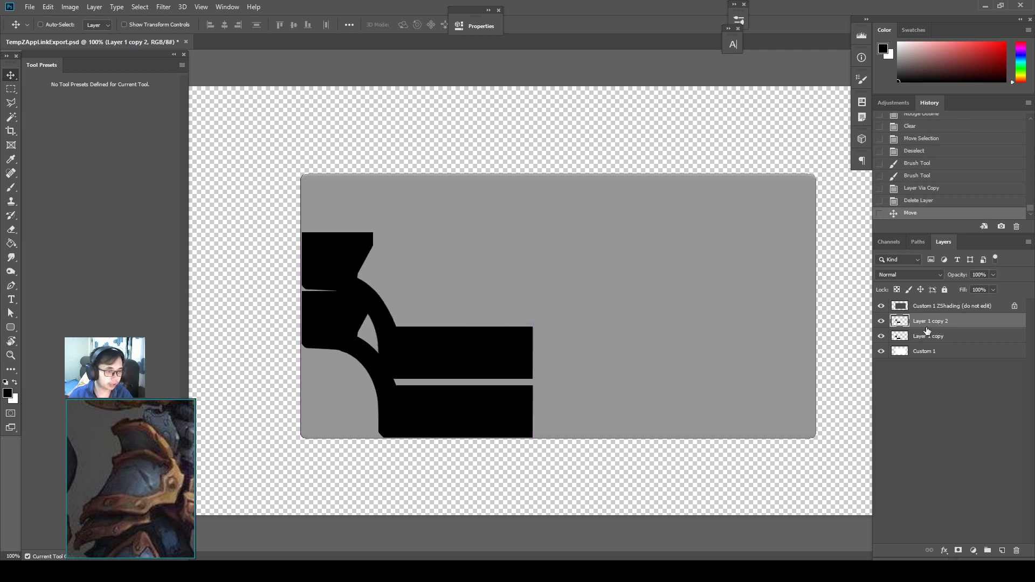
key(ctrl+t)
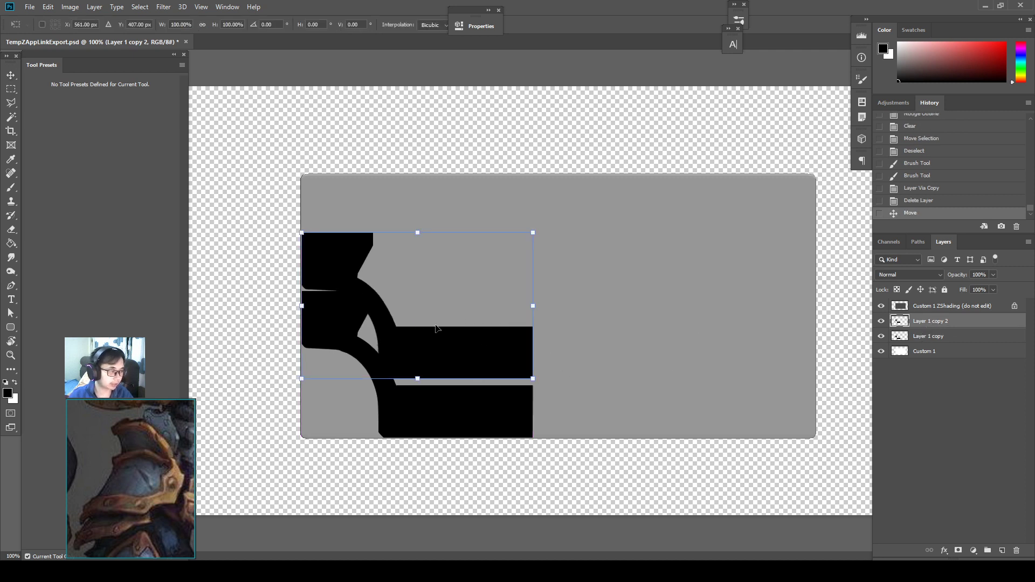
right_click(412, 329)
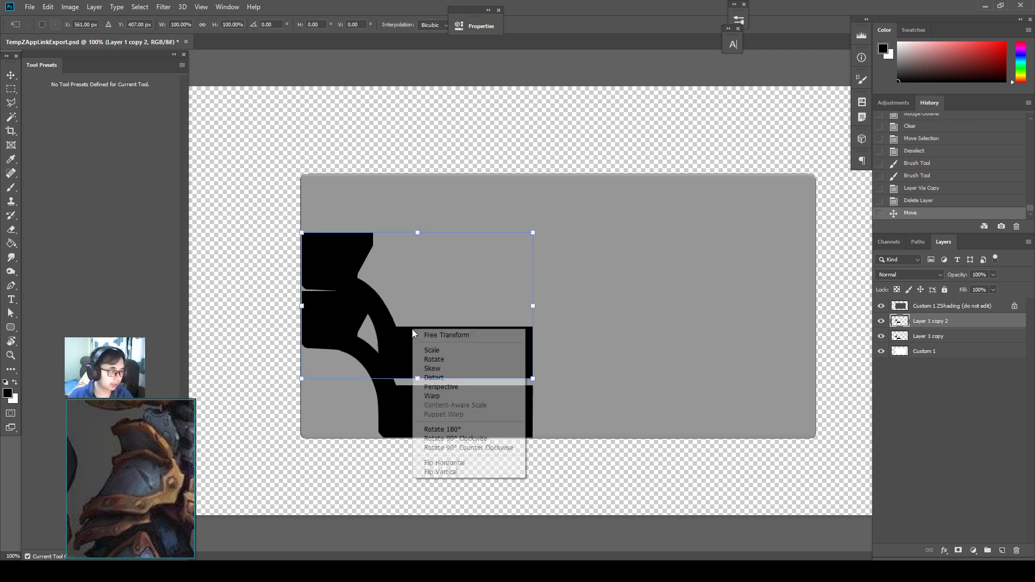
click(432, 471)
drag(432, 287, 421, 205)
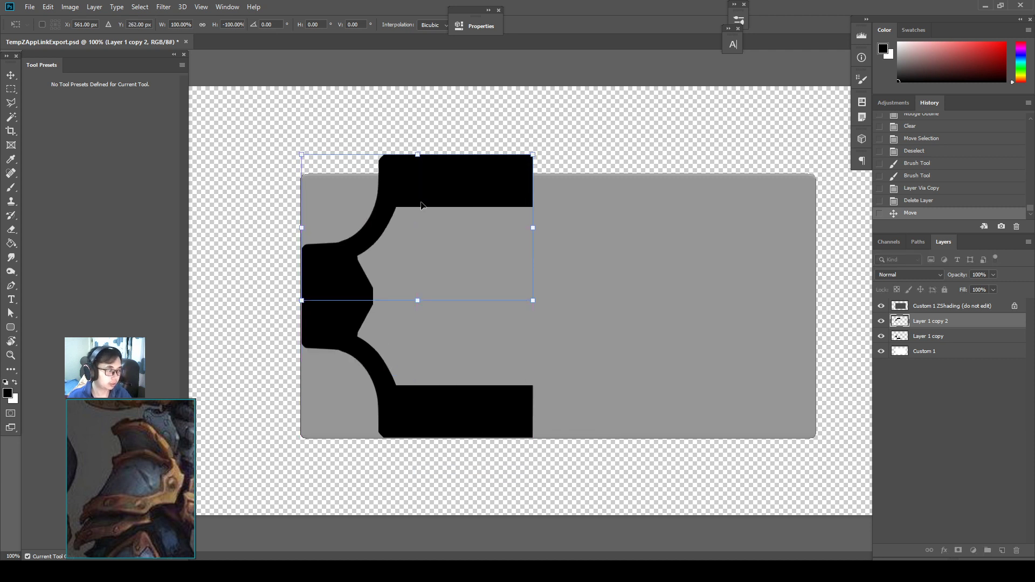
key(Return)
key(ctrl+e)
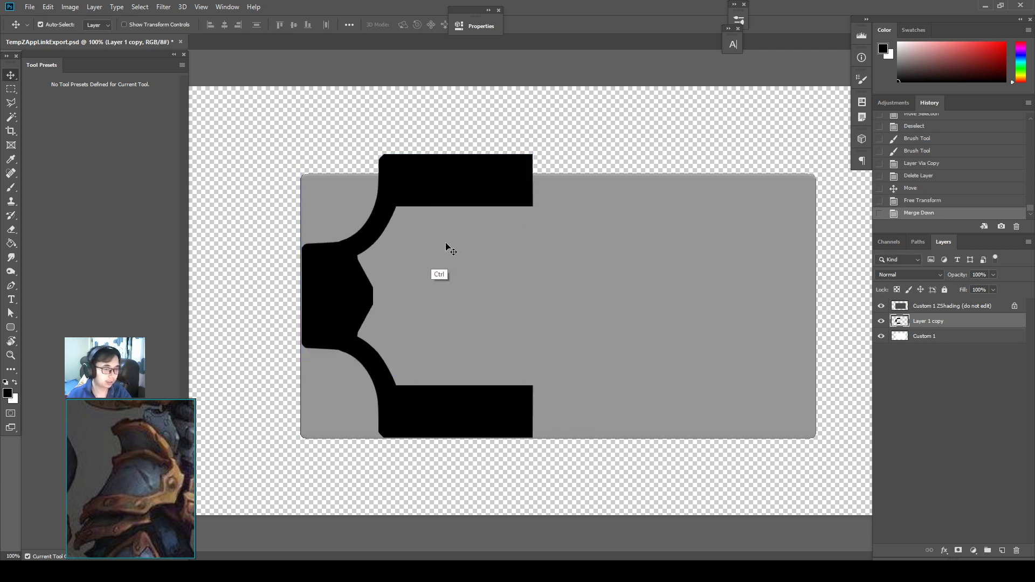
Step: Compress the merged silhouette vertically so its top meets the slab's upper edge, and nudge it slightly right
key(ctrl+t)
drag(414, 149, 417, 171)
key(Return)
key(Right)
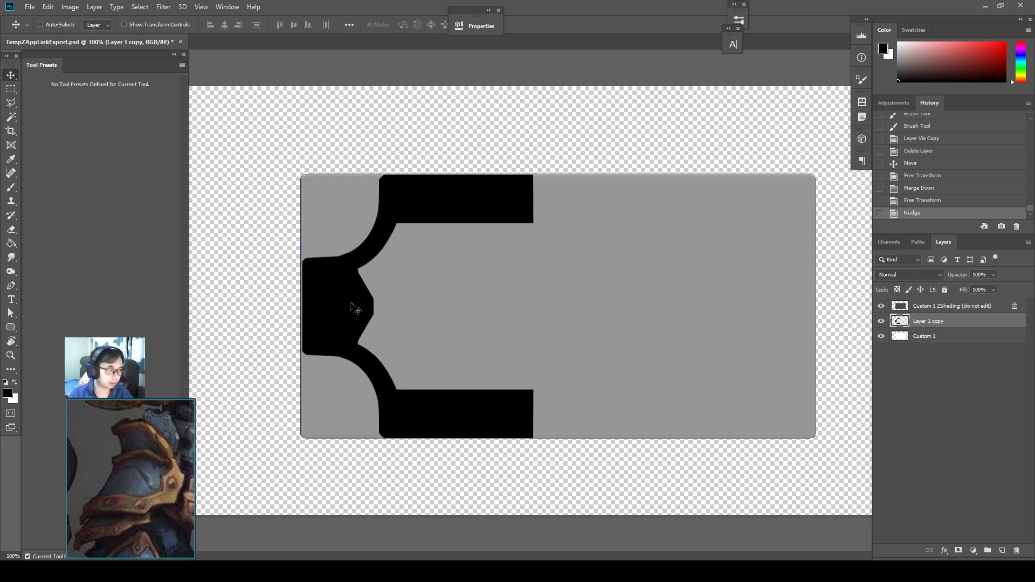
key(ctrl+t)
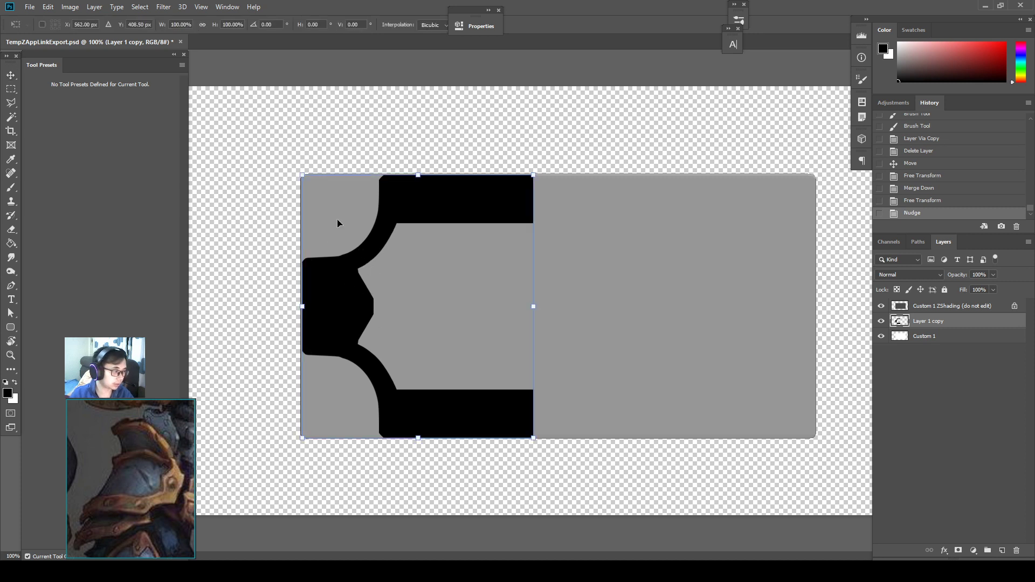
key(Escape)
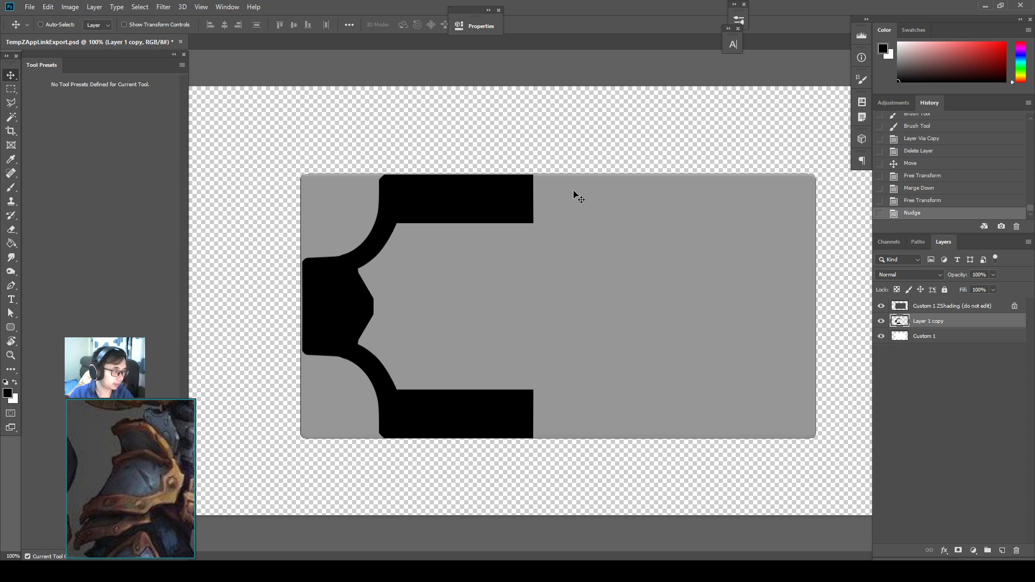
Step: Copy the whole left-hand silhouette to a new layer and flip the copy horizontally
key(m)
drag(587, 157, 261, 473)
key(ctrl+j)
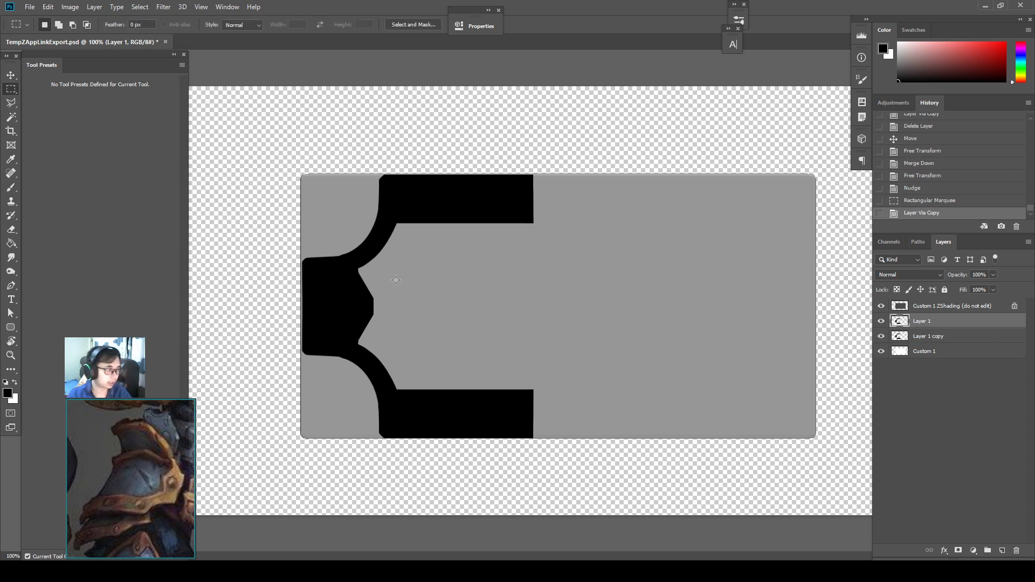
key(ctrl+t)
right_click(352, 343)
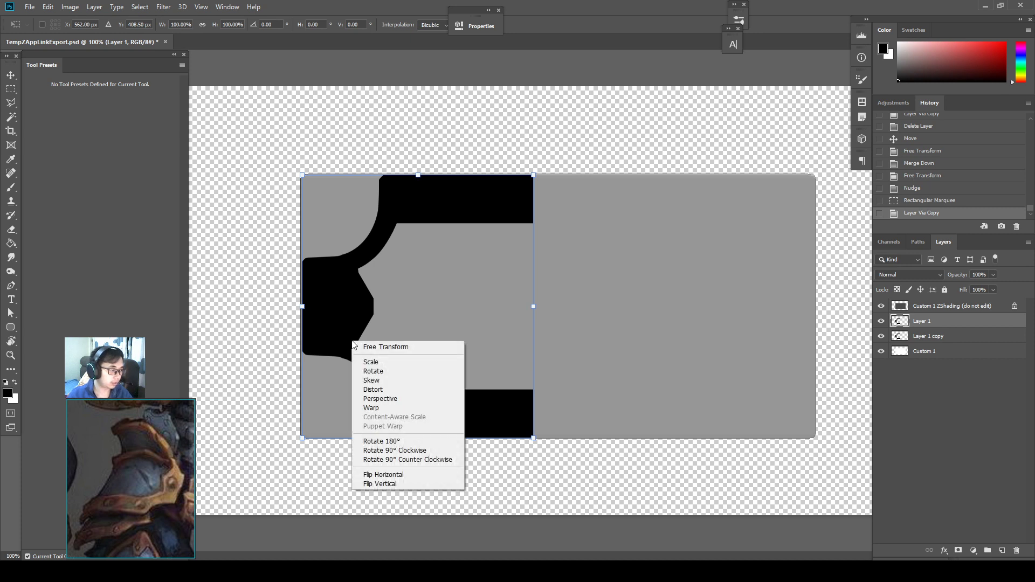
click(383, 475)
key(Return)
Step: Move the mirrored silhouette to the slab's right end and fine-tune its alignment with the edge
key(v)
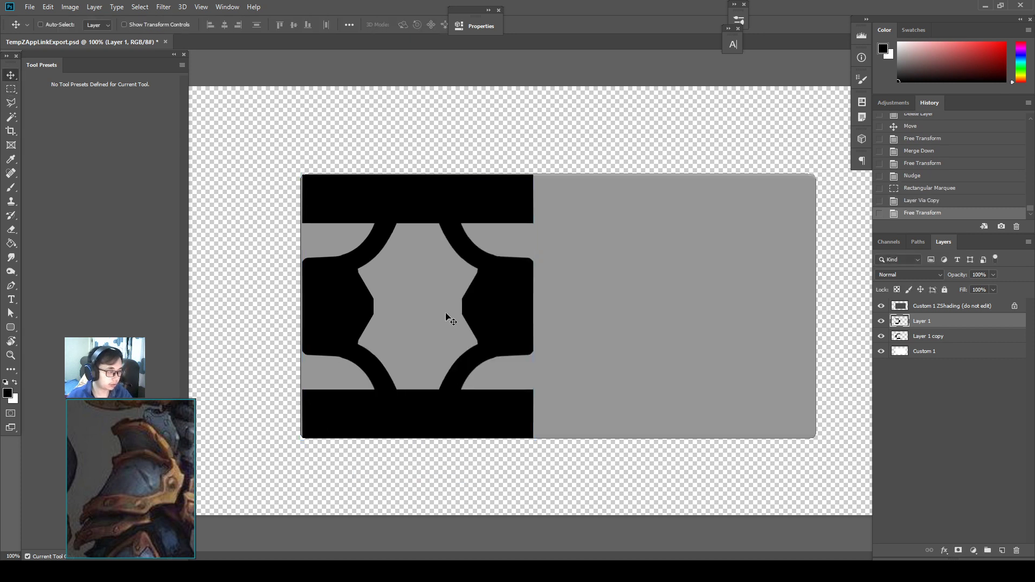
drag(447, 317, 728, 319)
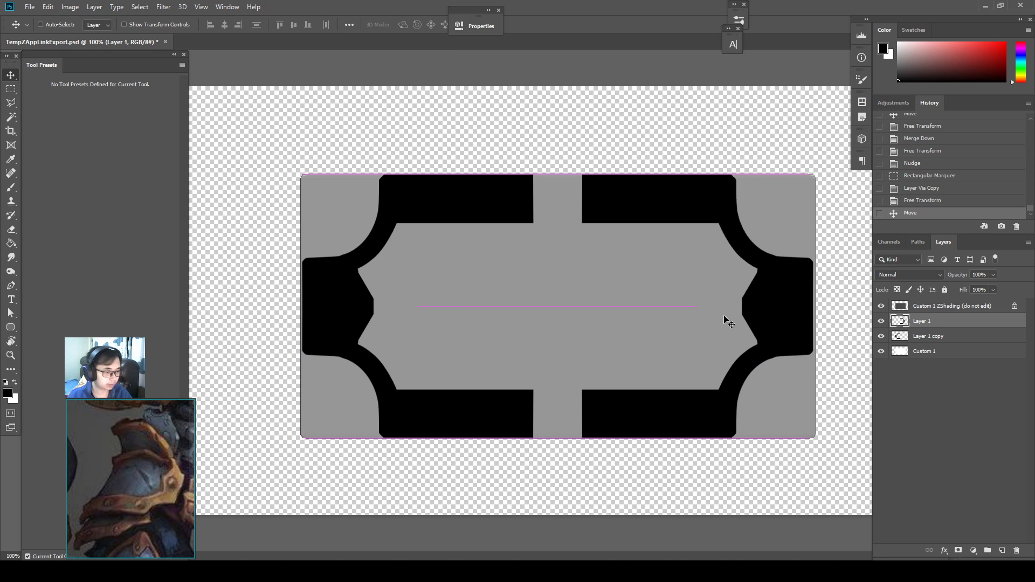
key(Right)
key(Right)
key(Right)
key(Right)
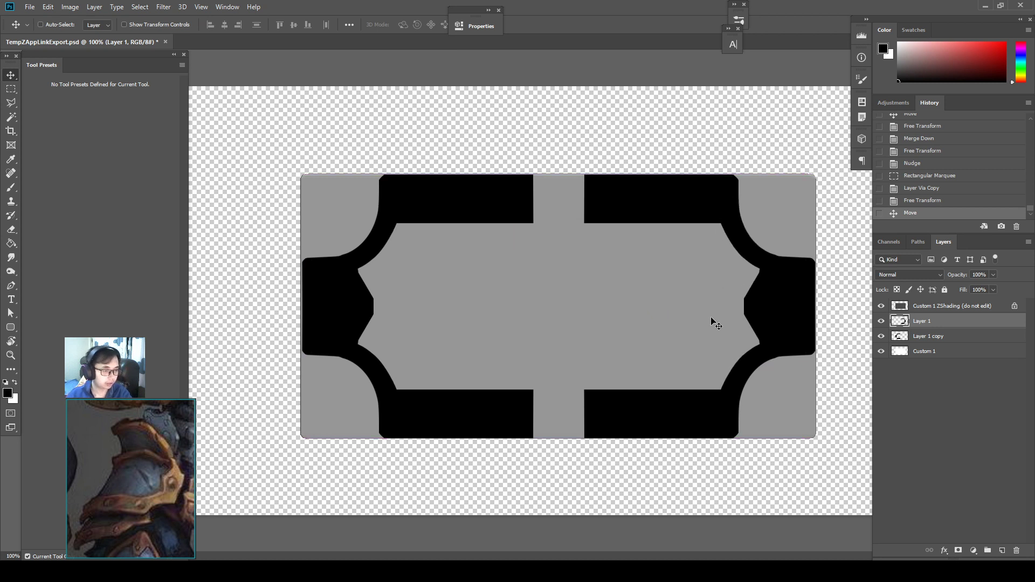
key(Left)
key(Left)
Step: Duplicate a section of the mirrored half's upper and lower bars leftward to close the central gaps
key(m)
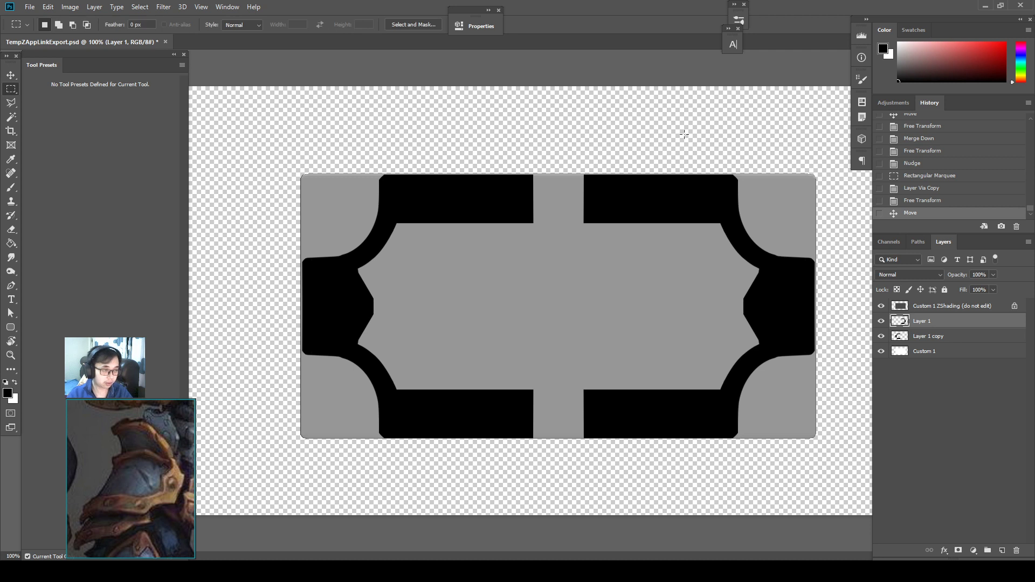
drag(686, 131, 590, 454)
key(v)
alt+drag(612, 354, 554, 323)
key(ctrl+d)
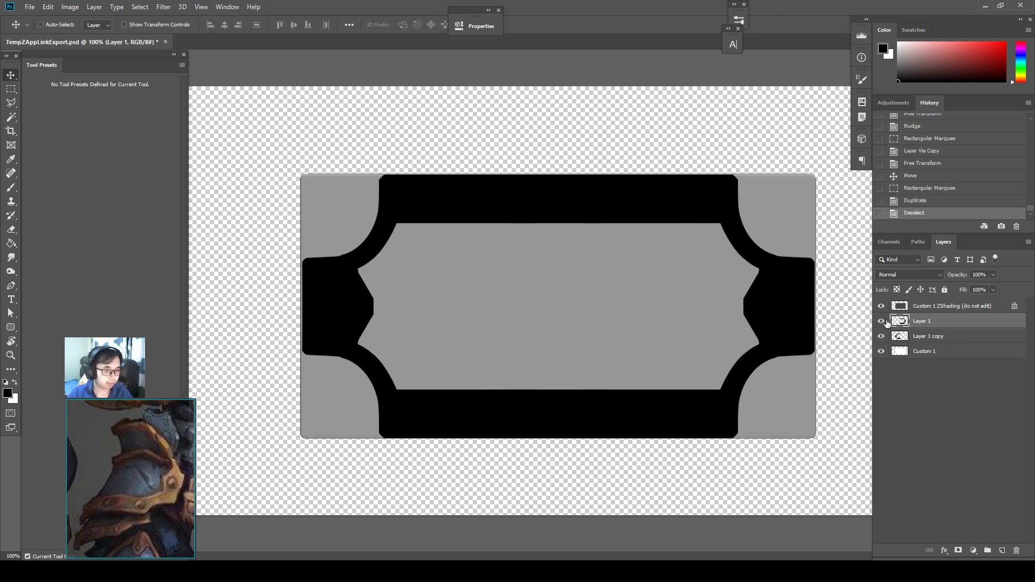
Step: Merge Layer 1 down into Layer 1 copy, toggling layer visibility to check the complete frame
triple_click(884, 321)
click(882, 321)
key(ctrl+e)
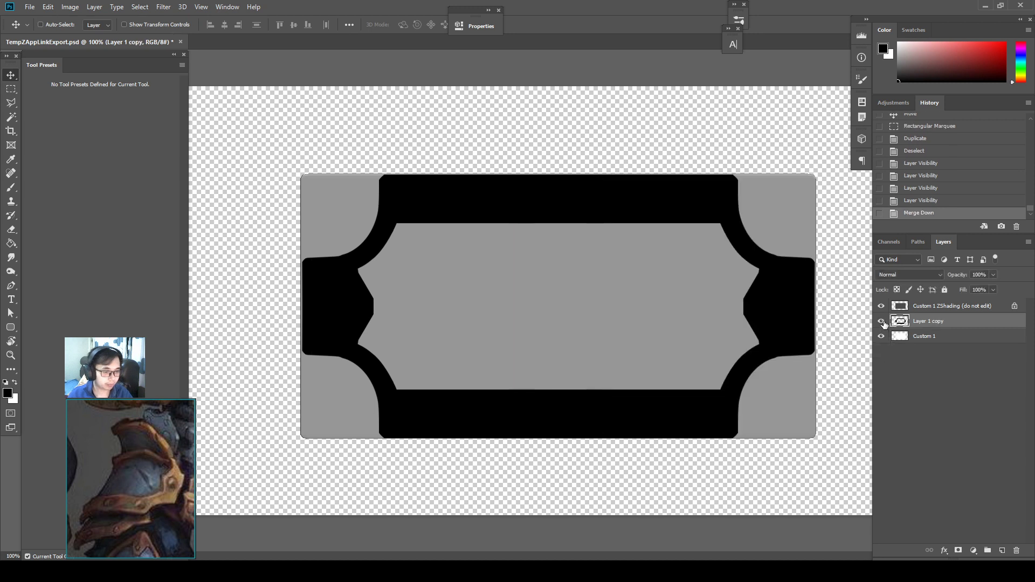
click(882, 321)
click(882, 322)
click(882, 322)
click(882, 322)
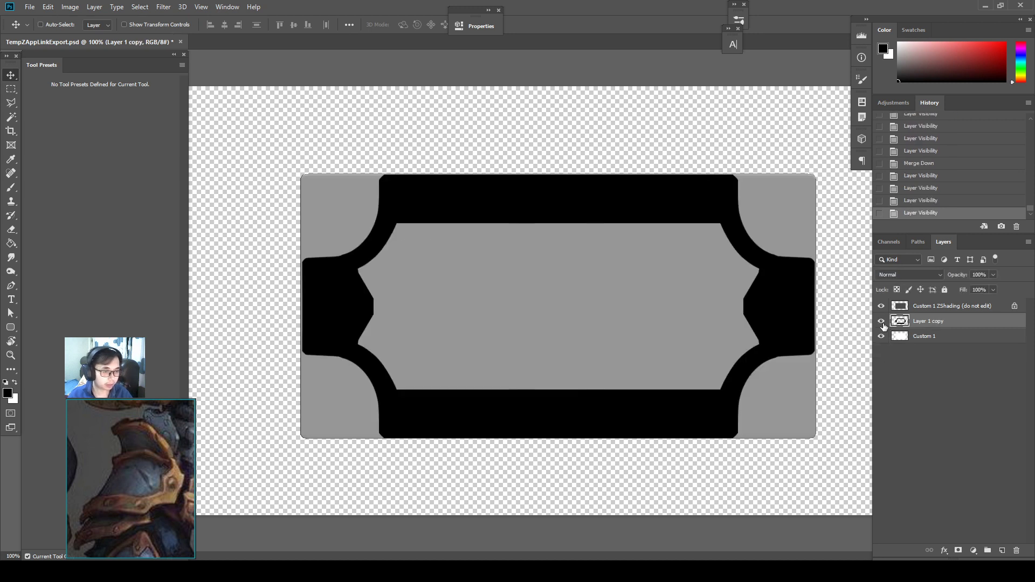
click(882, 322)
click(882, 322)
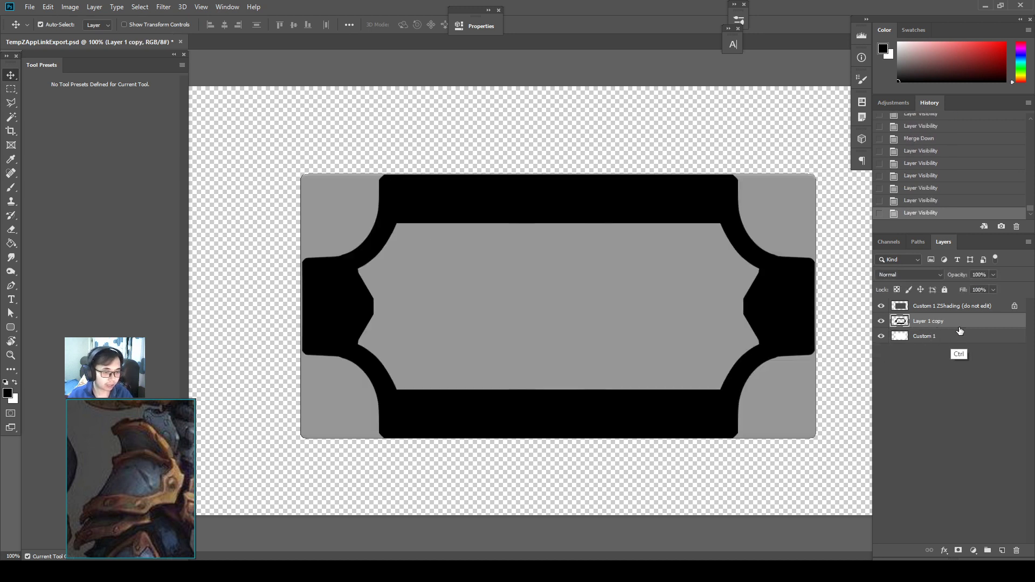
Step: Copy the complete trim frame into a new 952 × 489 pixel document with a white background
key(ctrl)
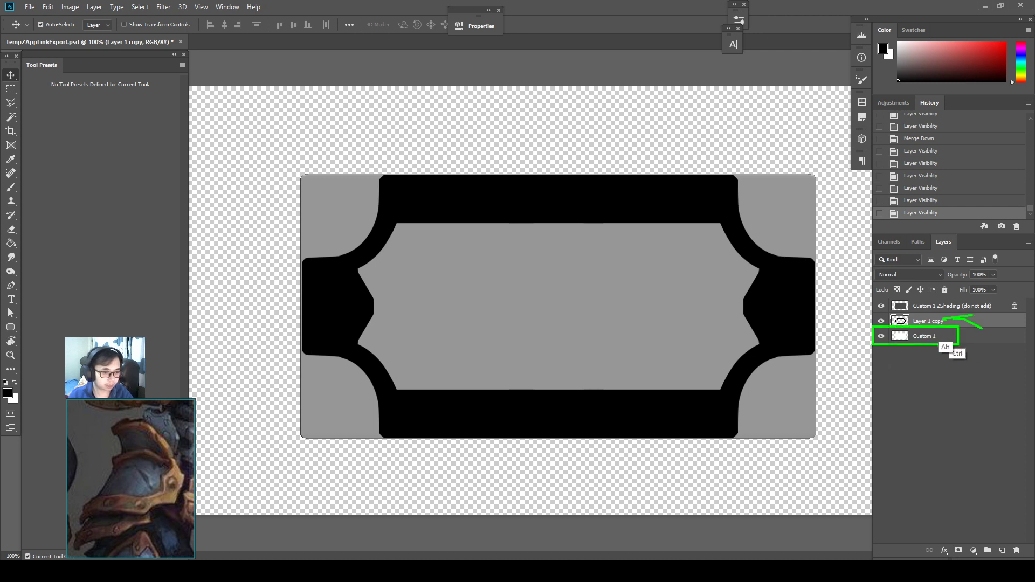
key(ctrl+a)
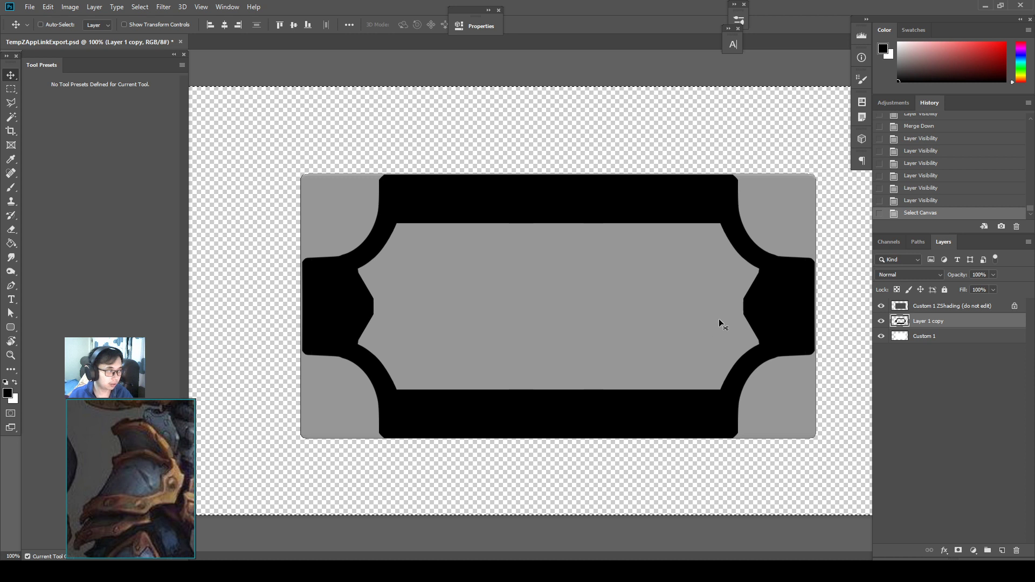
key(m)
click(835, 131)
drag(835, 131, 274, 472)
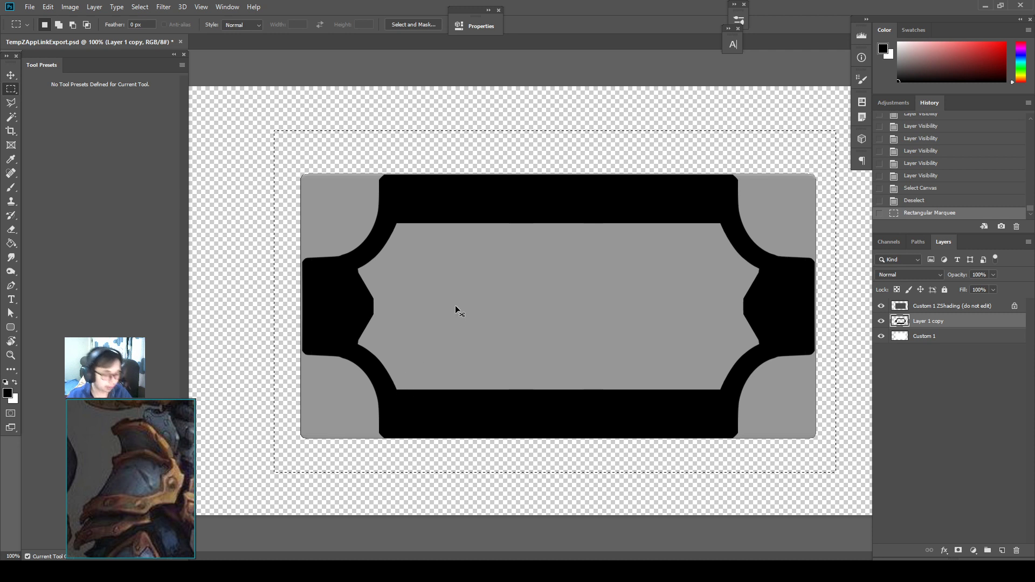
key(ctrl+n)
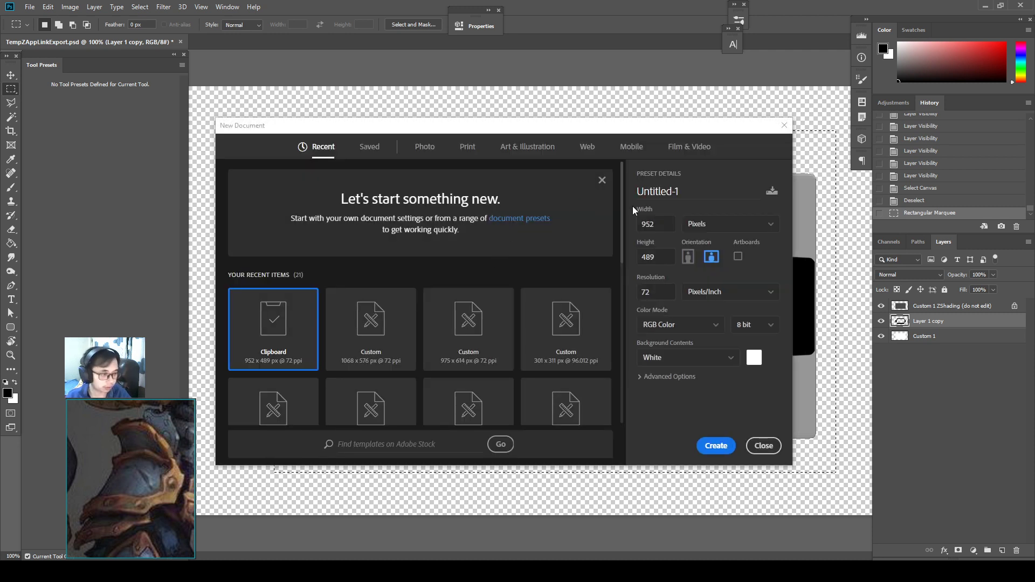
key(Escape)
key(ctrl+v)
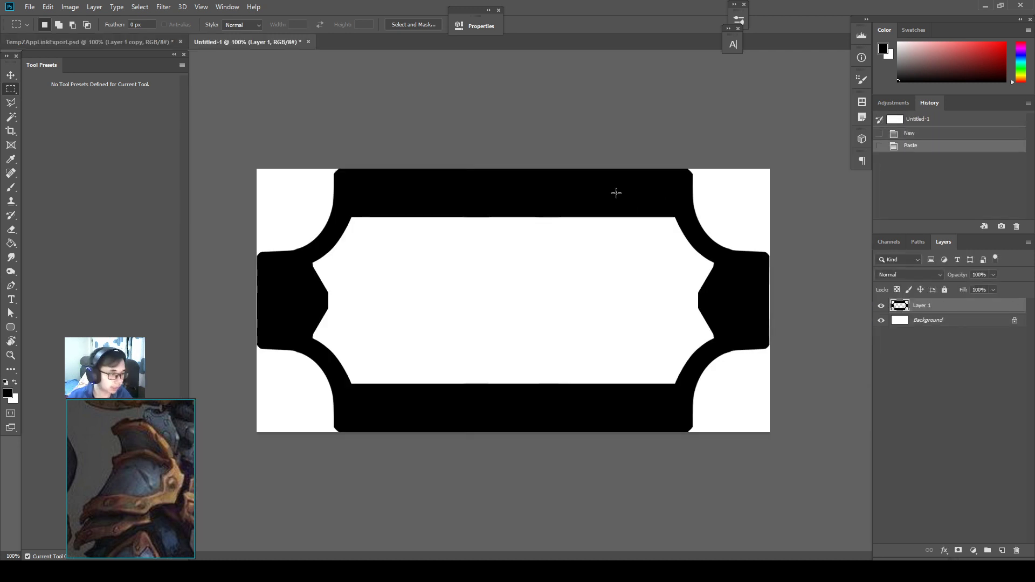
ctrl+drag(318, 33, 187, 51)
drag(288, 61, 387, 163)
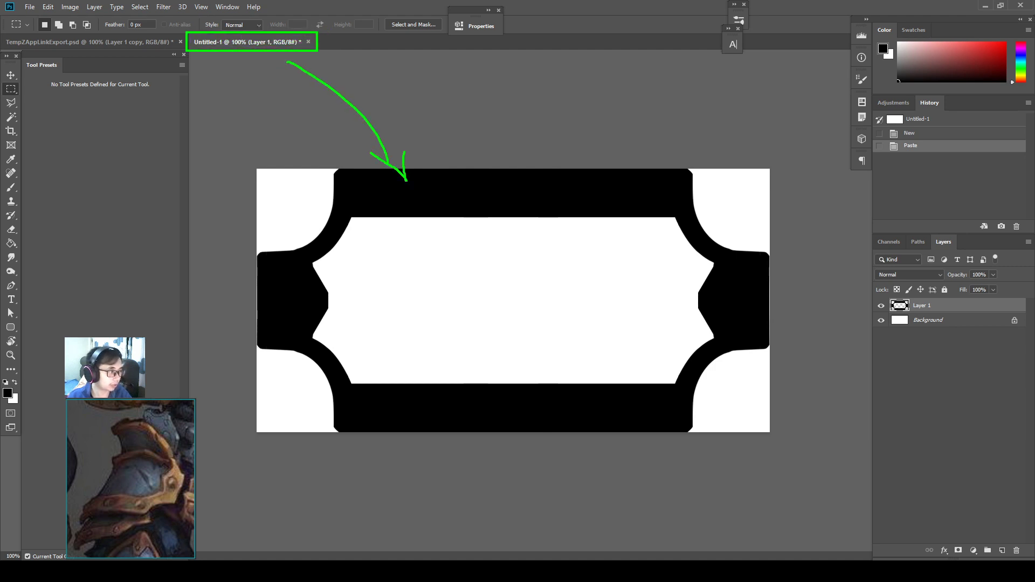
Step: Return to TempZAppLinkExport.psd, clear the selection and merge Layer 1 copy down into the Custom 1 layer
click(91, 41)
key(ctrl+d)
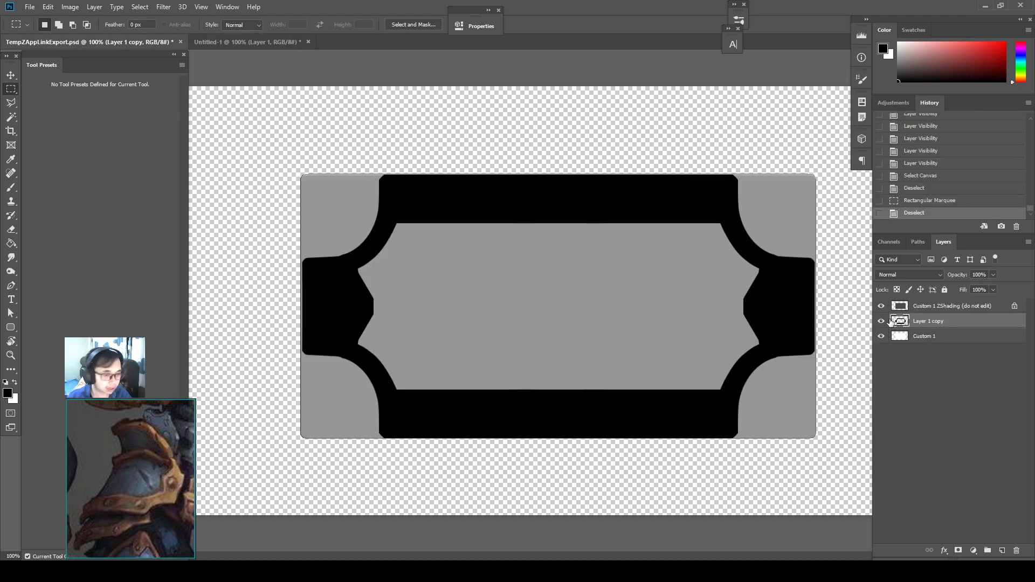
key(v)
double_click(881, 321)
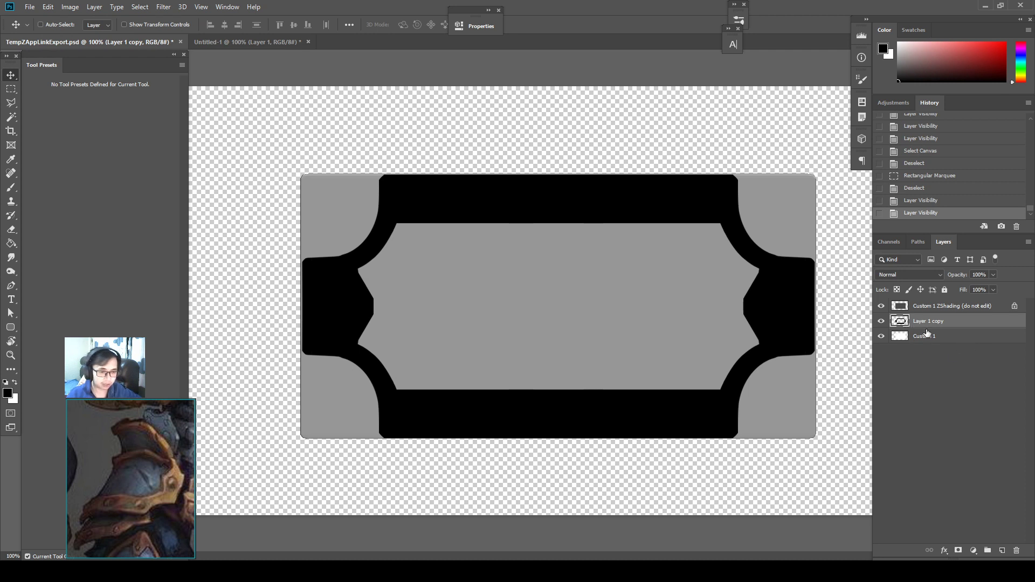
key(ctrl+e)
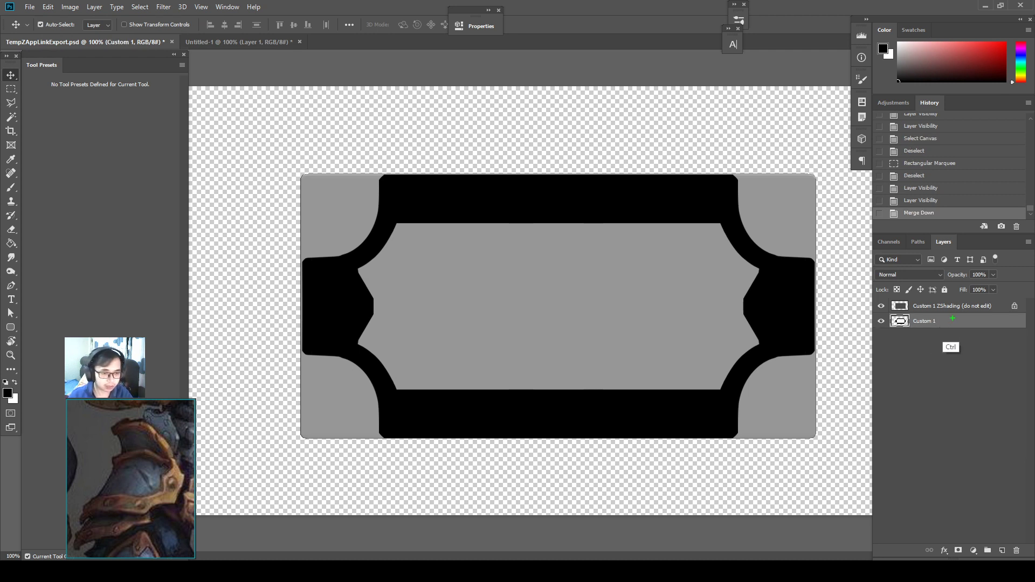
Step: Close TempZAppLinkExport.psd and save its changes
ctrl+drag(950, 313, 873, 328)
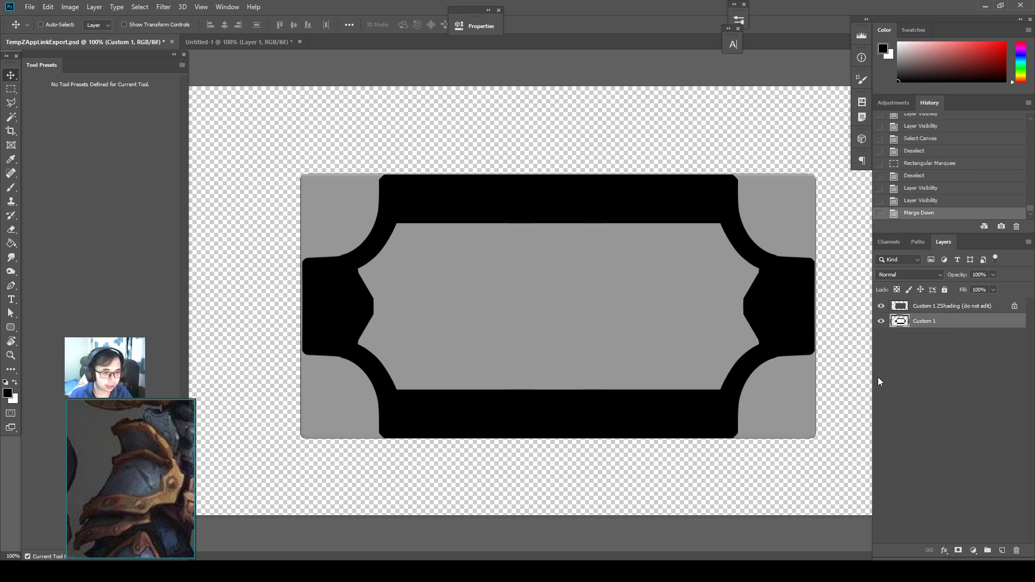
key(ctrl+w)
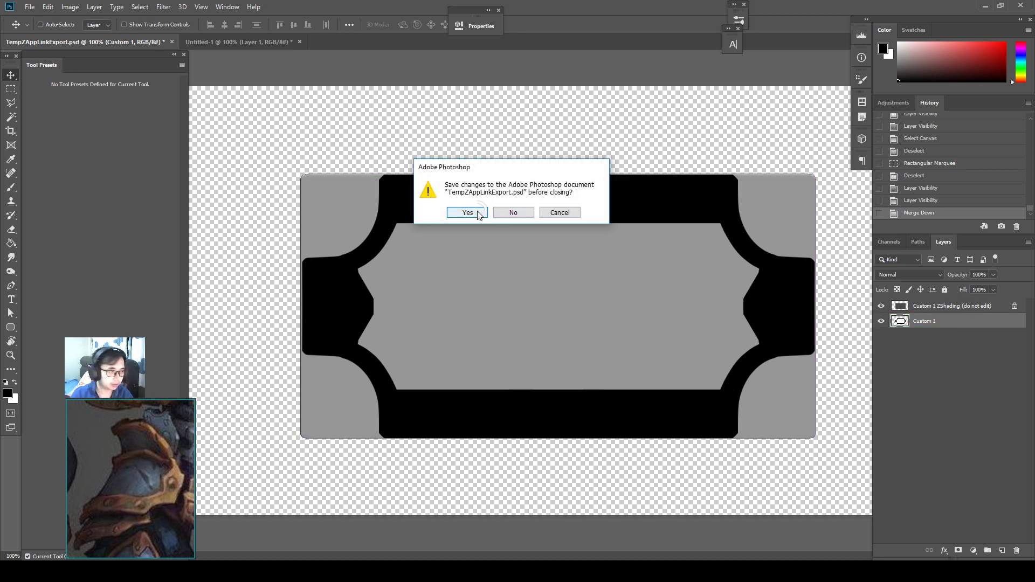
click(467, 213)
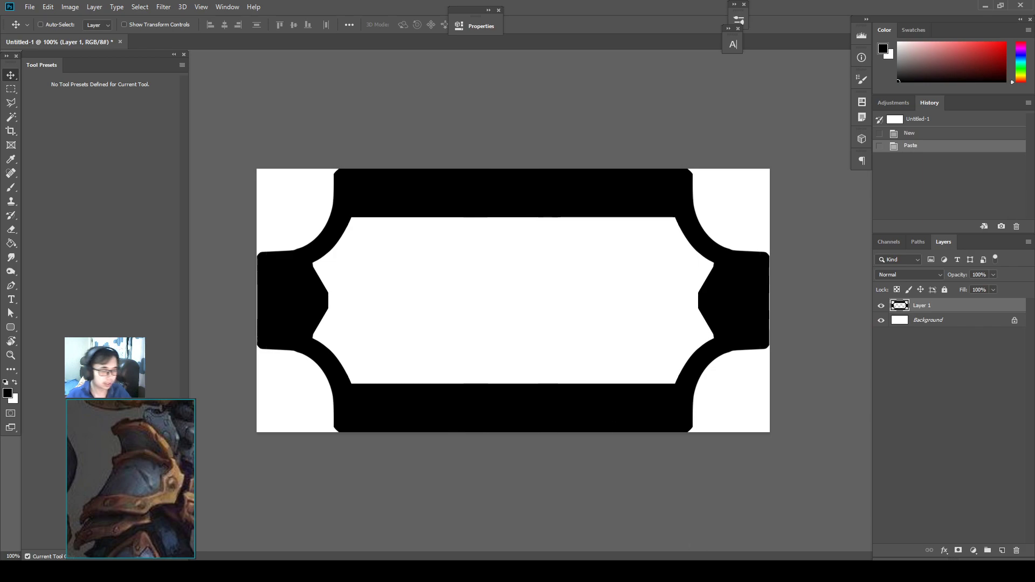
Step: Switch to ZBrush, re-enter from ZAppLink and accept the edited projection of the current view with Fade on
key(alt+Tab)
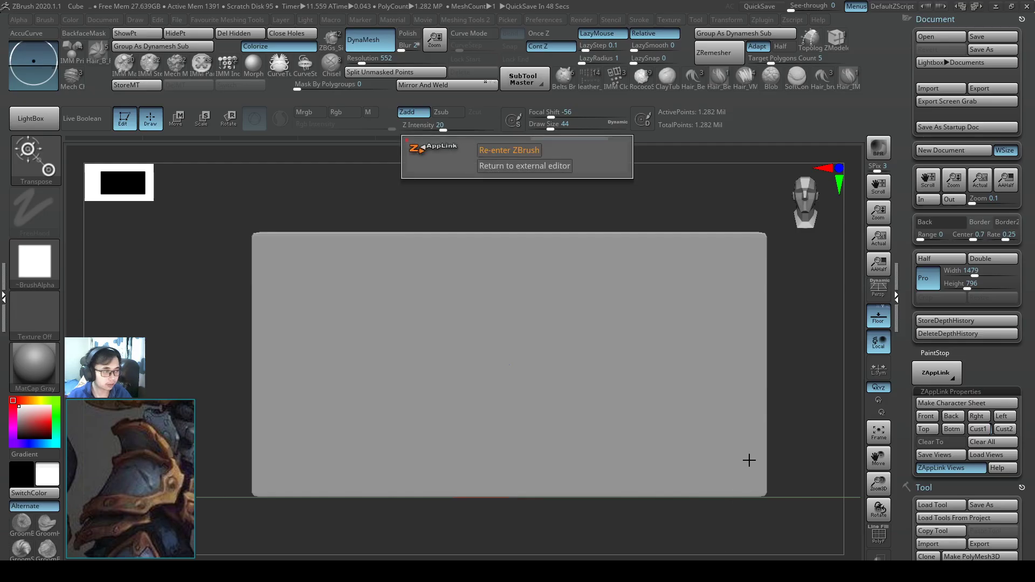
click(537, 150)
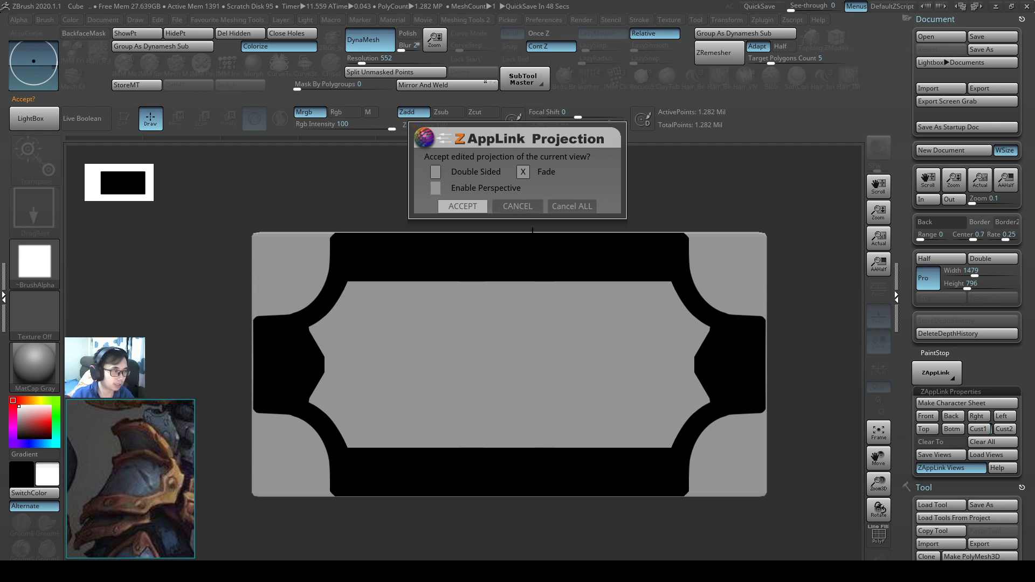
click(462, 206)
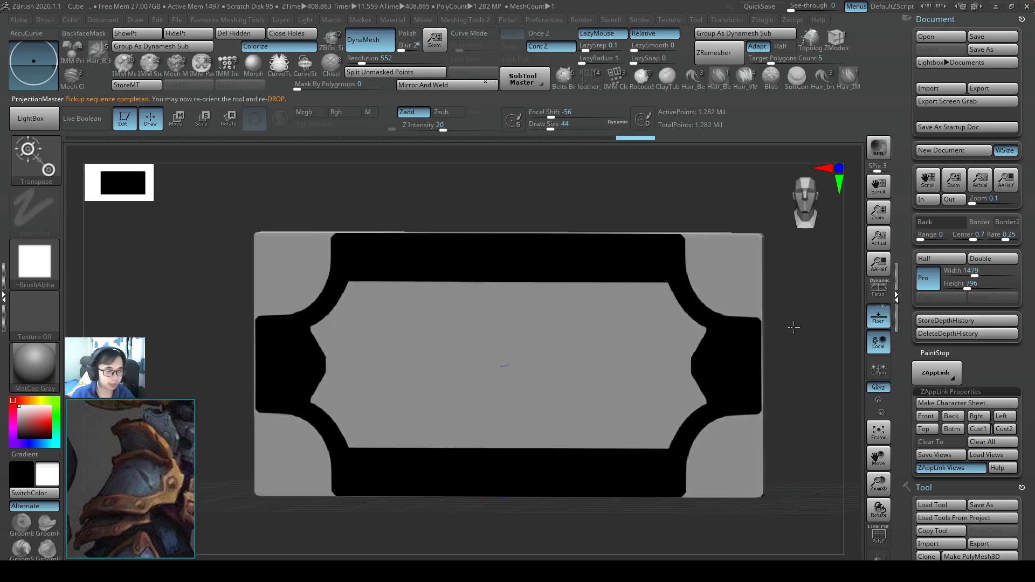
Step: Orbit the slab and toggle its polypaint display off and on to check the projected black trim
drag(792, 326, 793, 339)
click(312, 51)
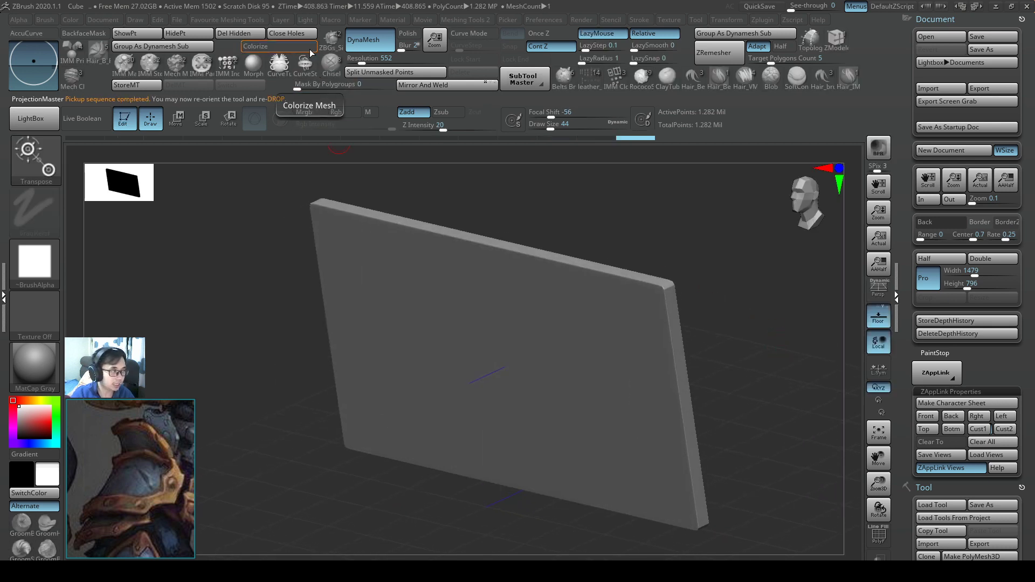
click(313, 51)
click(935, 18)
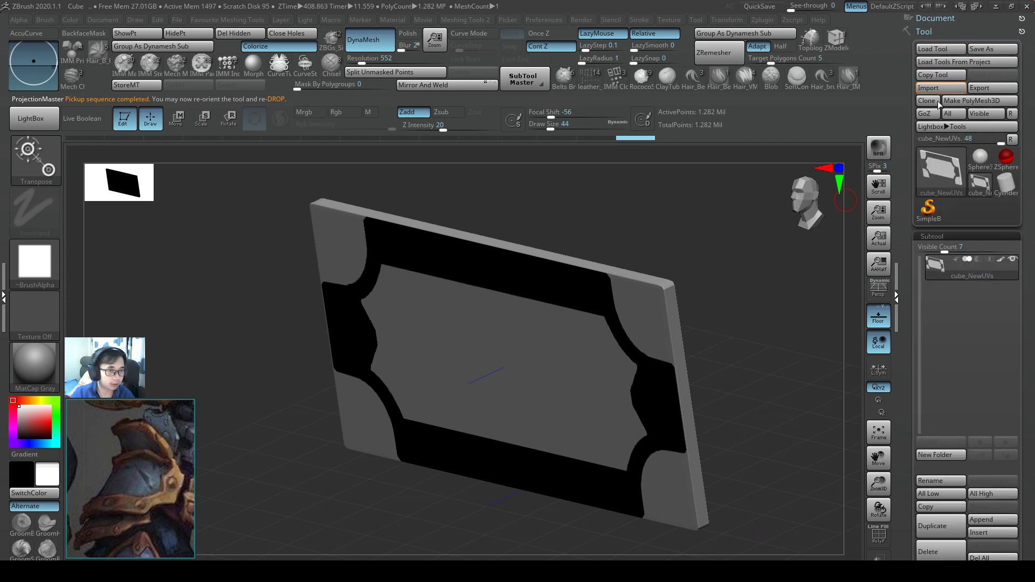
click(1001, 260)
click(1003, 259)
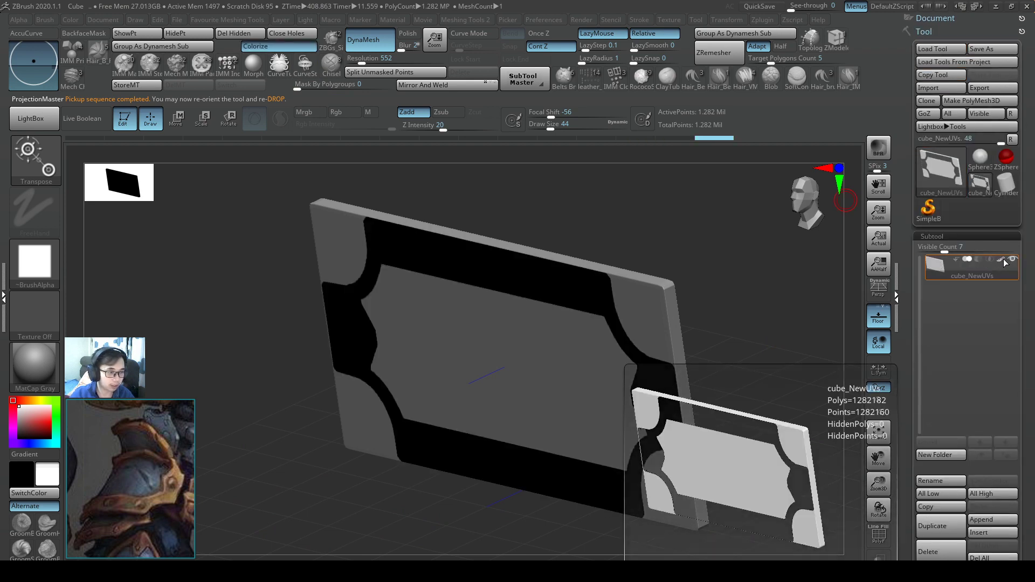
click(1003, 259)
click(1002, 259)
click(1001, 258)
click(1001, 258)
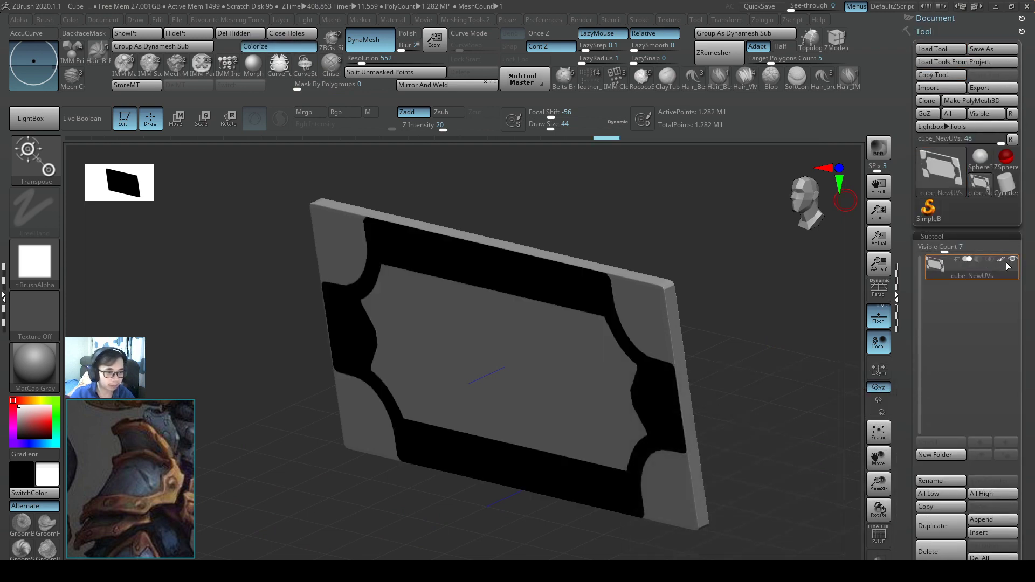
Step: Turn off Colorize for the slab and expand the Mask By Color options under Masking
click(931, 236)
scroll(948, 269, down, 2)
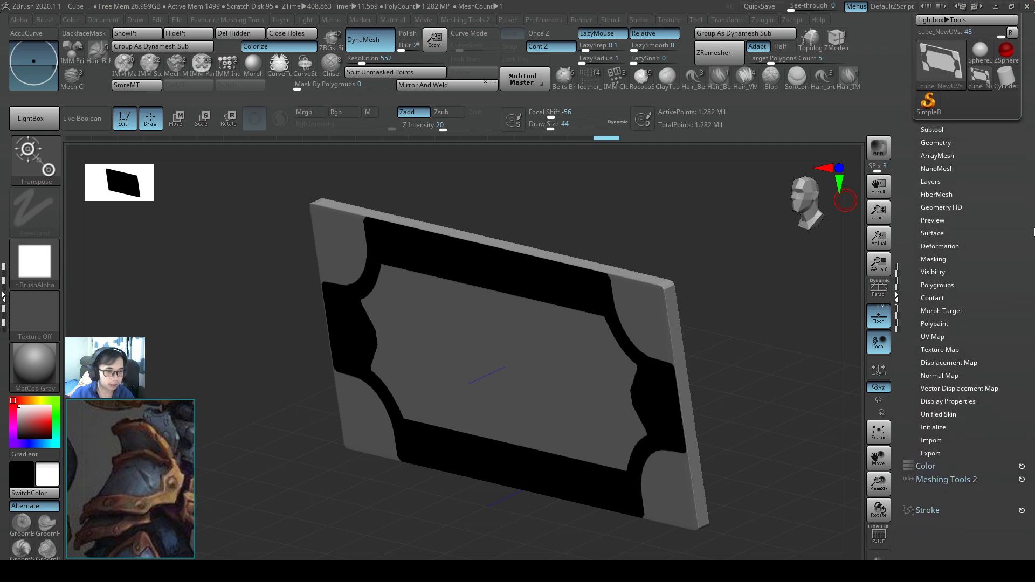
click(933, 255)
scroll(964, 432, down, 2)
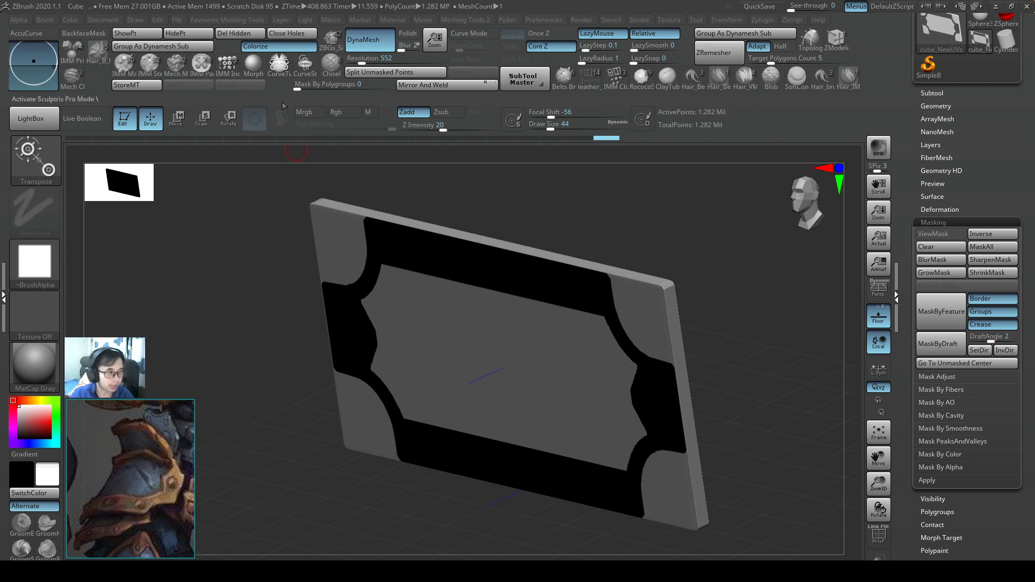
click(290, 48)
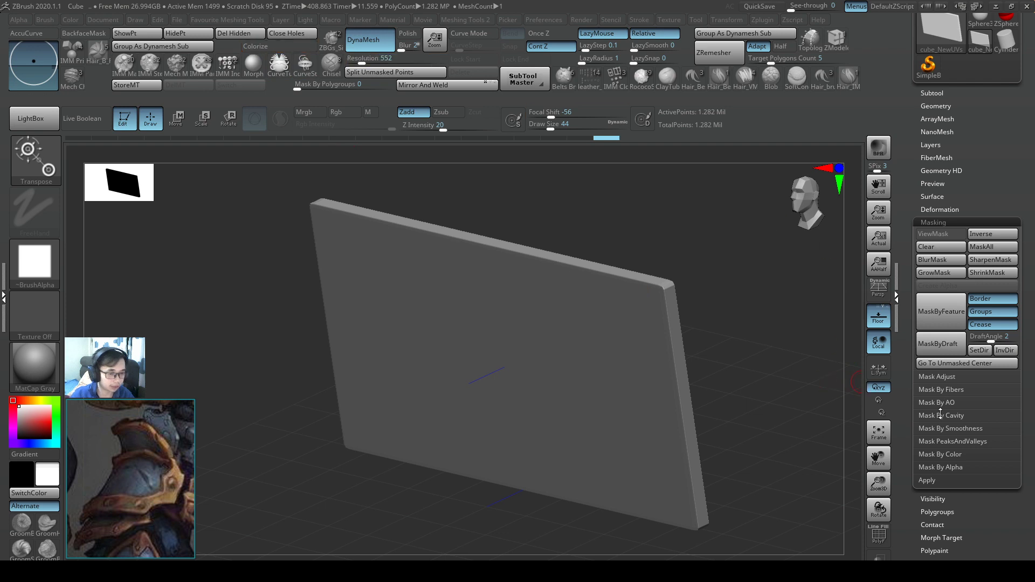
click(970, 456)
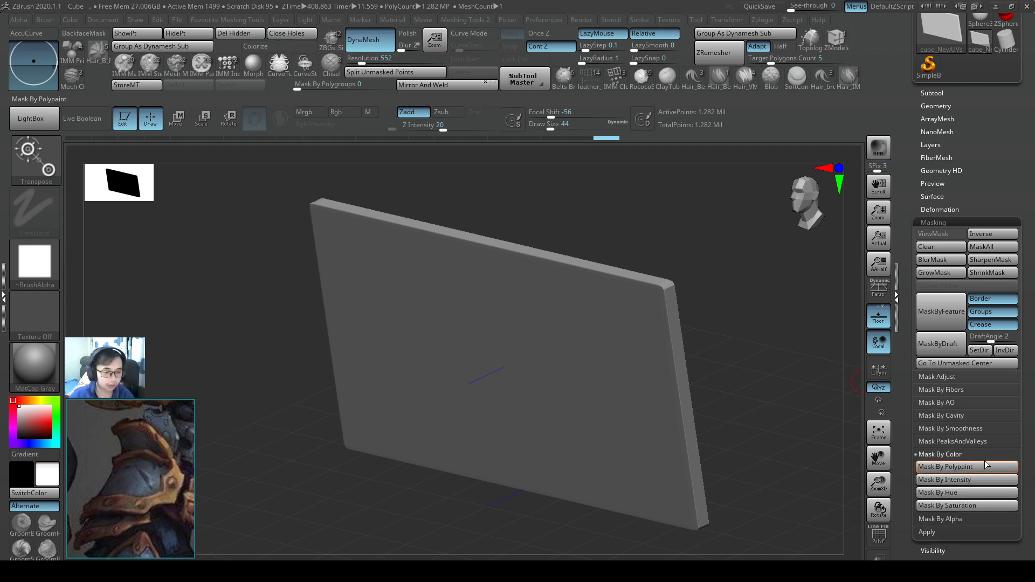
key(ctrl)
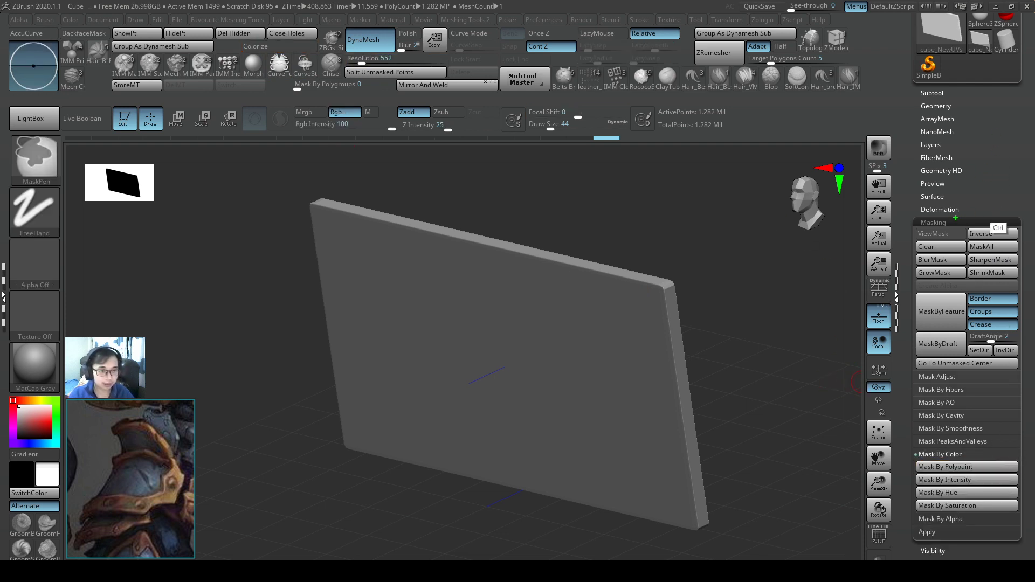
ctrl+drag(953, 227, 912, 228)
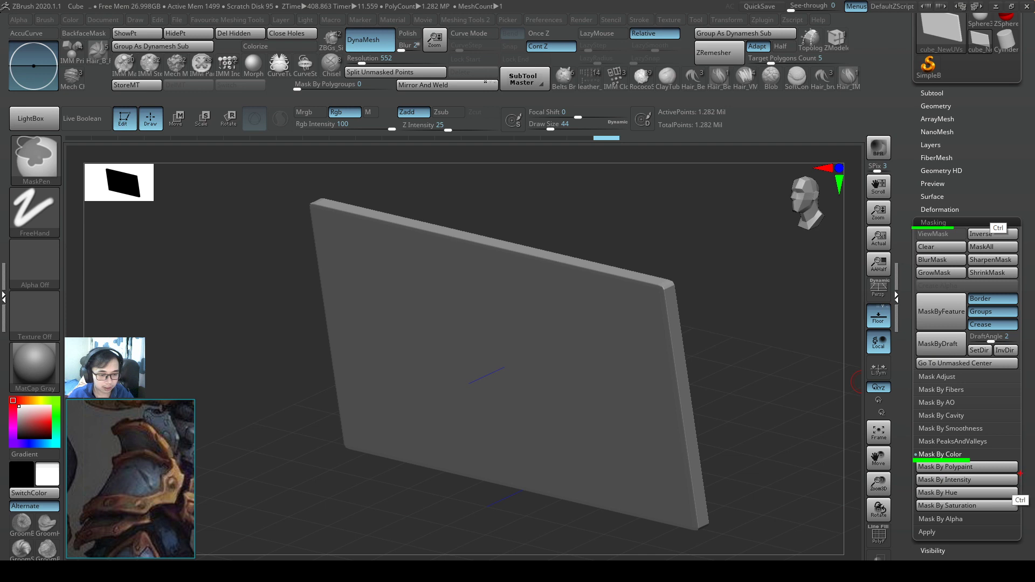
ctrl+drag(1021, 473, 913, 486)
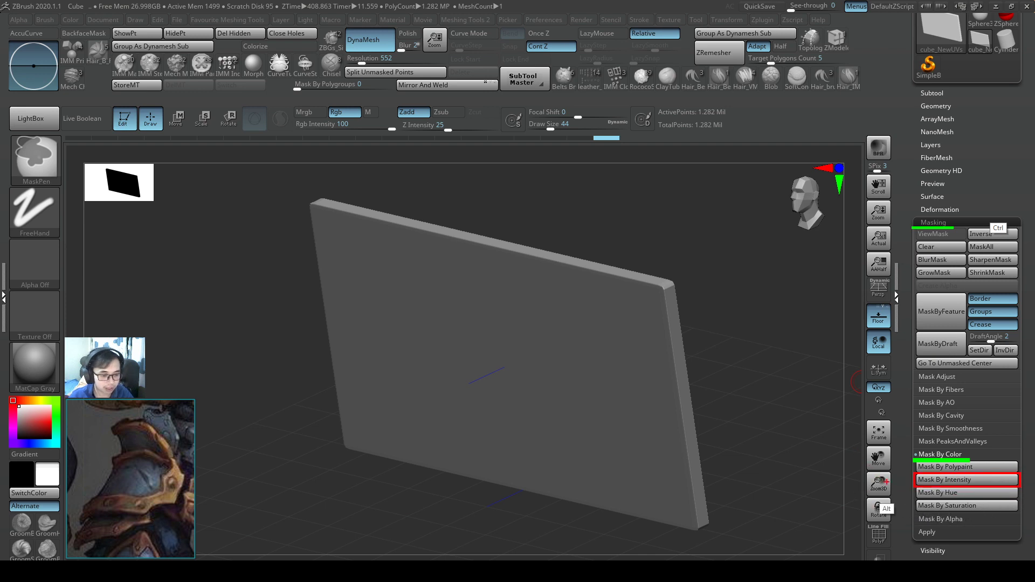
alt+drag(914, 482, 668, 472)
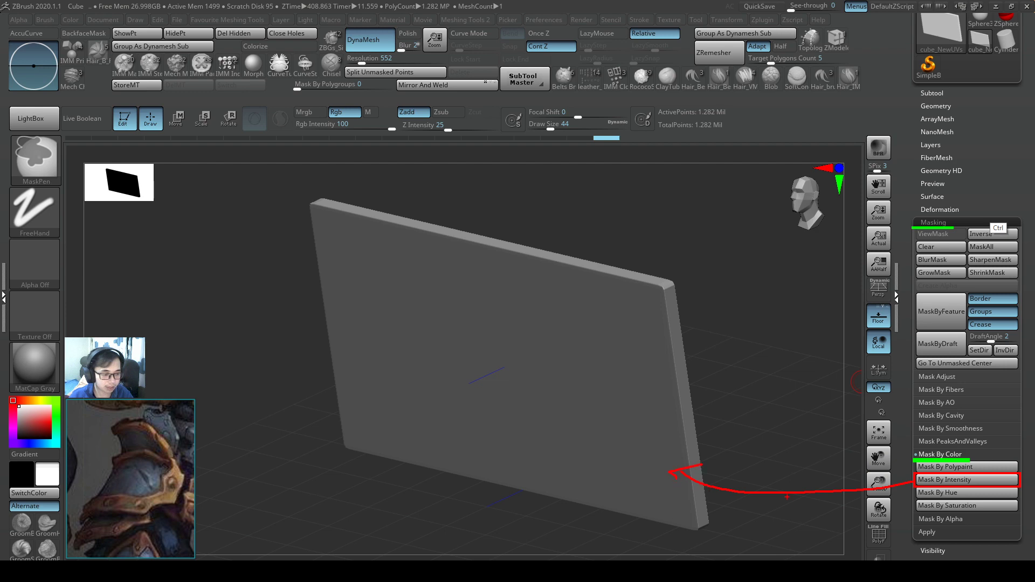
Step: Switch to Move mode, mask the slab's trim by intensity and inspect the mask from the front and at an angle
key(w)
click(966, 479)
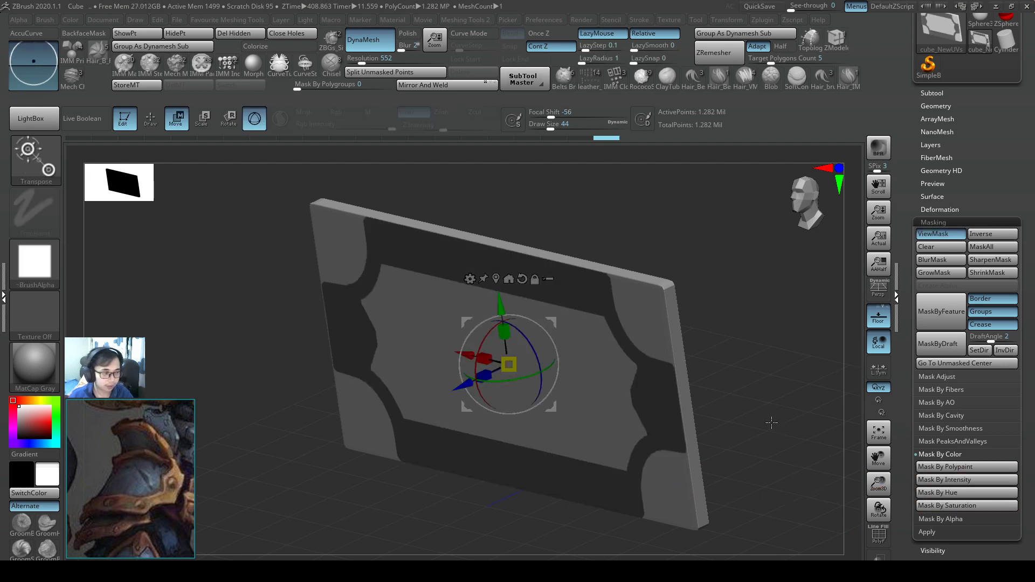
drag(771, 423, 728, 326)
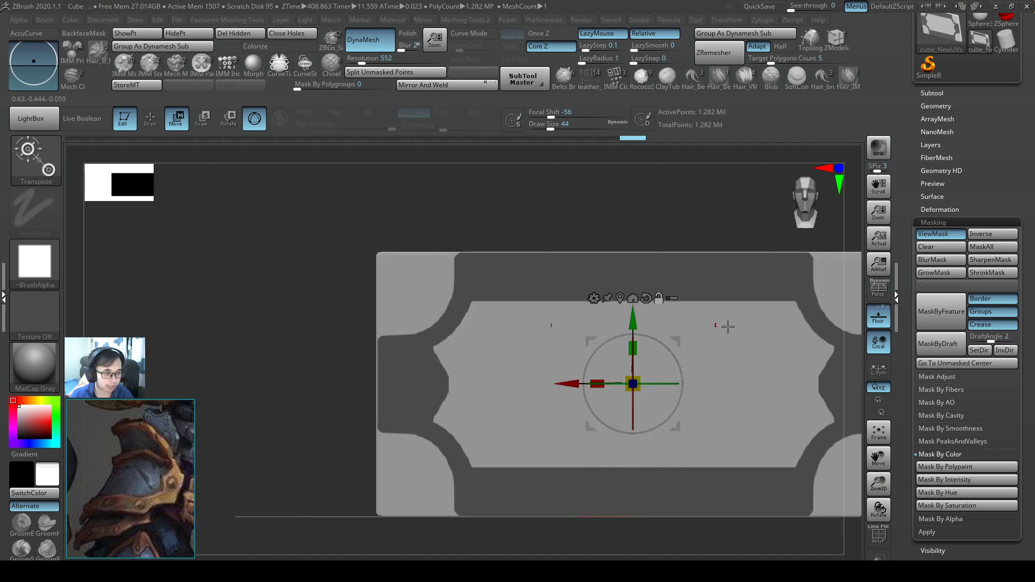
alt+right_drag(728, 327, 634, 386)
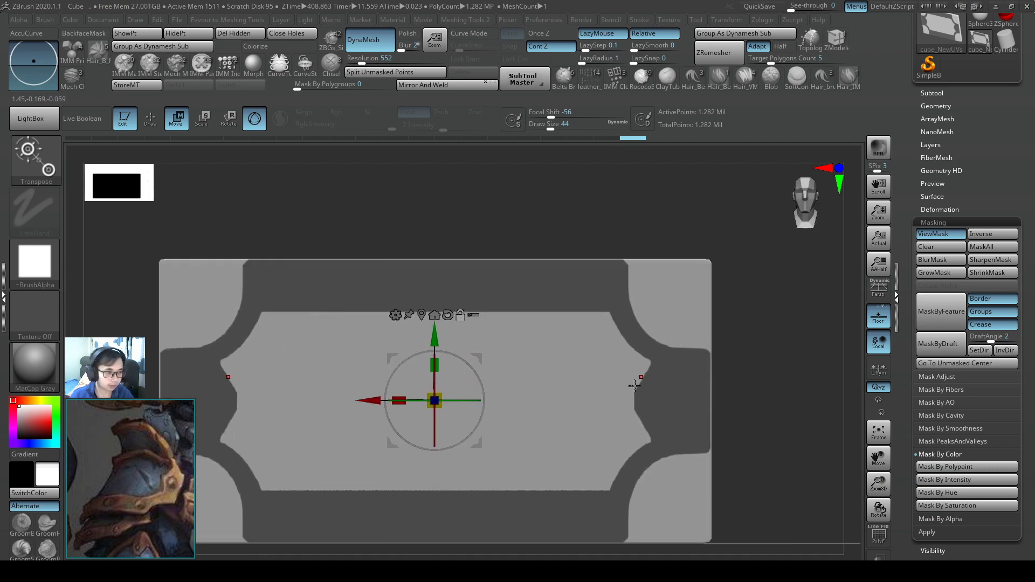
alt+drag(635, 386, 760, 333)
Step: Open the Subtool Extract settings and set the surface smoothness to 100
click(932, 93)
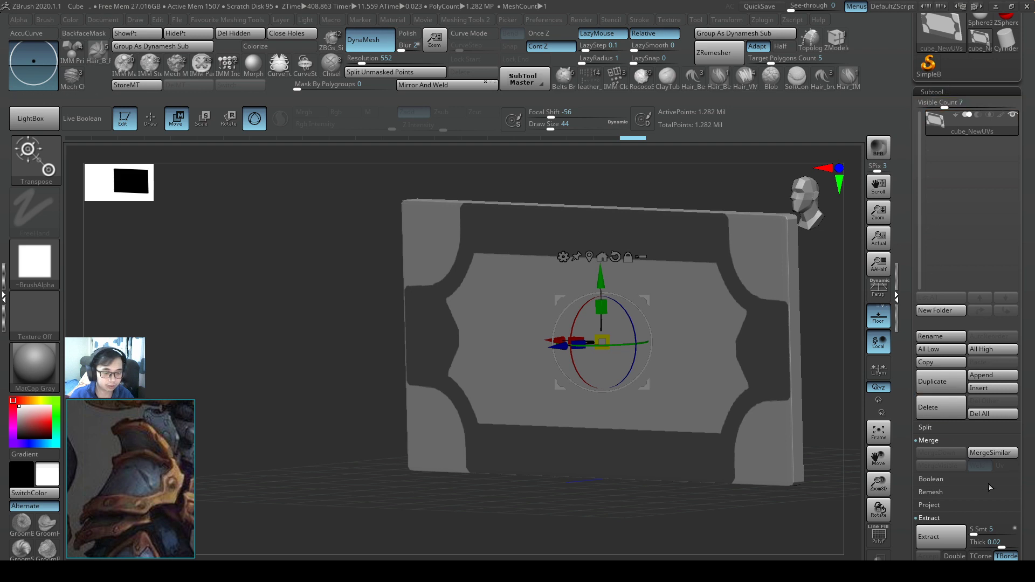
drag(974, 535, 994, 534)
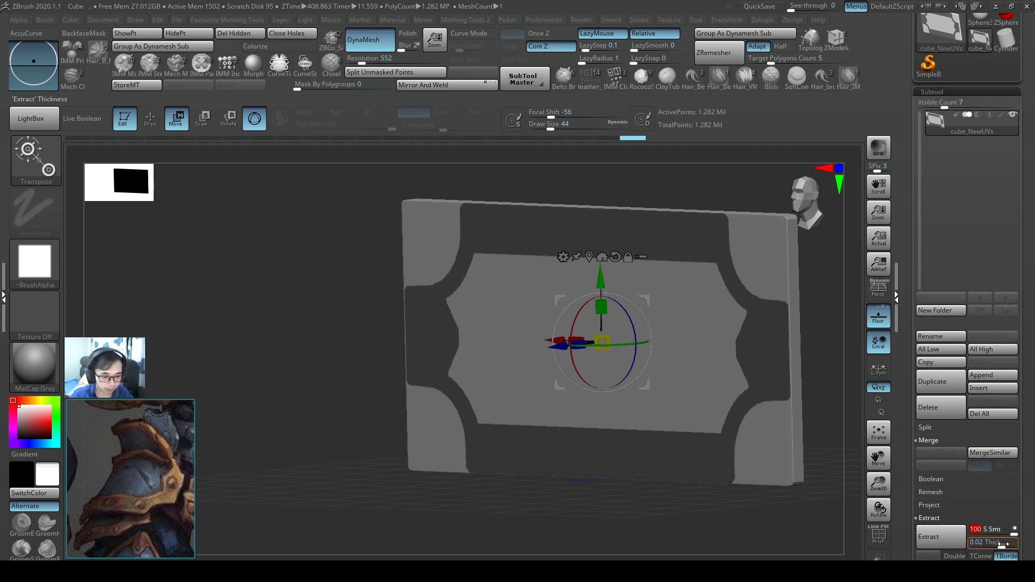
key(ctrl)
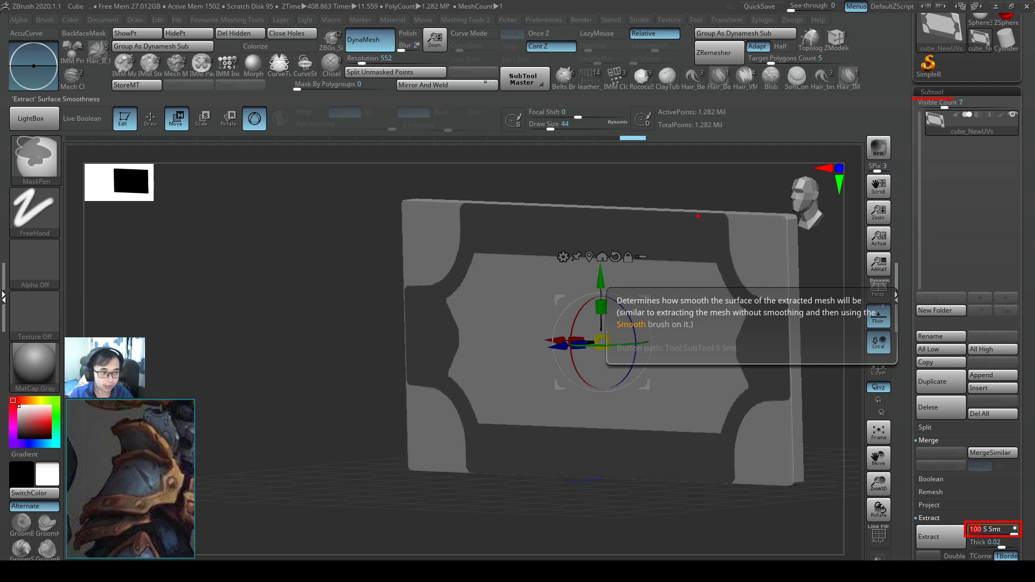
mouse_move(700, 225)
alt+mouse_down()
mouse_move(908, 127)
mouse_move(901, 121)
alt+mouse_up()
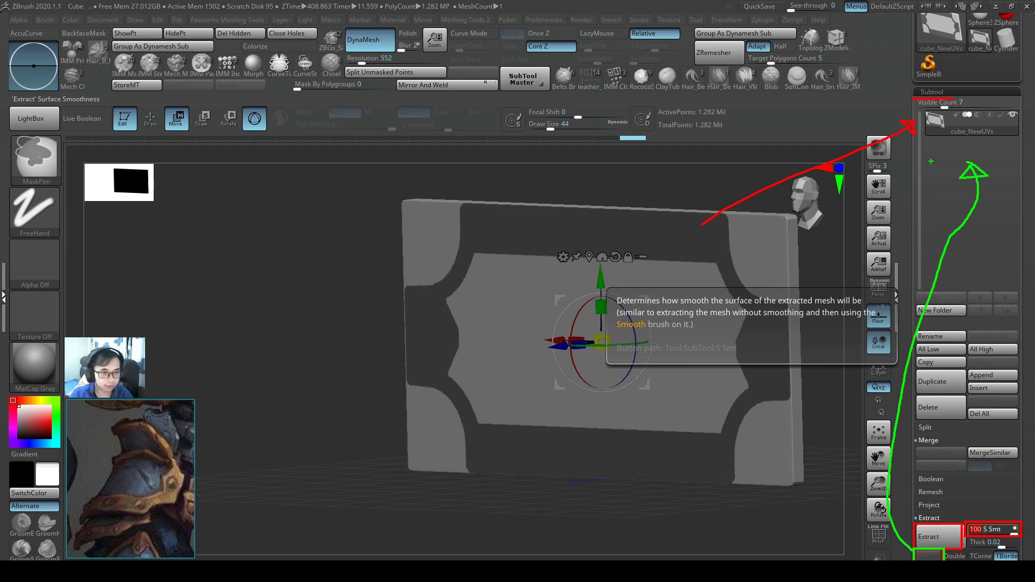
ctrl+drag(918, 135, 1017, 163)
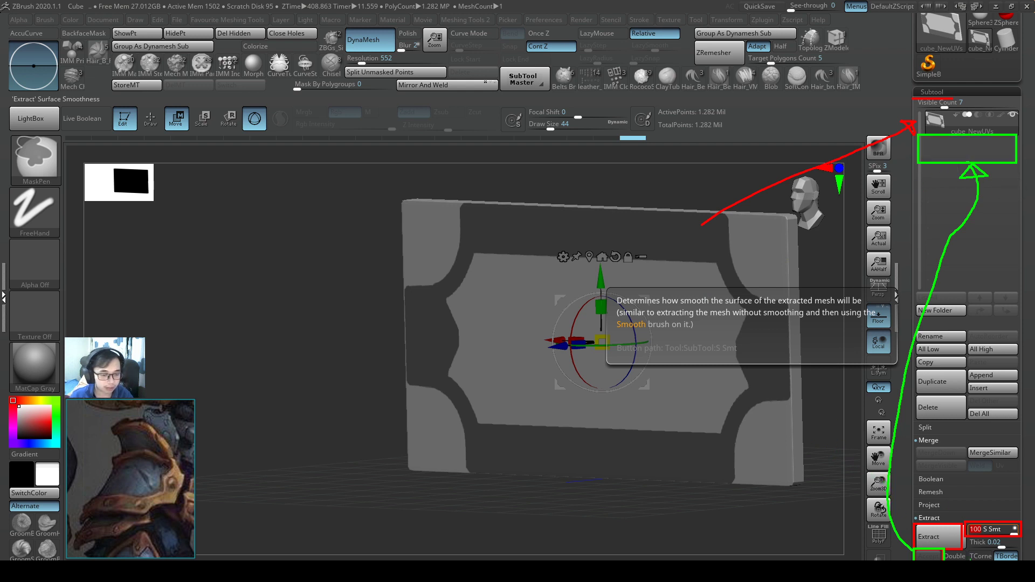
mouse_move(1004, 486)
mouse_down()
mouse_move(1005, 519)
mouse_move(1014, 512)
mouse_move(1001, 512)
mouse_up()
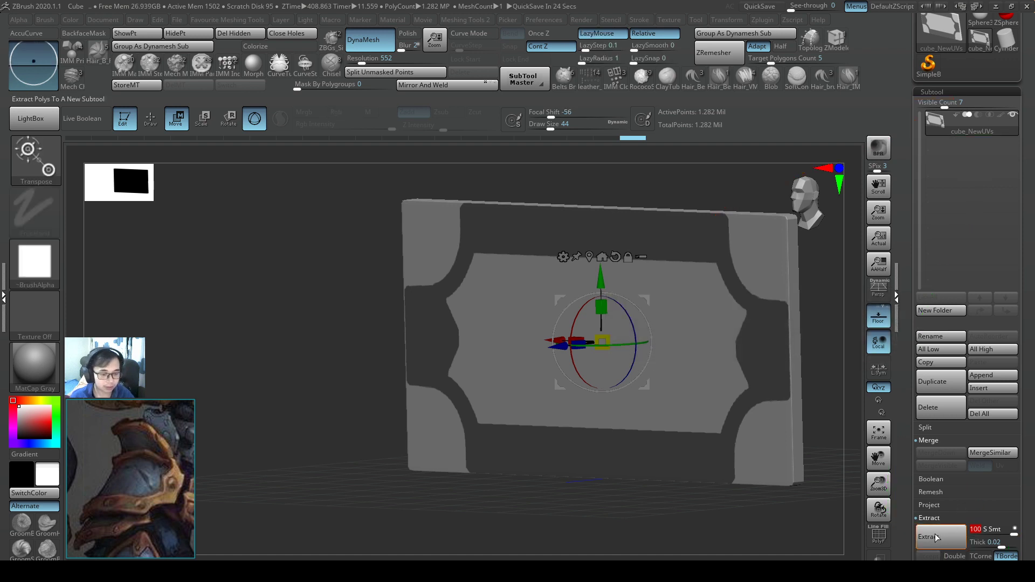
Step: Preview an extraction of the masked trim at 0.02 thickness and orbit around the slab
click(936, 537)
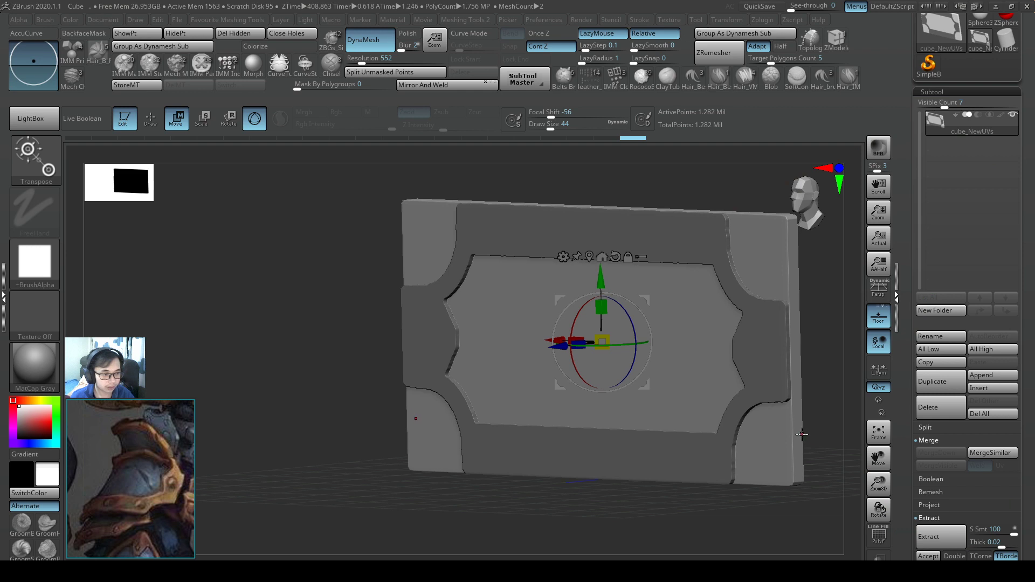
mouse_move(802, 434)
mouse_down()
mouse_move(744, 447)
mouse_move(784, 443)
mouse_up()
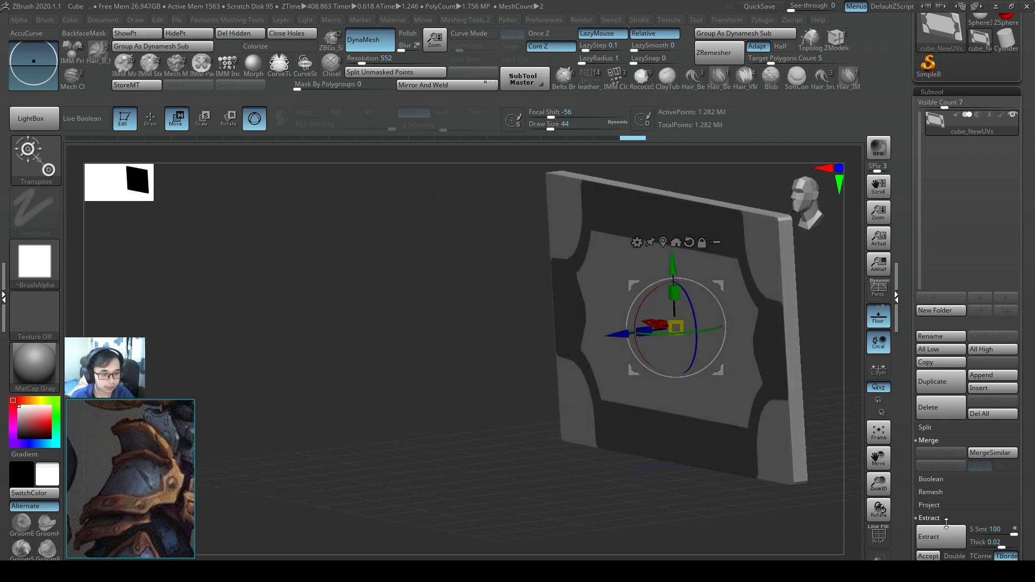
Step: Set the Extract thickness to 0.5
click(983, 542)
text(0)
key(Return)
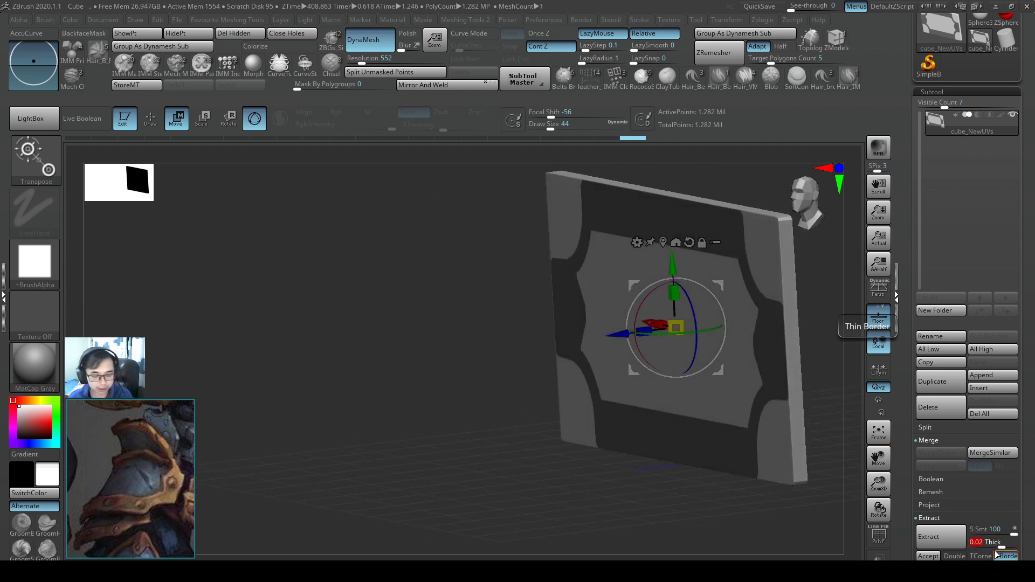
text(.5)
key(Return)
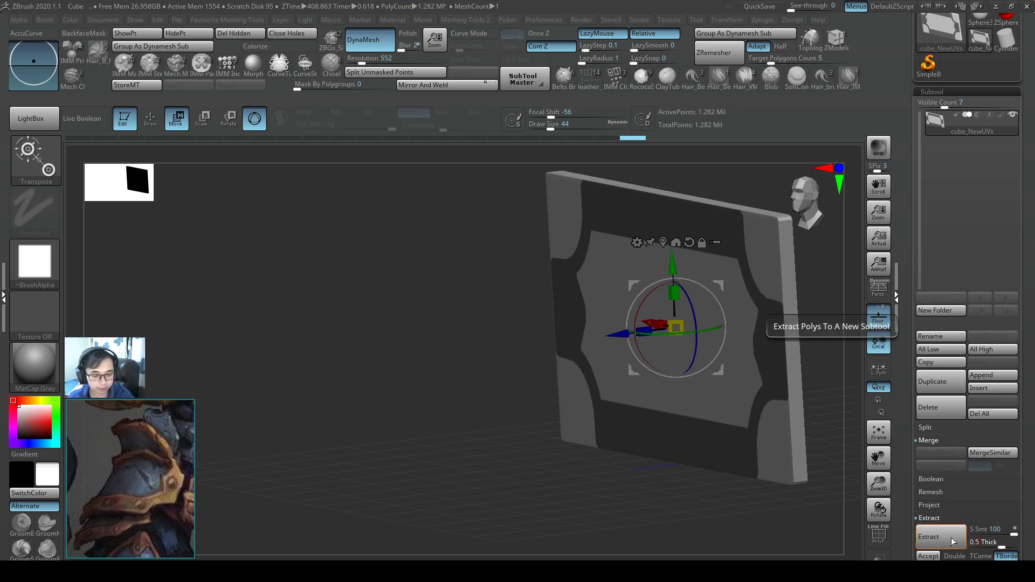
Step: Preview the masked trim's extraction at 0.5 thickness, and extract it as a new subtool with the thickness set to 0.08
click(951, 536)
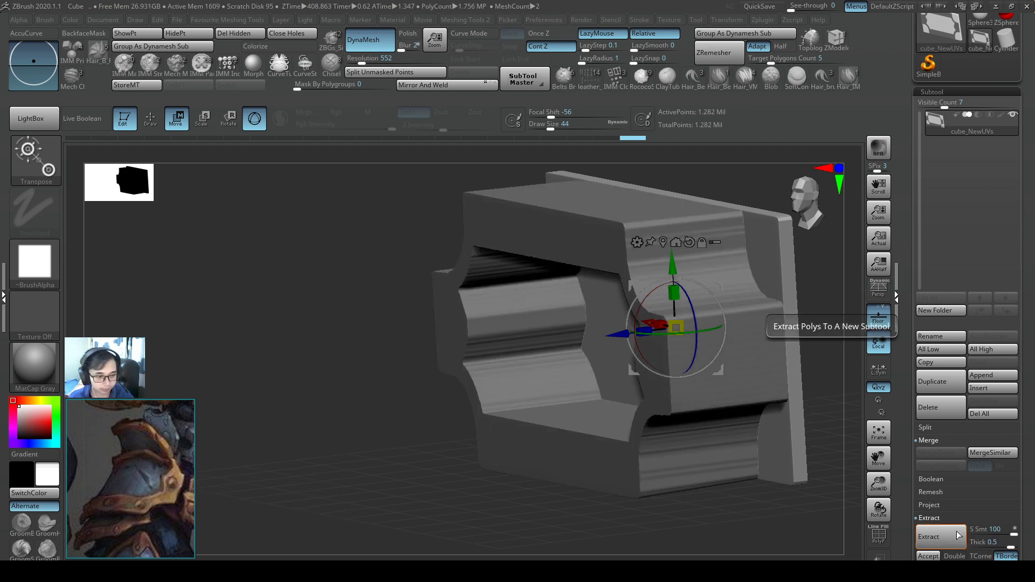
text(0.08)
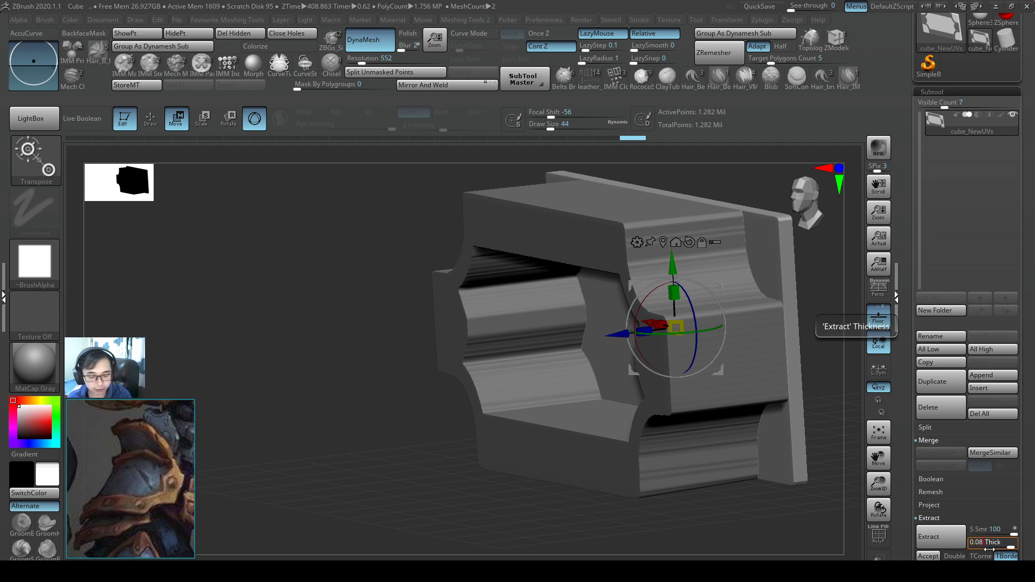
key(Return)
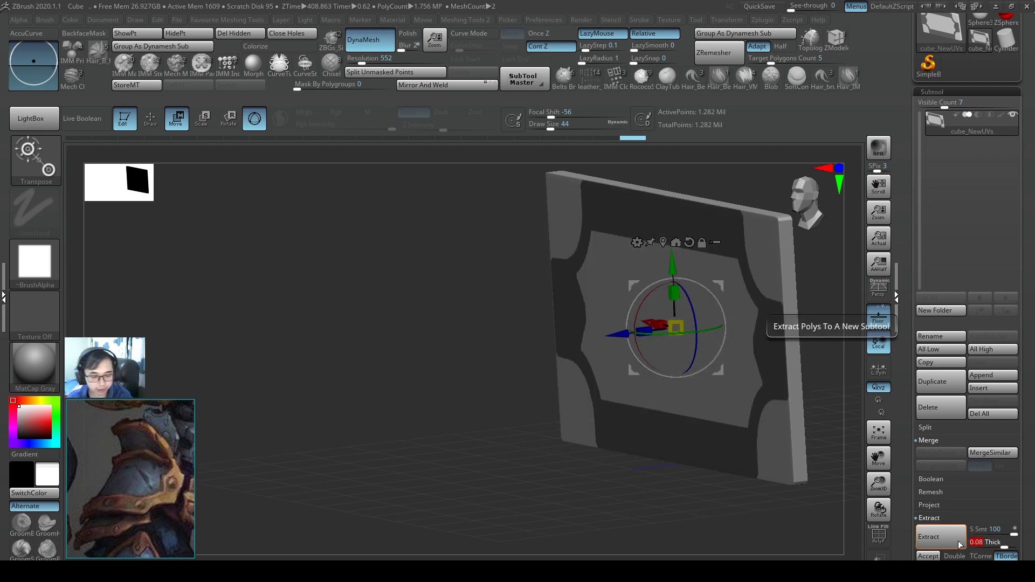
click(964, 543)
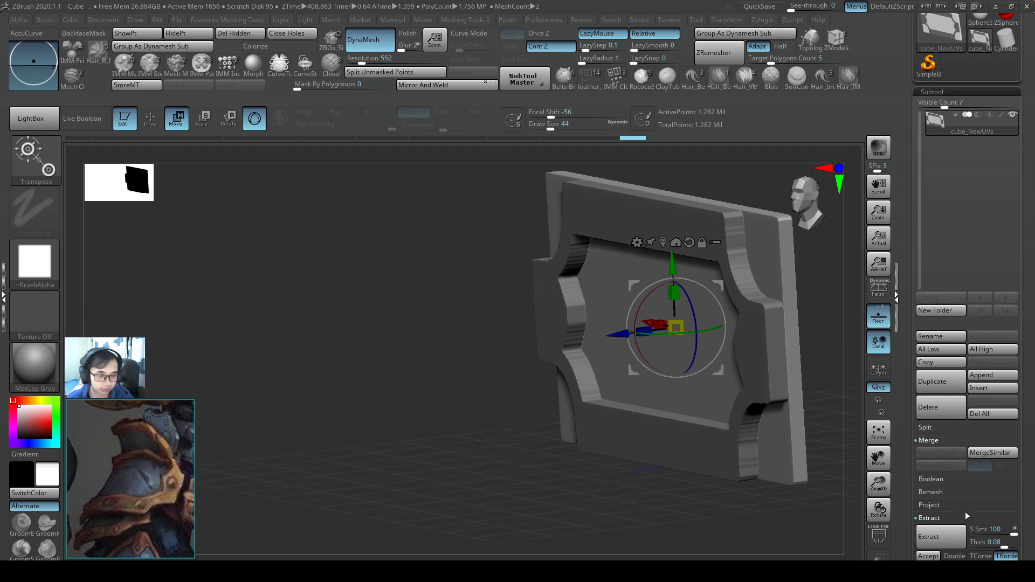
click(929, 556)
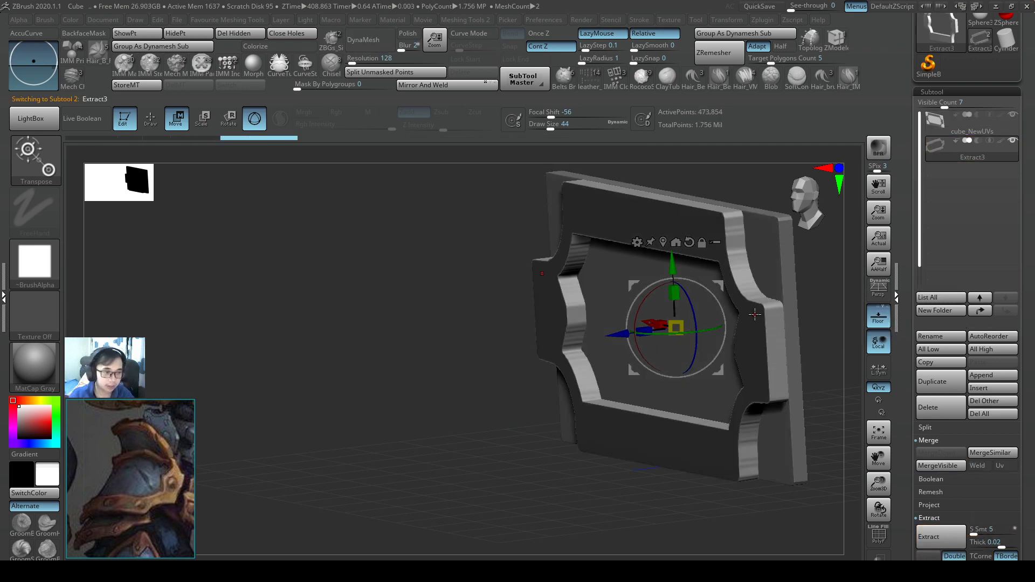
Step: Clear the masks on the cube_NewUVs slab and the extracted trim, and make the Extract3 subtool active
right_drag(717, 297, 819, 301)
drag(819, 301, 709, 316)
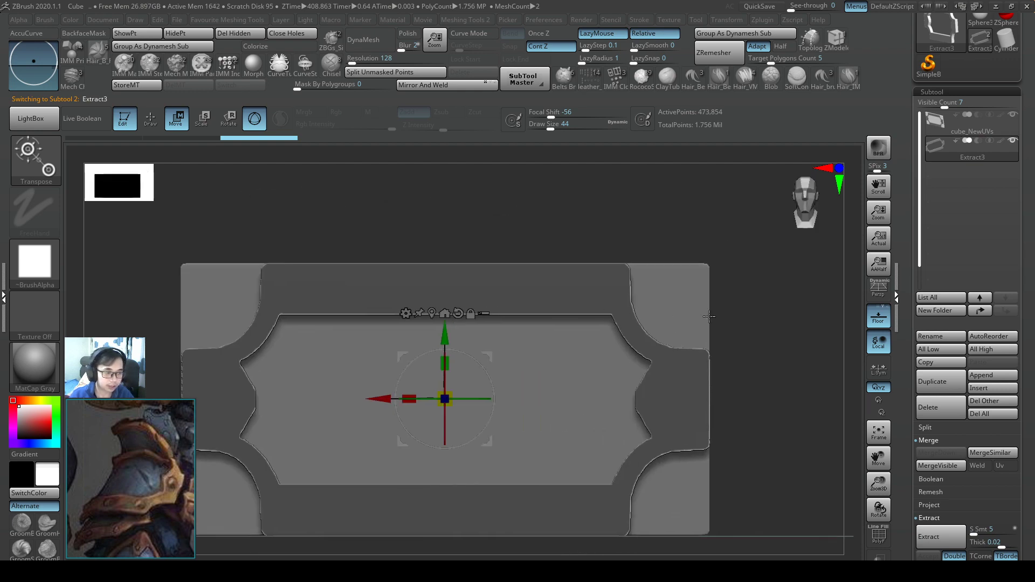
drag(764, 336, 682, 300)
click(934, 118)
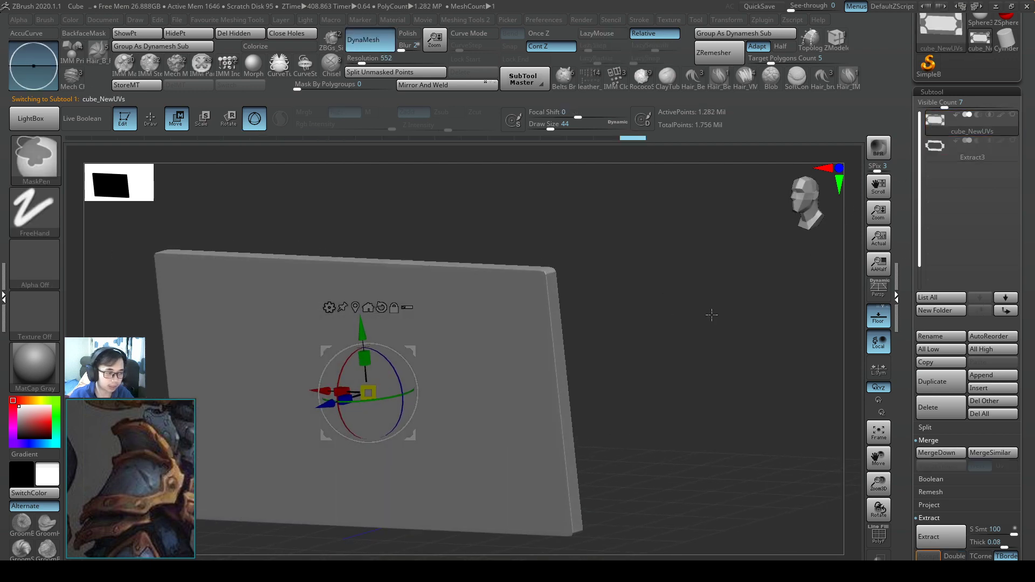
click(961, 153)
drag(561, 345, 777, 270)
alt+drag(778, 270, 924, 229)
click(926, 154)
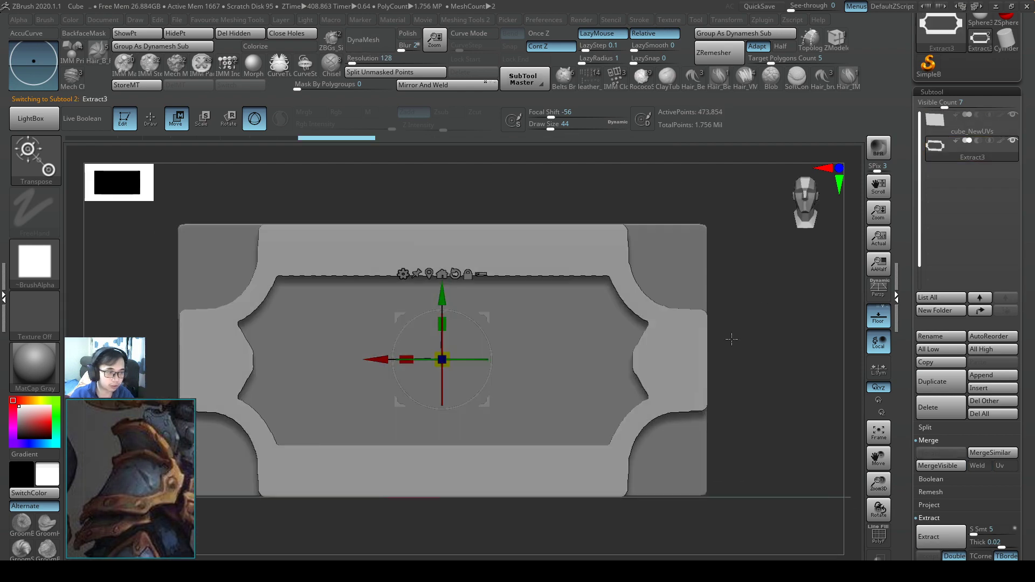
Step: Inspect the extracted trim at an angle in Draw mode, and return to Move mode in a front view
drag(729, 337, 675, 321)
key(q)
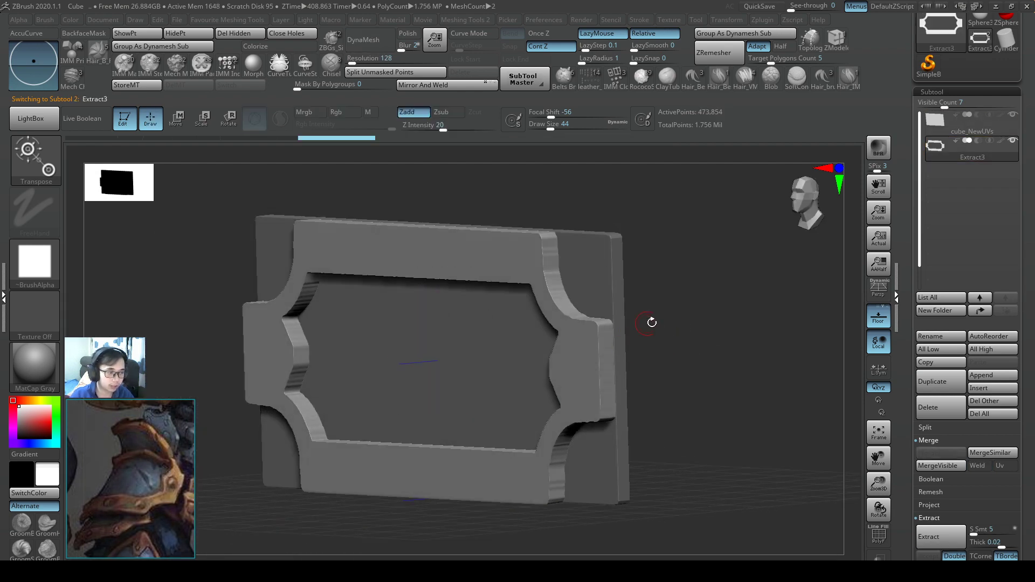
alt+drag(747, 330, 810, 317)
mouse_move(684, 335)
mouse_down()
mouse_move(704, 347)
mouse_move(711, 334)
mouse_move(827, 321)
mouse_up()
key(w)
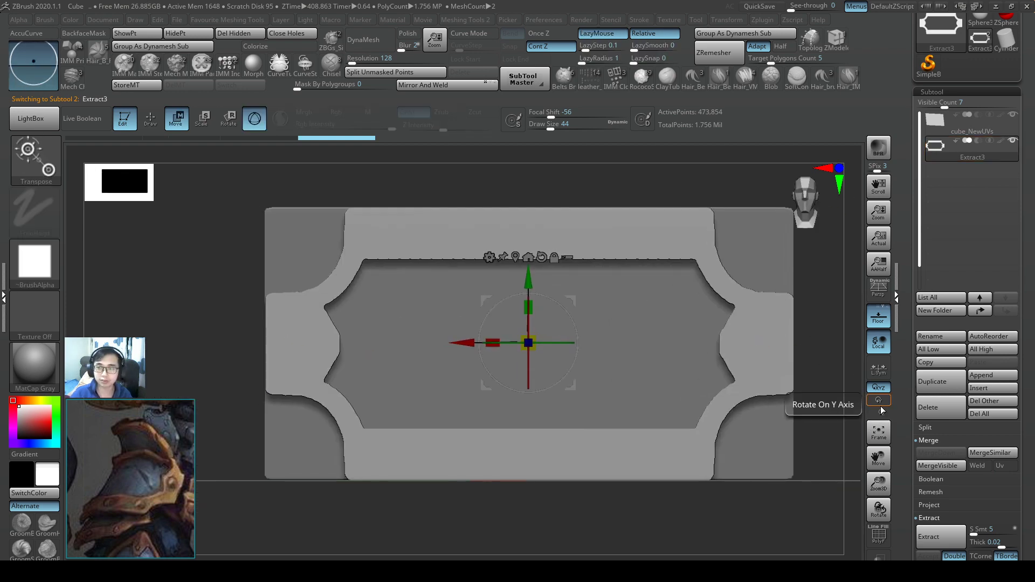